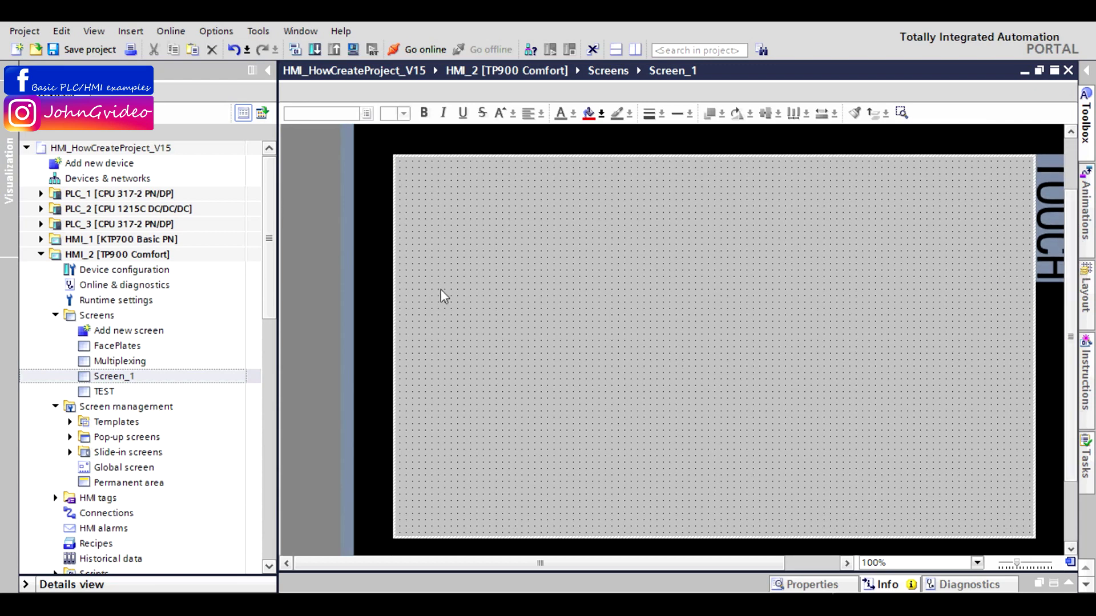
Step: Rename Screen_1 of HMI_2 to TEST_Slide and define it as the start screen
click(125, 377)
click(129, 377)
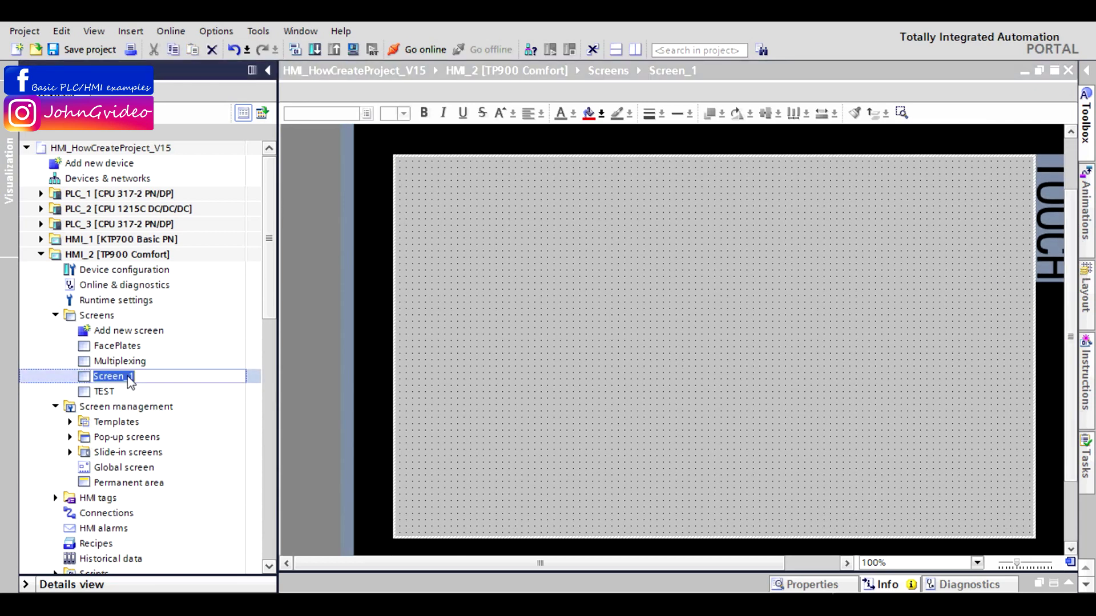
key(Caps_Lock)
text(TEST_)
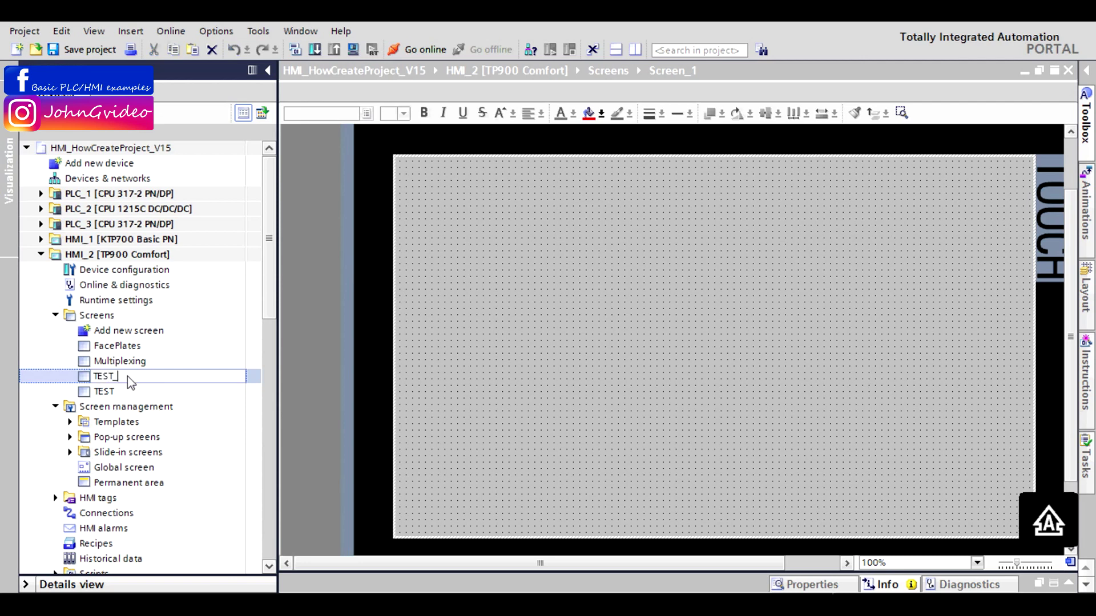
text(Slide)
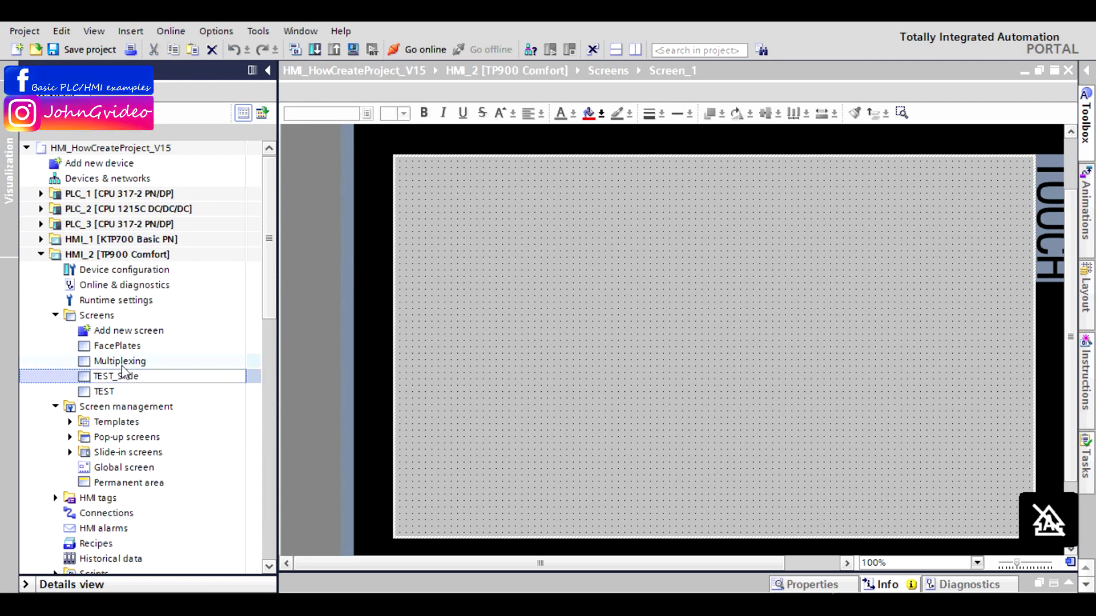
key(Return)
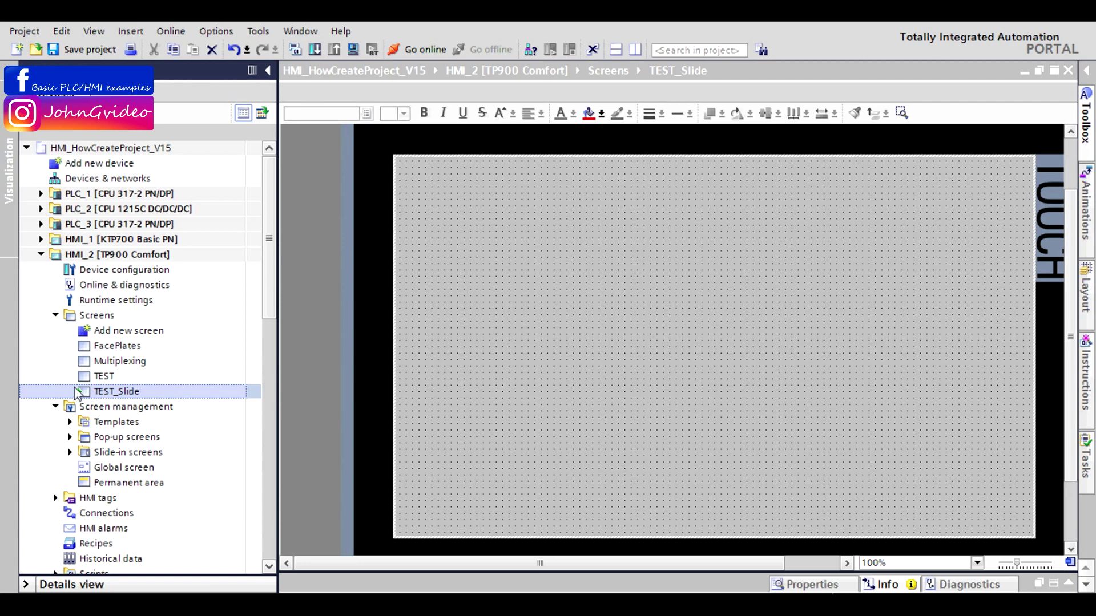
right_click(119, 394)
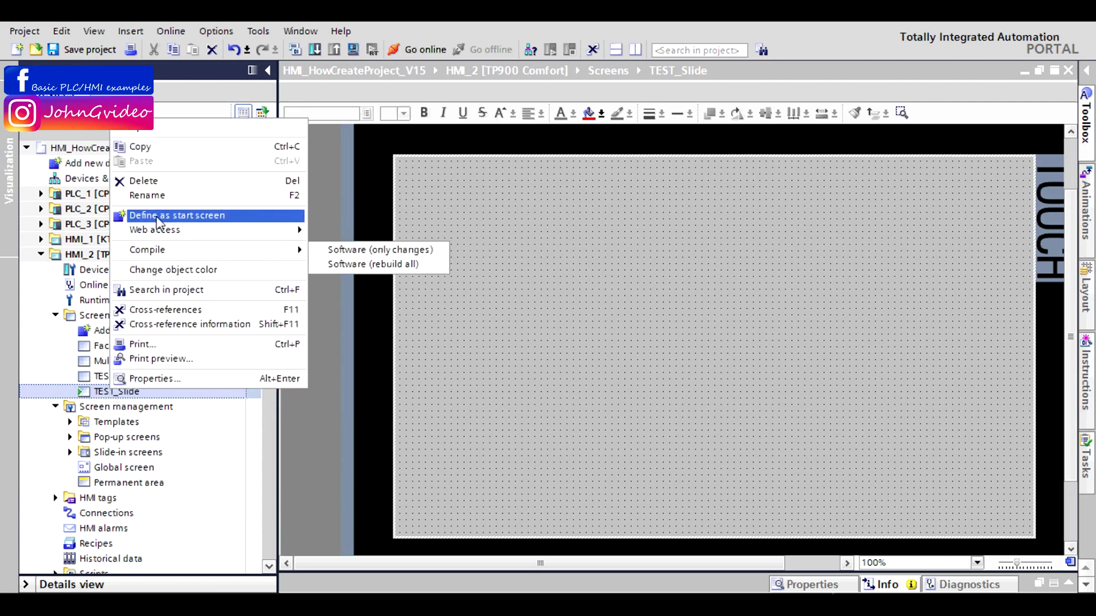
click(161, 216)
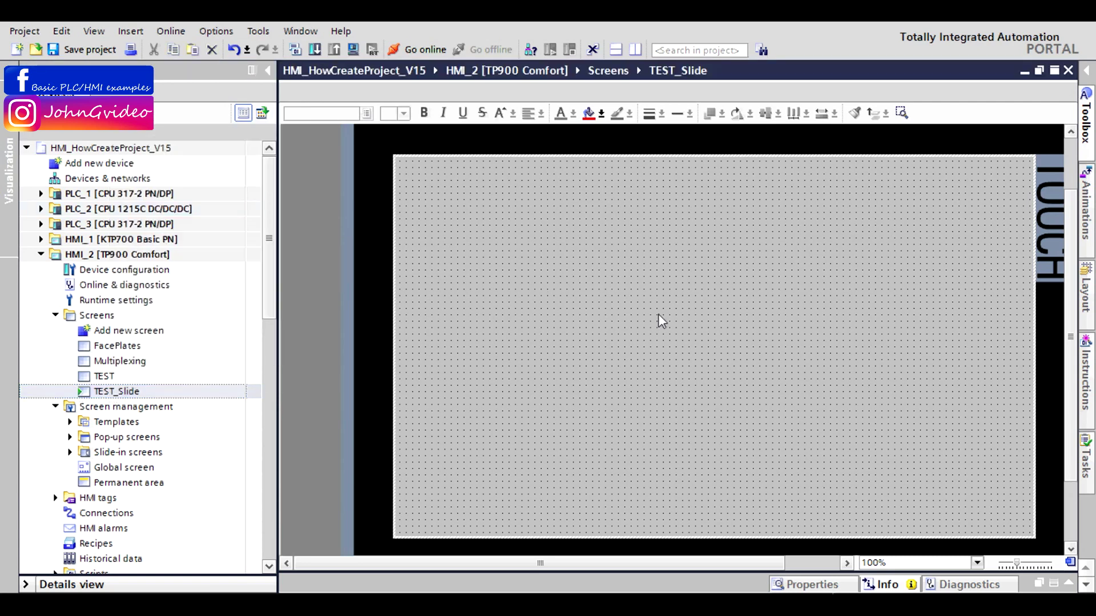
Step: Enable the bottom slide-in screen of HMI_2 in its general properties
scroll(658, 318, down, 3)
scroll(631, 313, up, 3)
scroll(258, 273, down, 3)
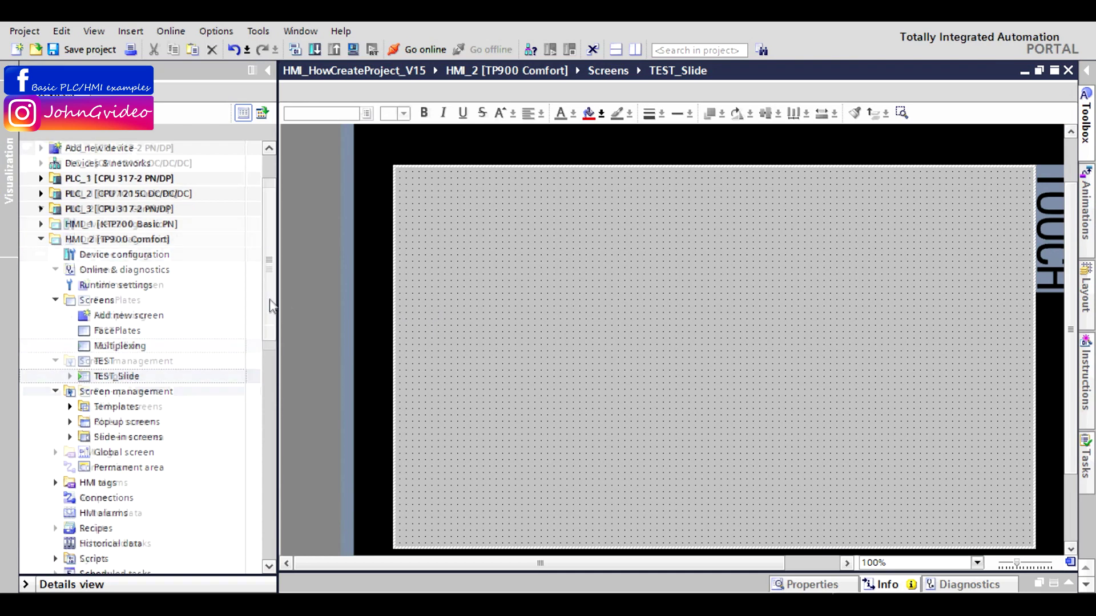
click(70, 331)
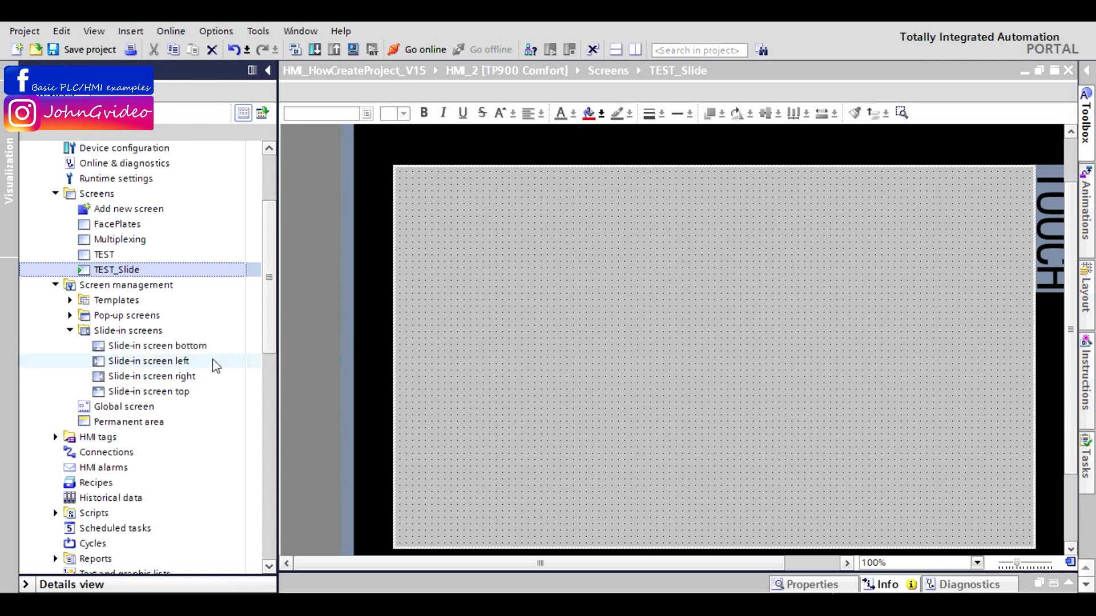
click(176, 347)
right_click(175, 347)
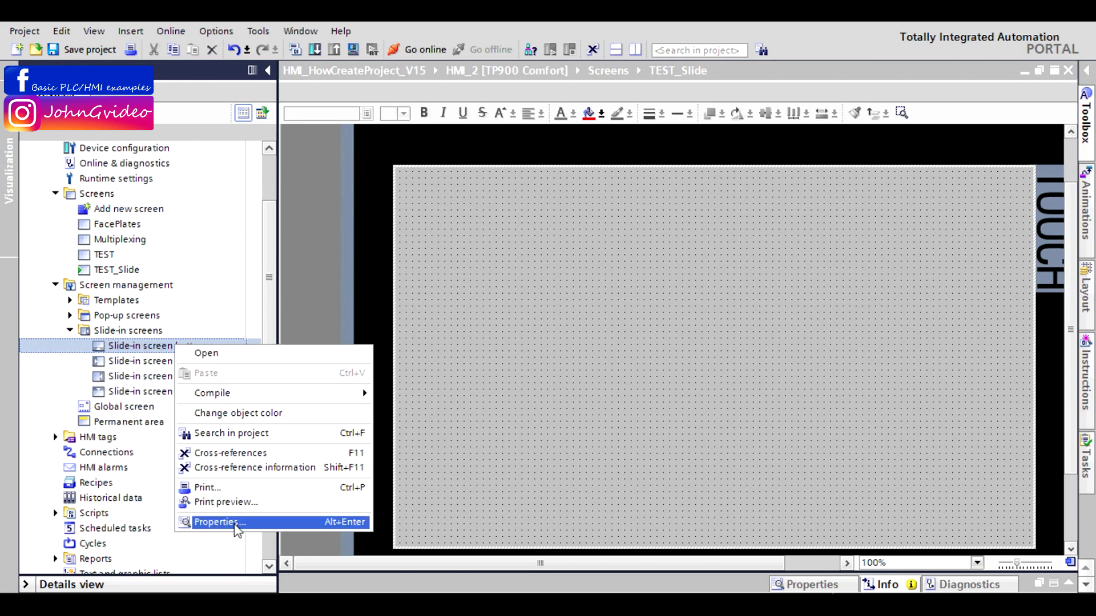
click(236, 522)
drag(512, 122, 560, 147)
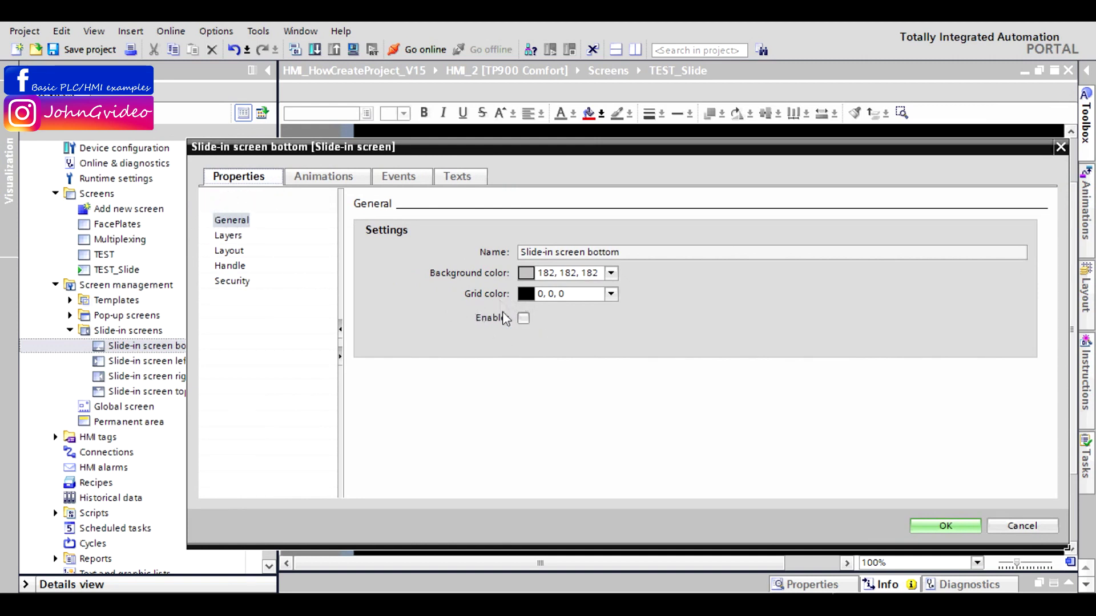
click(522, 318)
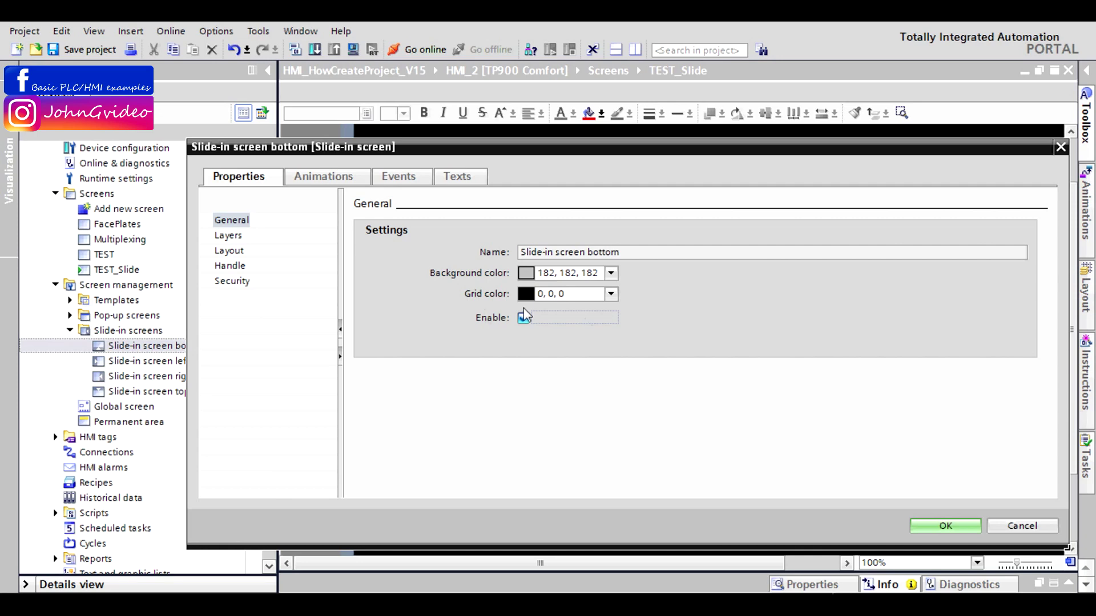
click(945, 526)
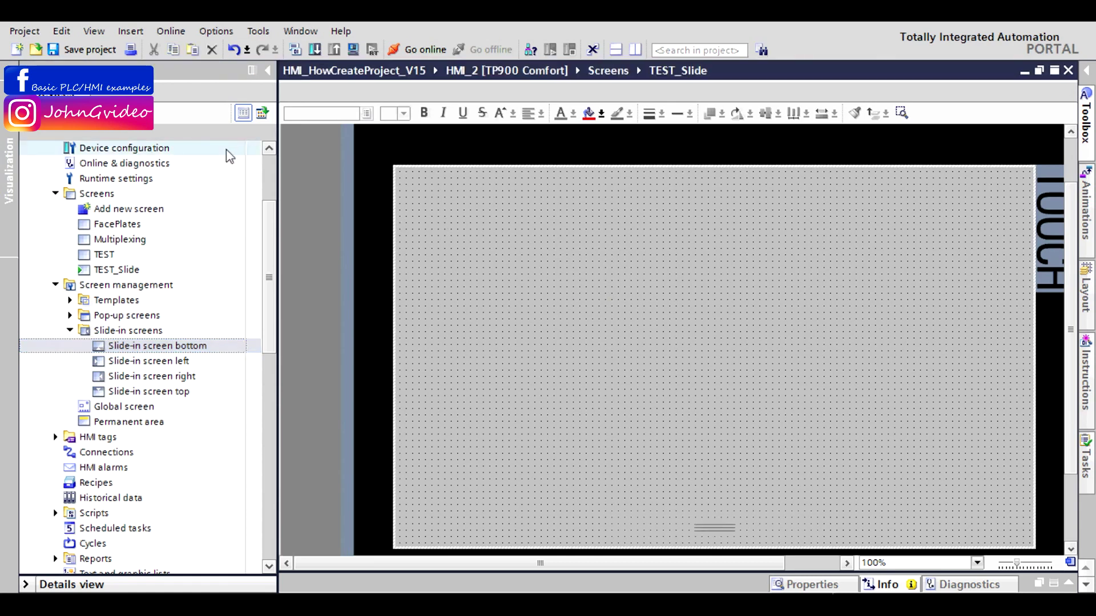
Step: Save the project and try the bottom slide-in screen in an HMI_2 simulation, closing the simulation when done
click(71, 49)
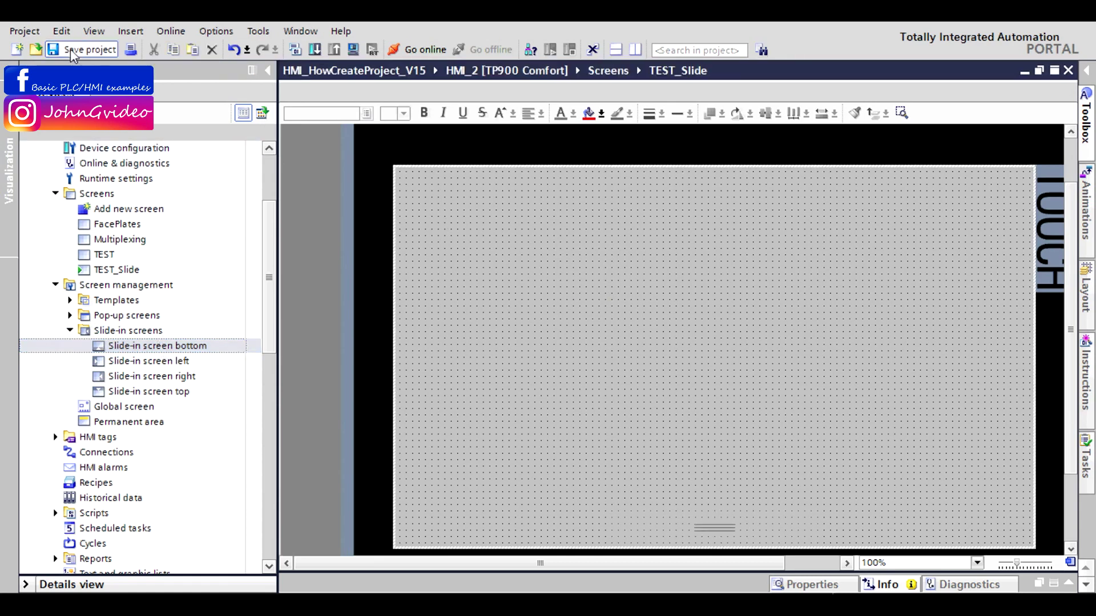
click(354, 50)
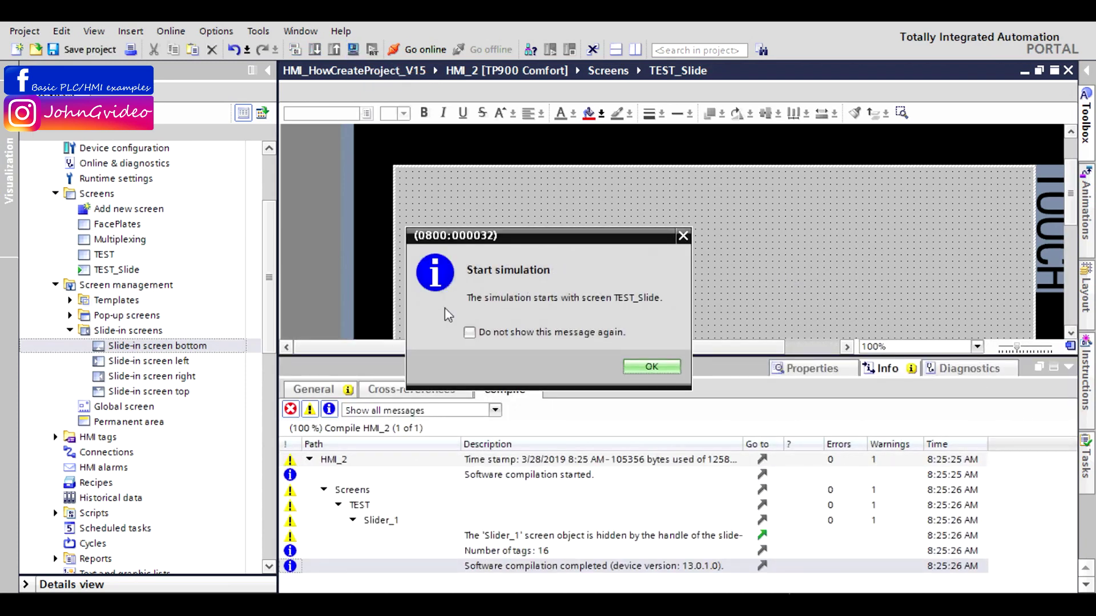
click(645, 365)
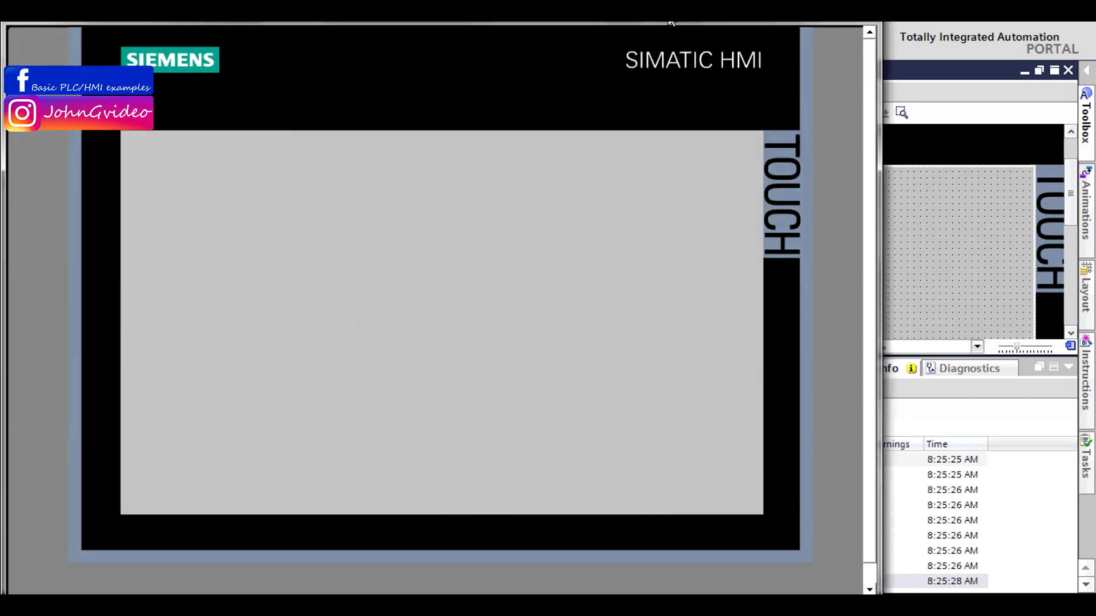
drag(671, 22, 769, 25)
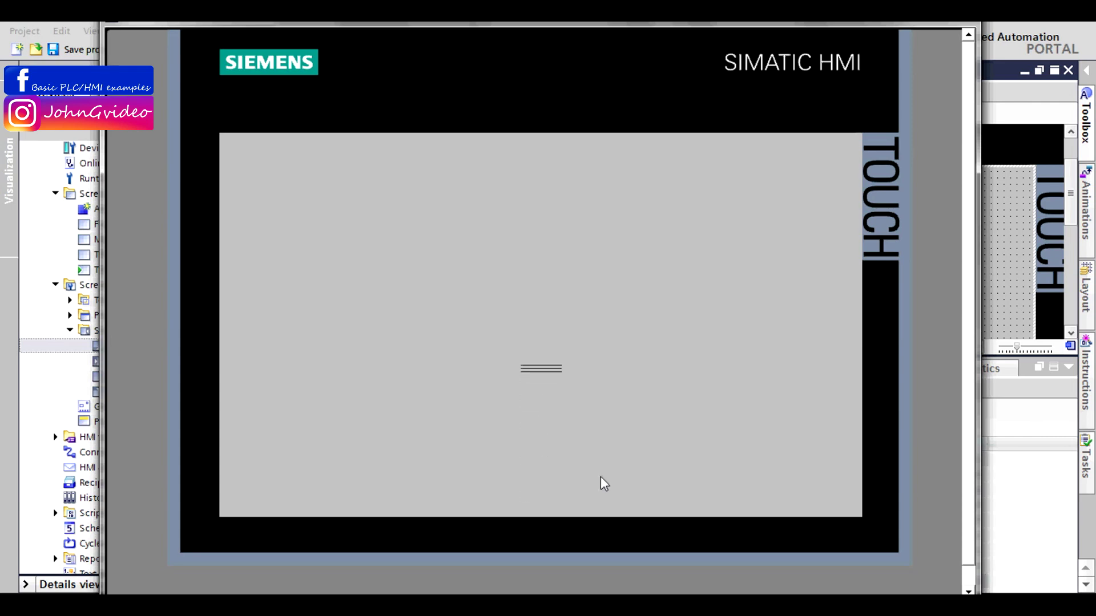
drag(590, 22, 694, 22)
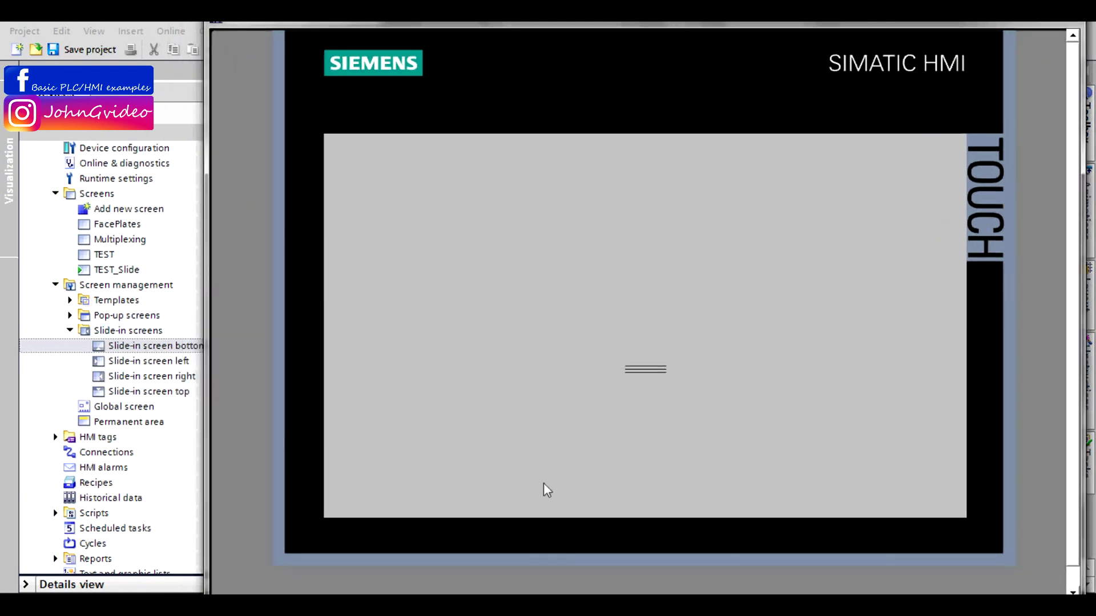
click(1058, 22)
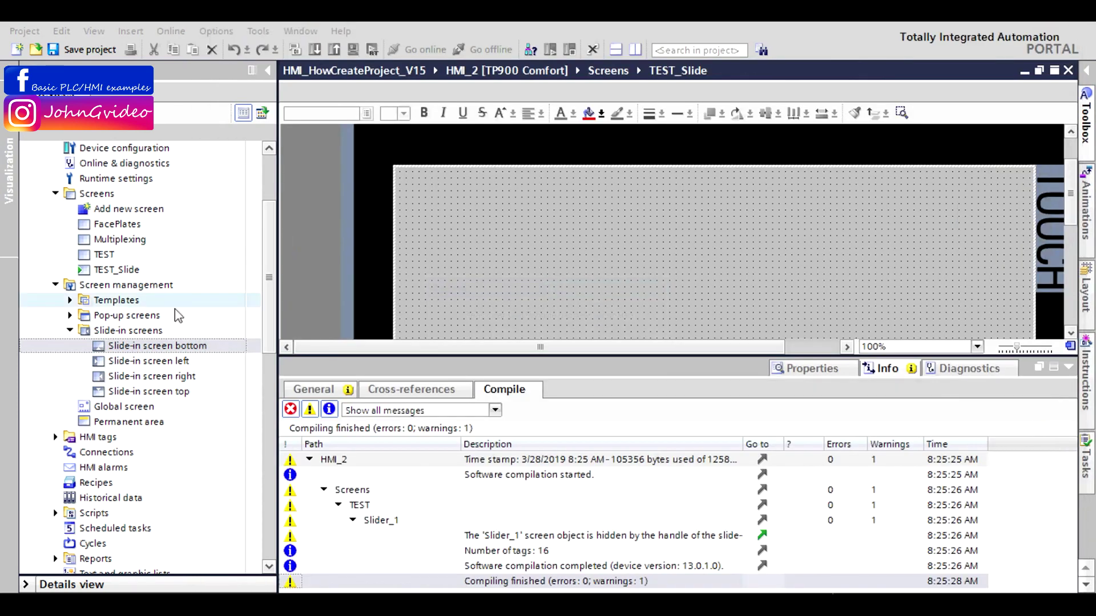
Step: Open the bottom slide-in screen for editing and set its background color to yellow (255, 255, 0)
click(137, 348)
double_click(137, 351)
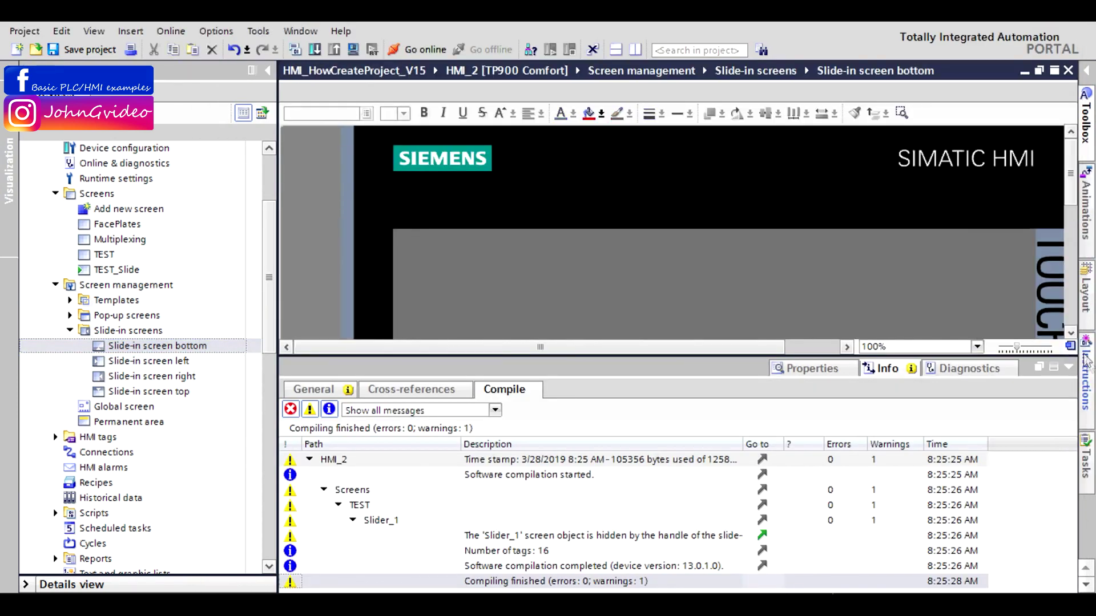
click(1069, 367)
drag(1070, 257, 1070, 331)
right_click(806, 413)
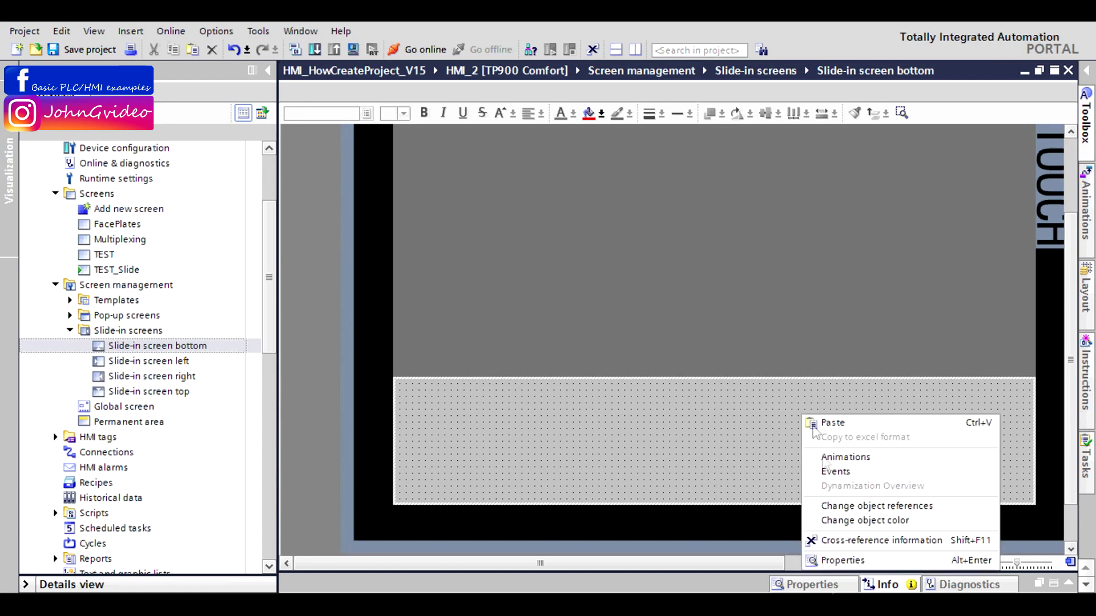
click(852, 560)
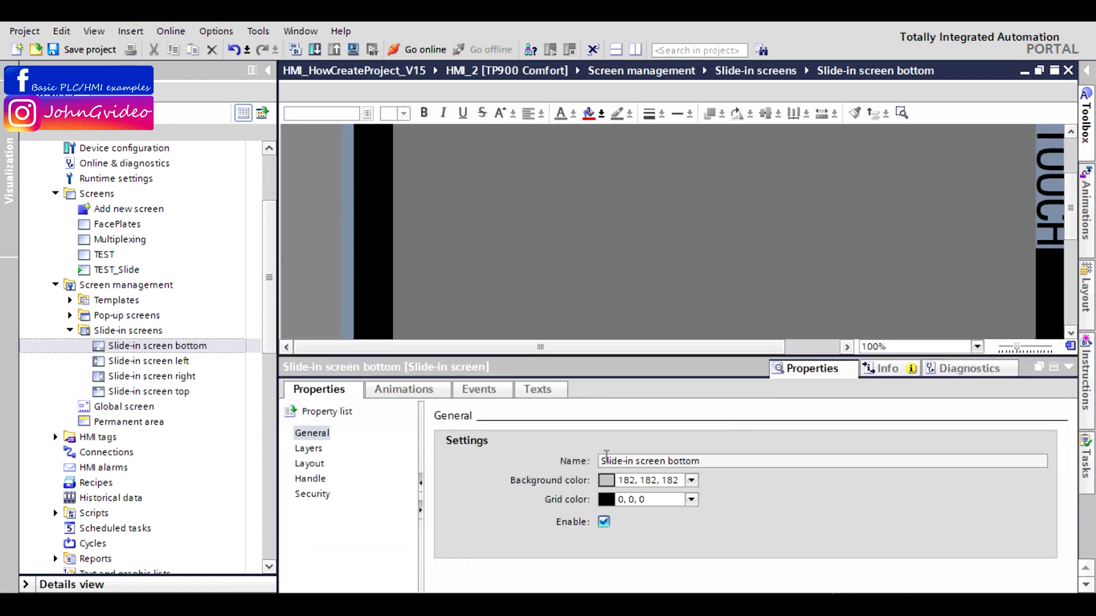
click(691, 480)
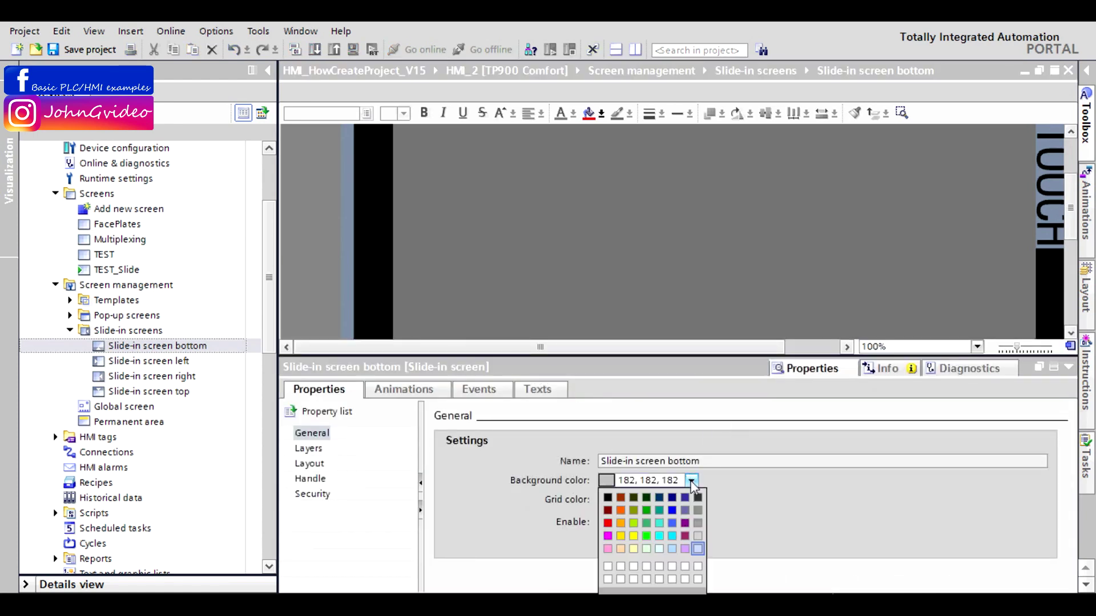
click(632, 536)
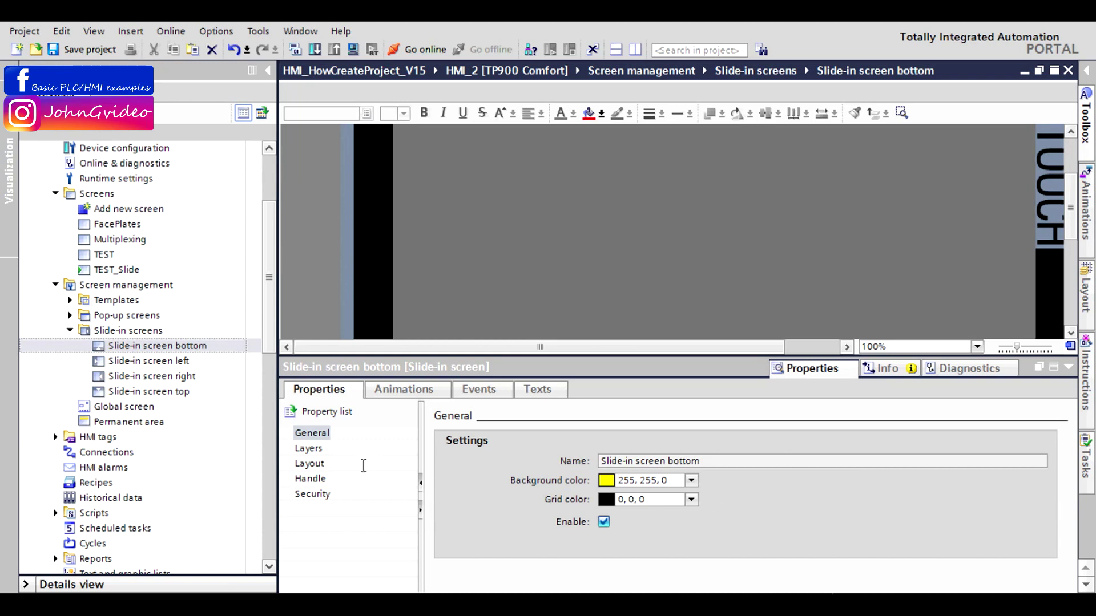
Step: Set the operable area color of the bottom slide-in screen's handle to magenta (255, 0, 255)
click(303, 465)
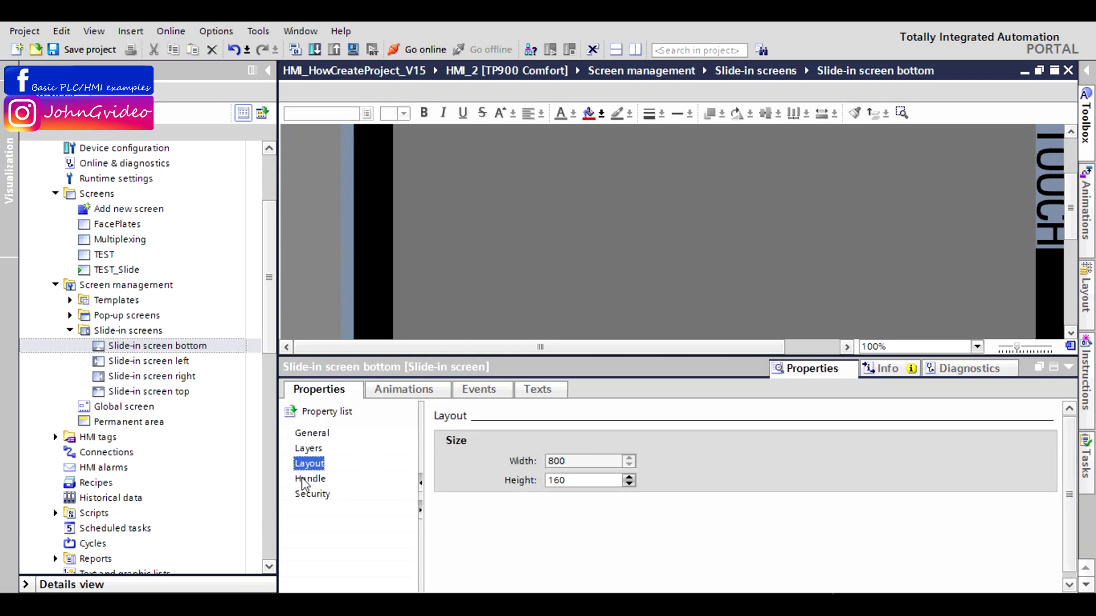
click(302, 480)
scroll(742, 491, down, 1)
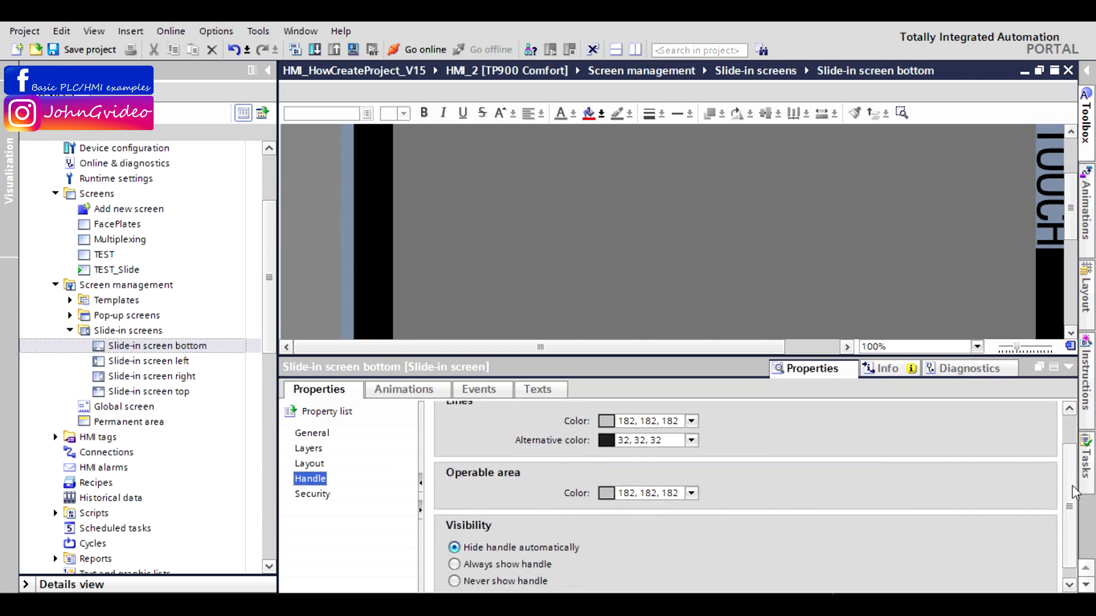
click(691, 493)
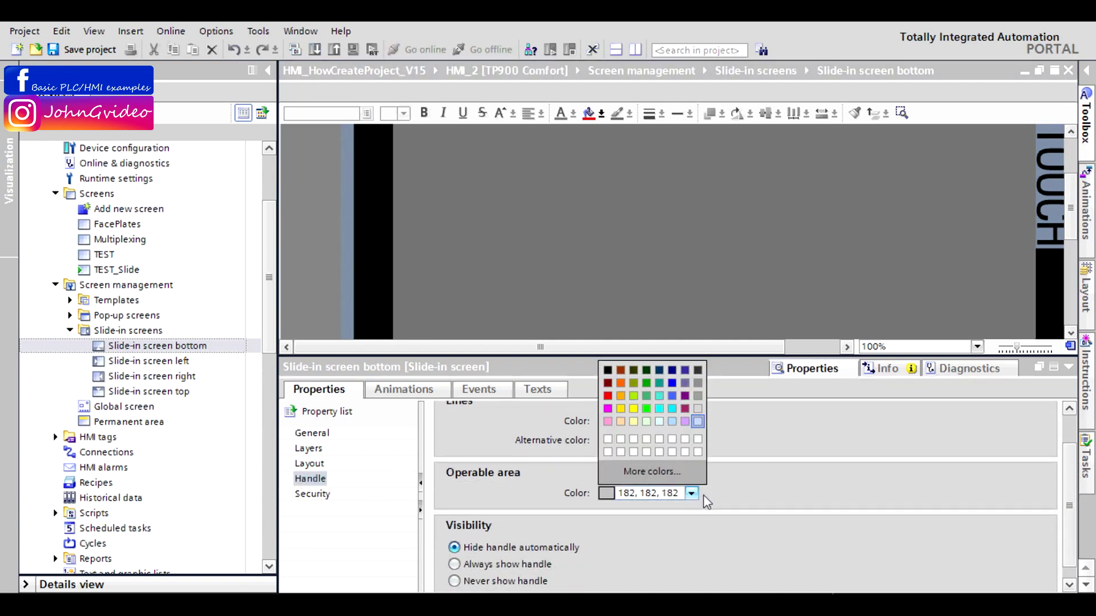
click(605, 409)
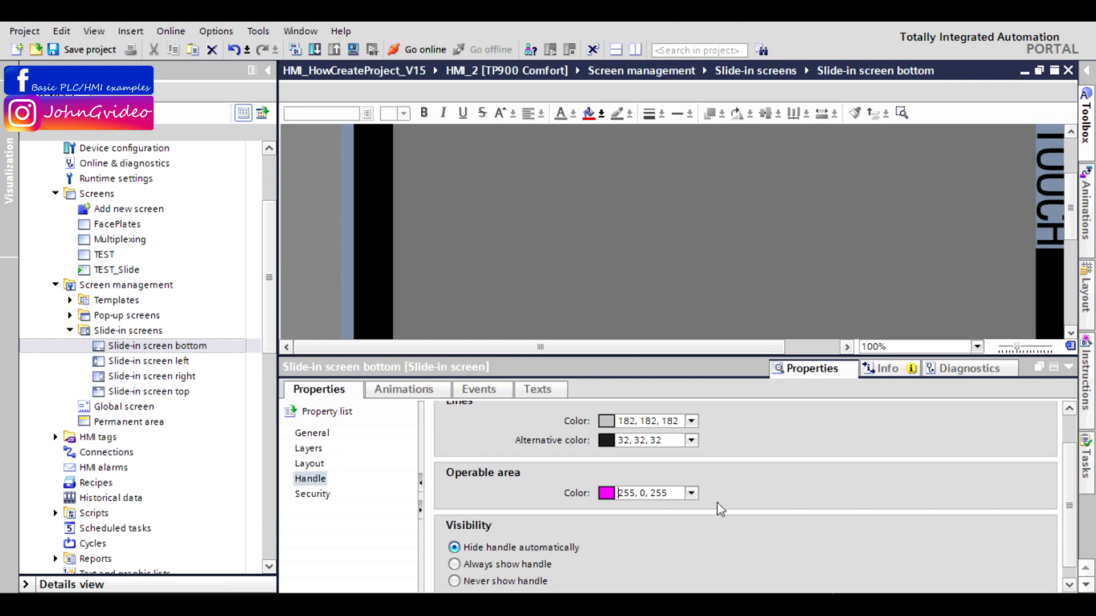
scroll(1070, 503, up, 1)
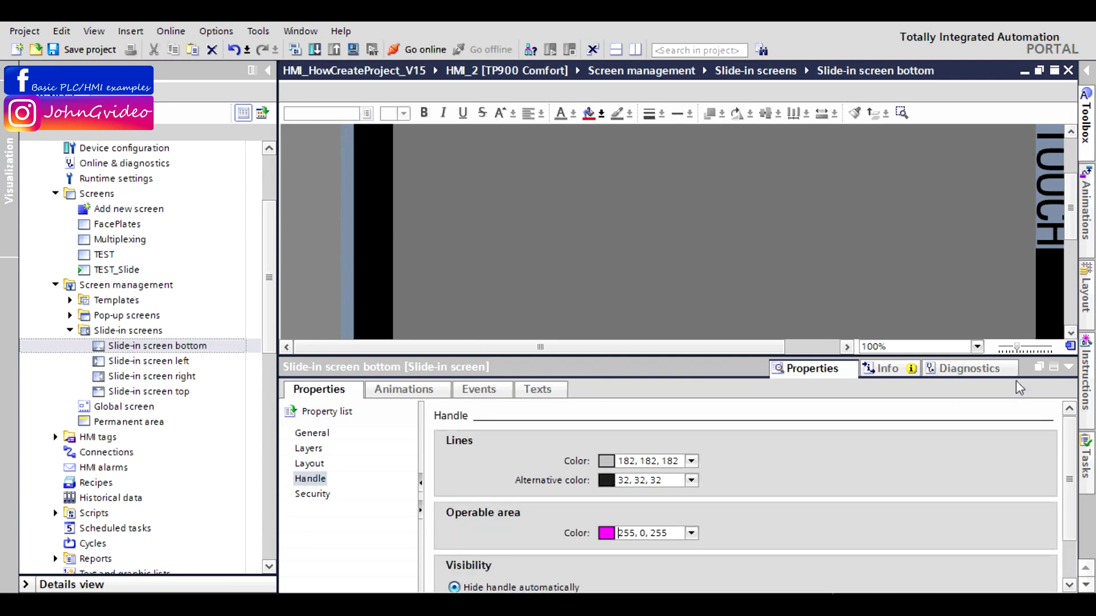
click(691, 461)
click(607, 478)
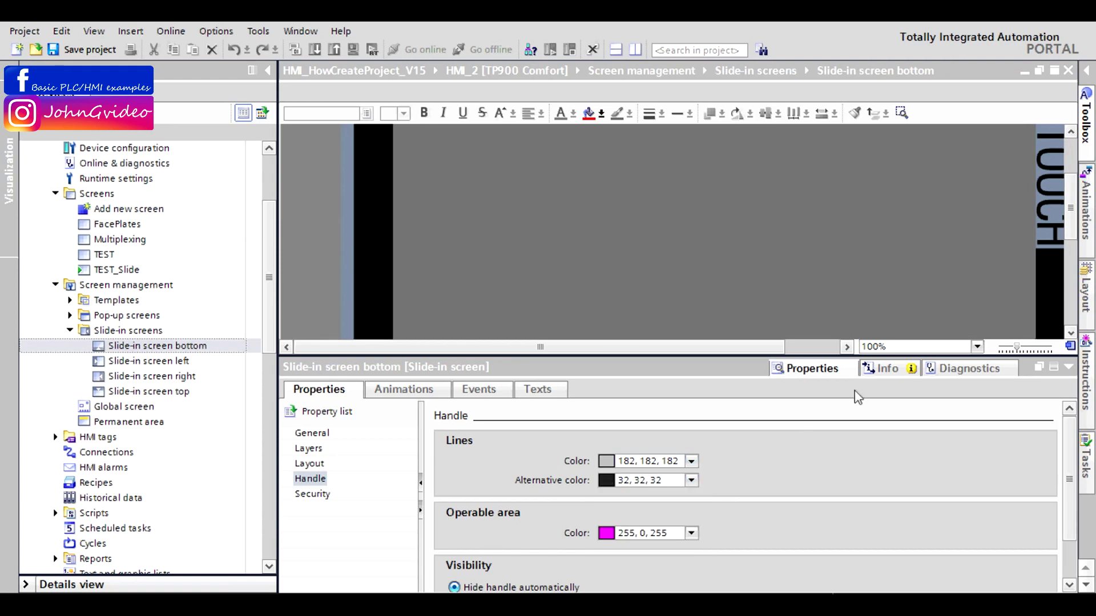
click(1069, 368)
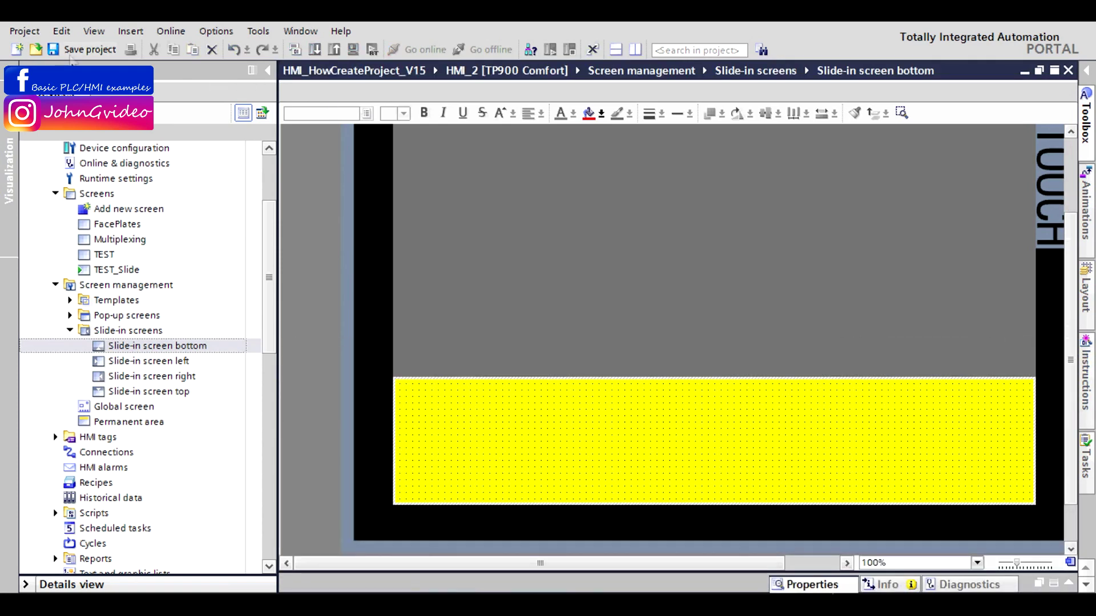
Step: Save the project and simulate HMI_2 to test sliding the recolored bottom screen in and out
key(ctrl+s)
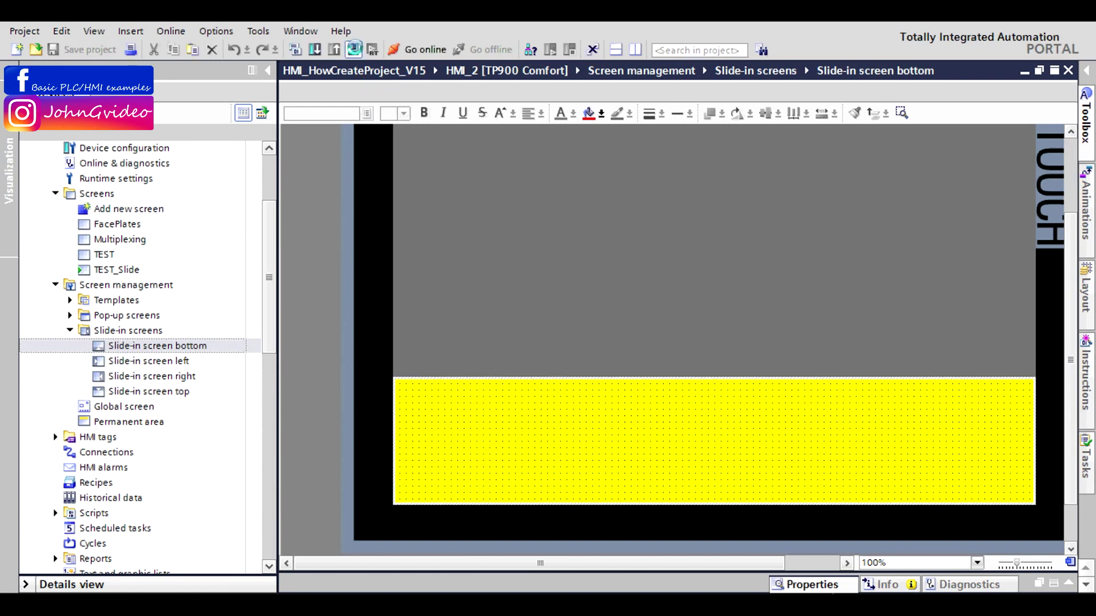
click(353, 49)
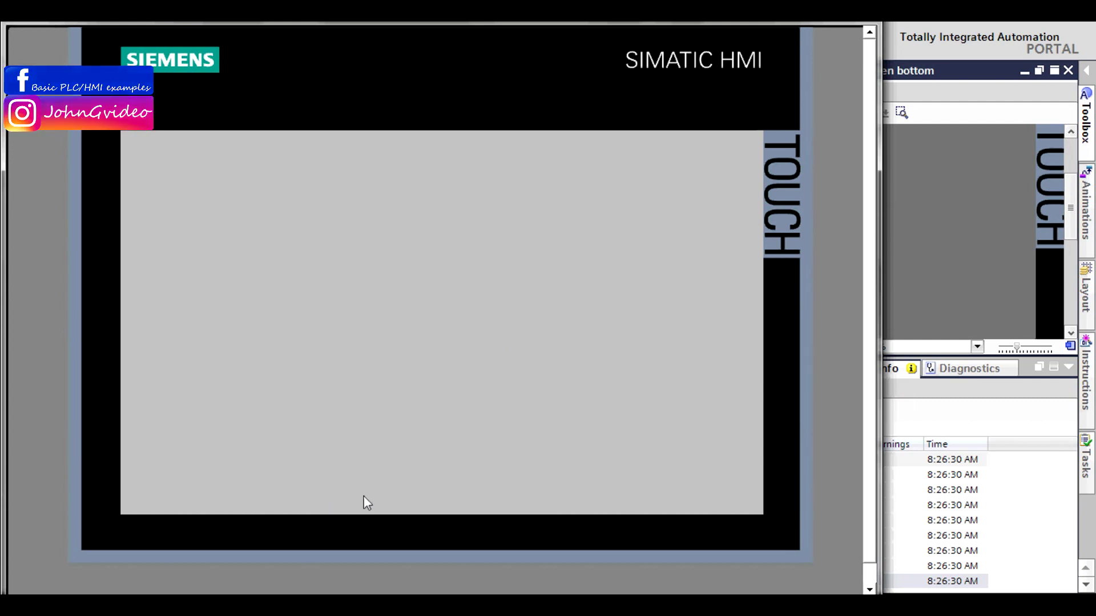
click(451, 492)
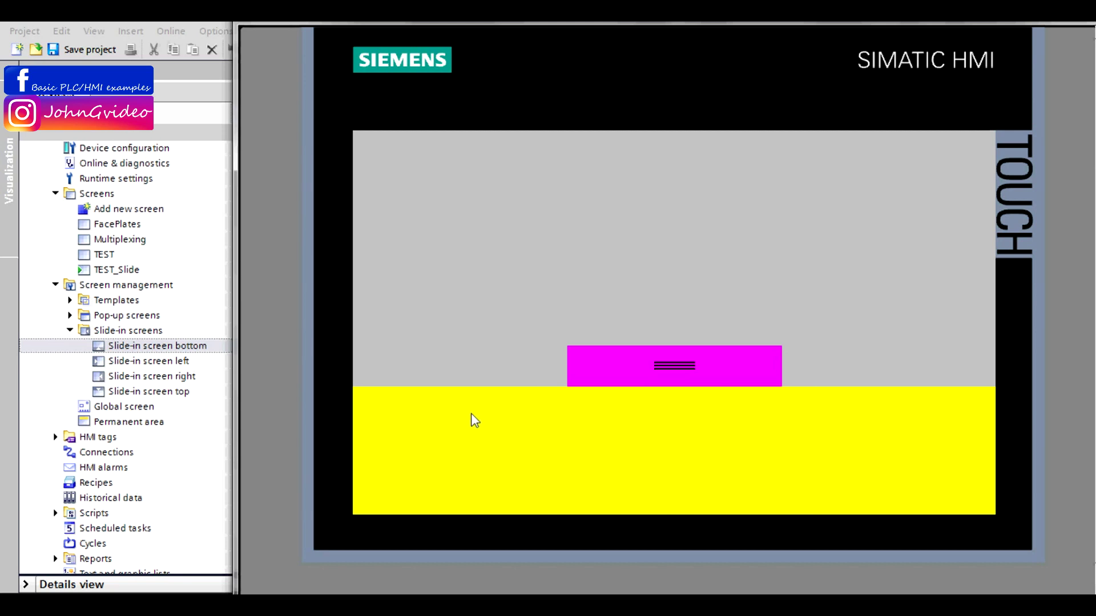
click(668, 366)
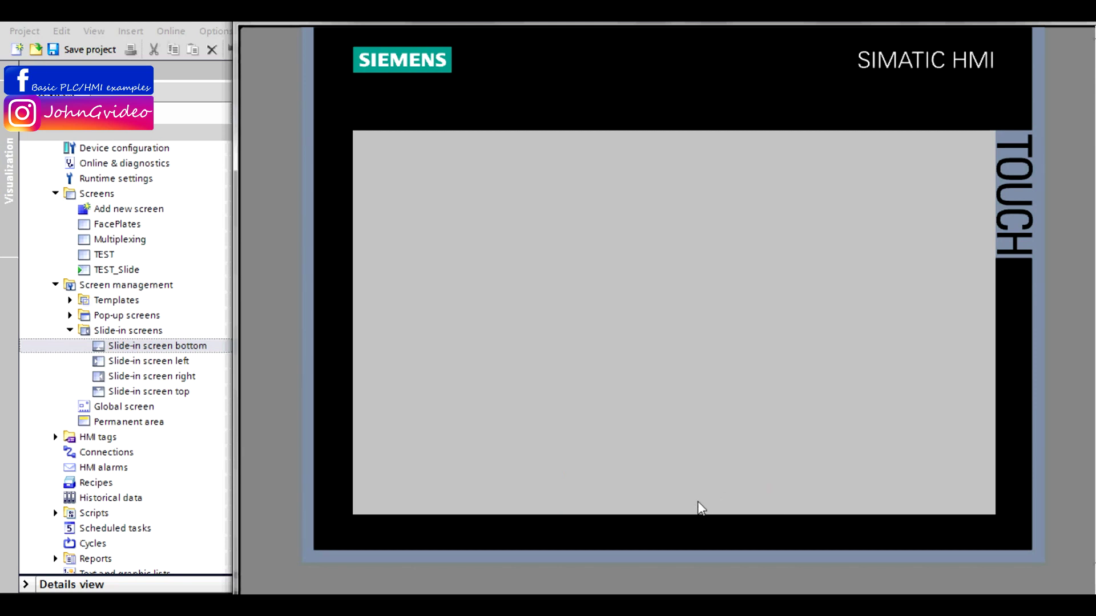
click(687, 494)
click(685, 493)
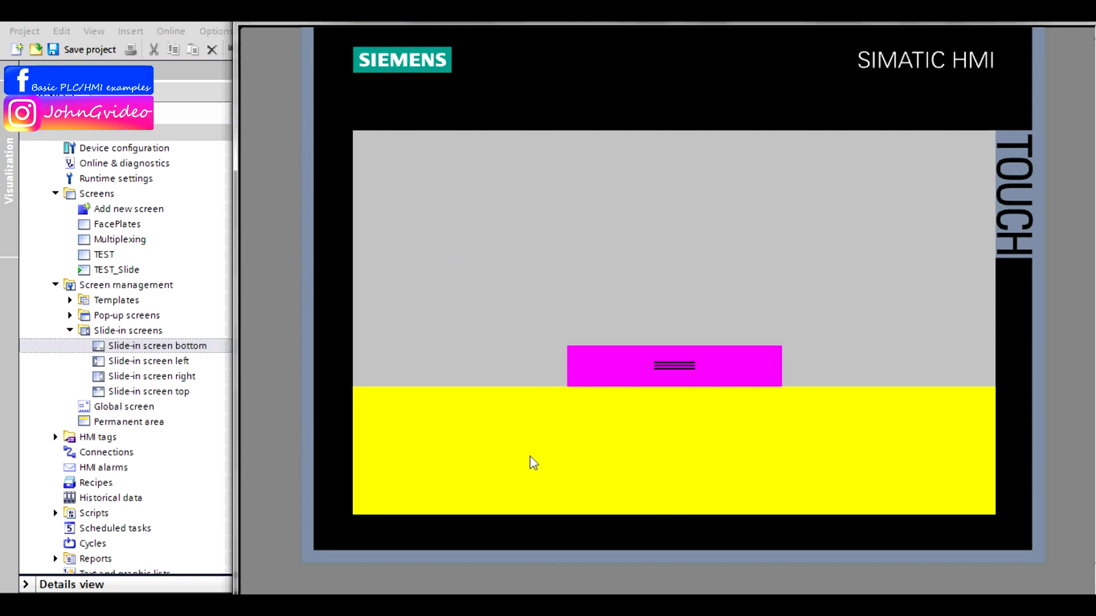
Step: Slide the bottom screen back out of view, close the simulation and collapse the compile results
click(553, 233)
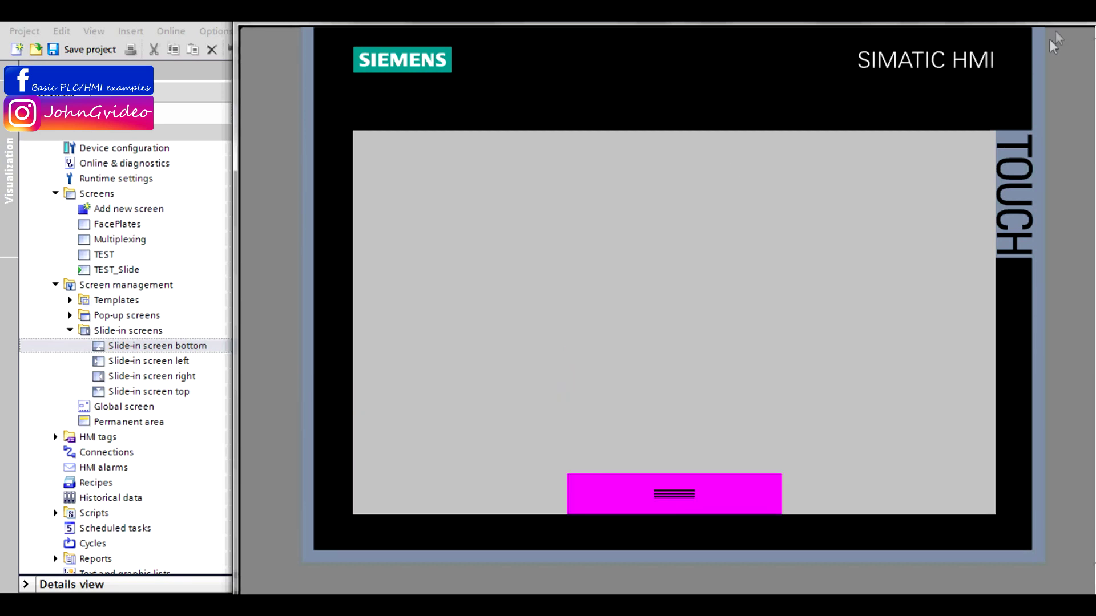
click(1022, 26)
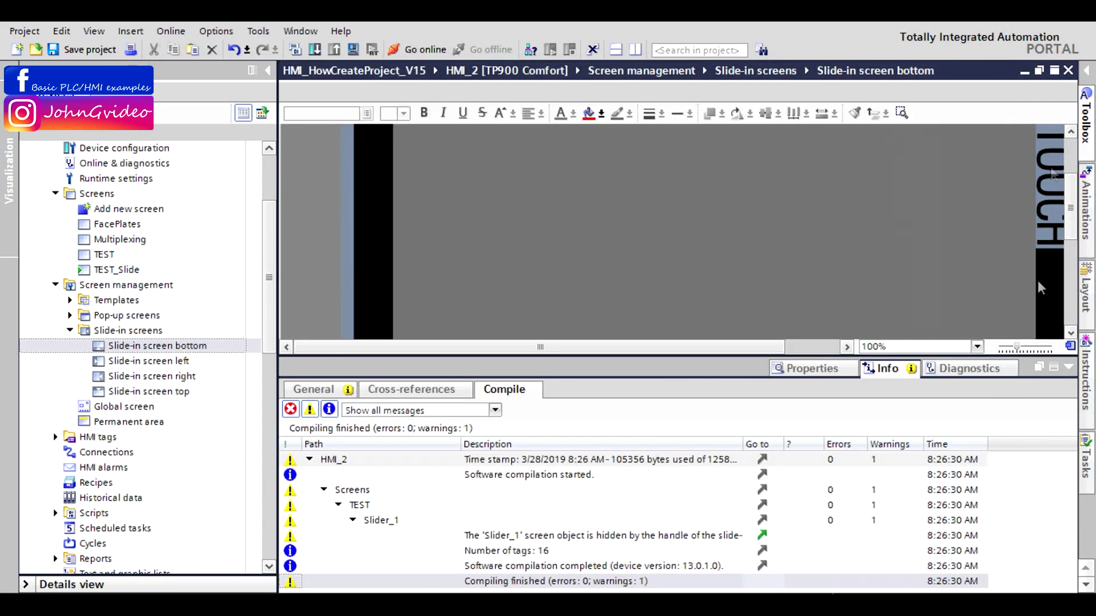
click(1067, 368)
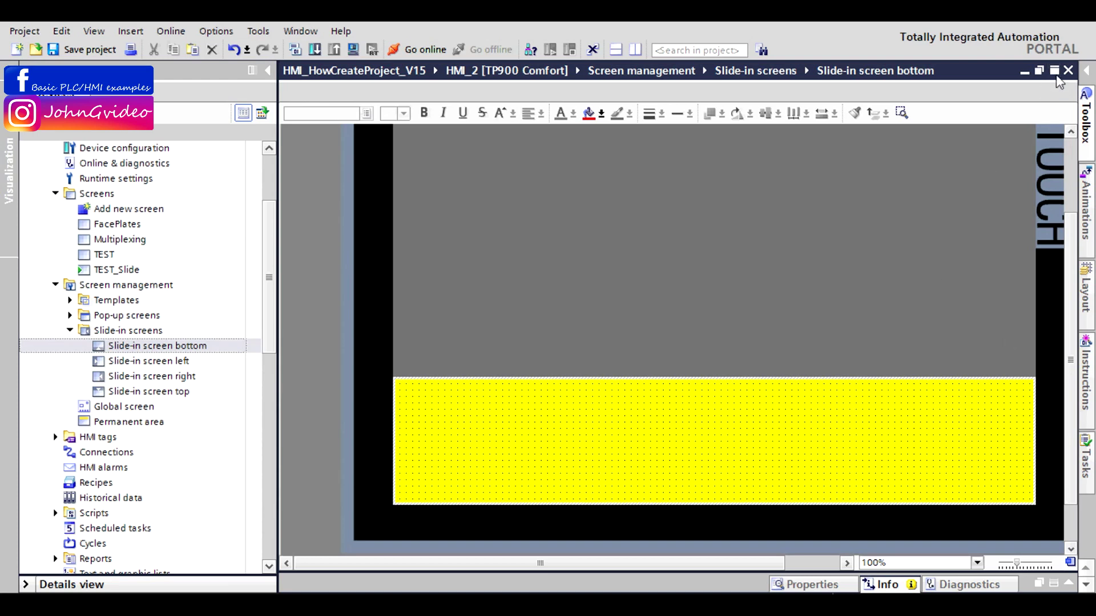
Step: Set the handle visibility of the bottom slide-in screen to Always show handle
right_click(176, 346)
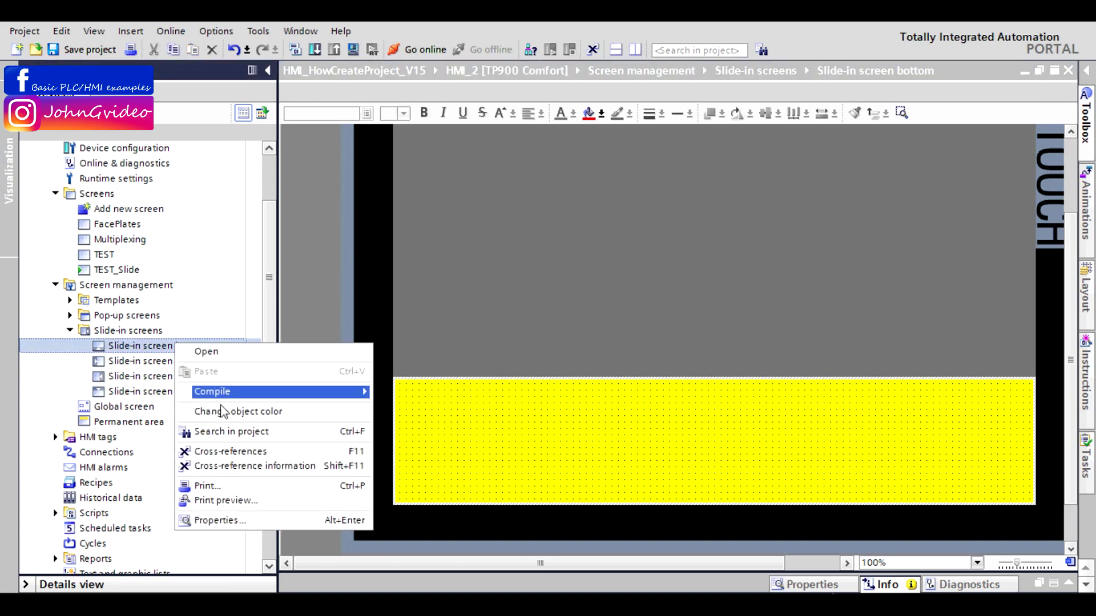
click(214, 520)
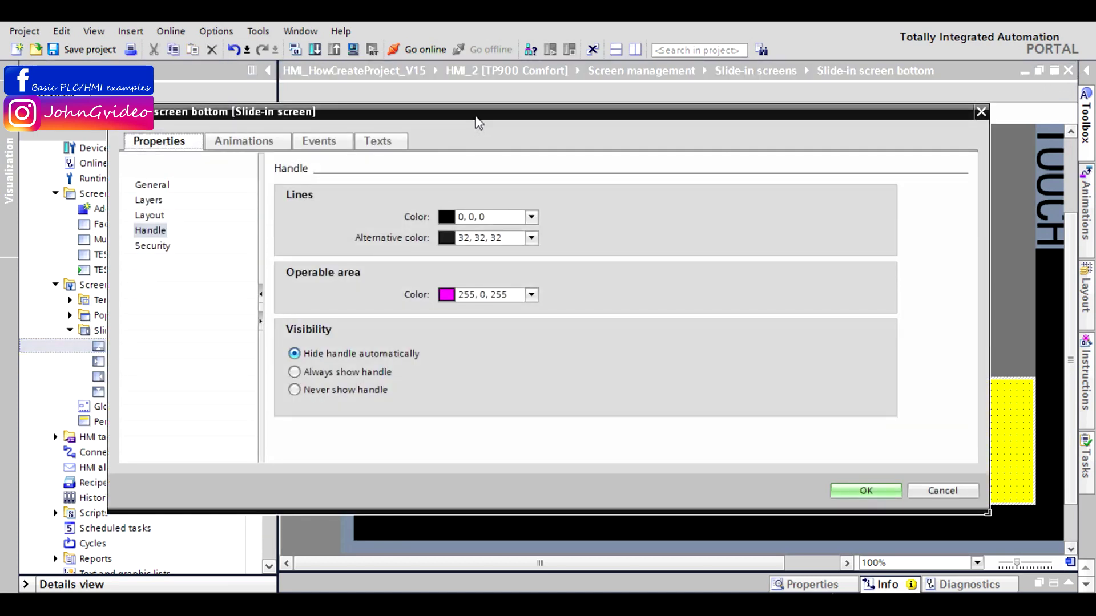
drag(609, 114, 545, 110)
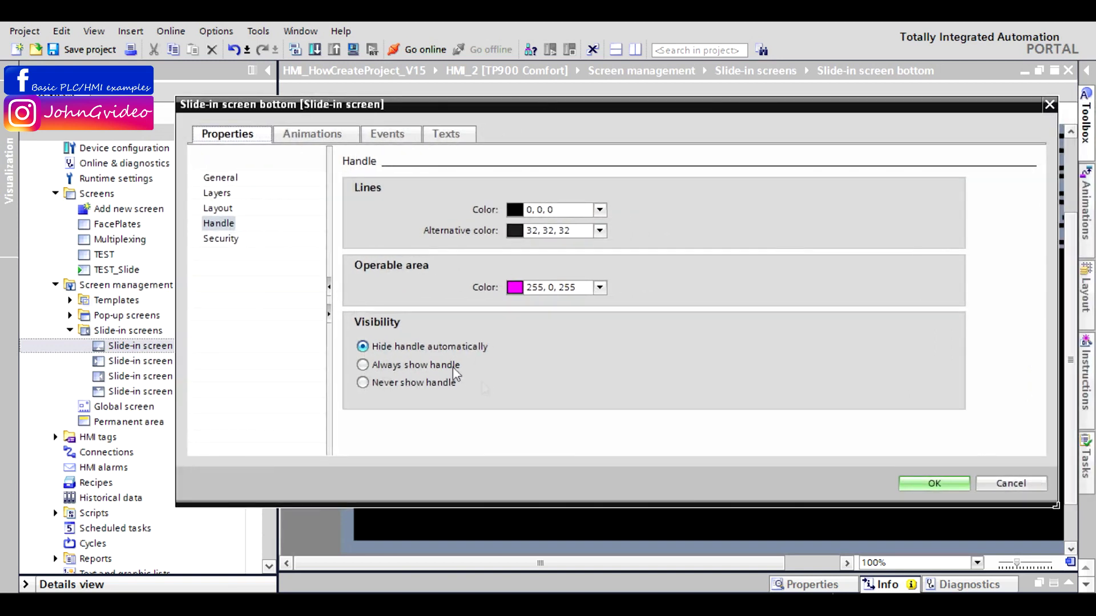
click(362, 367)
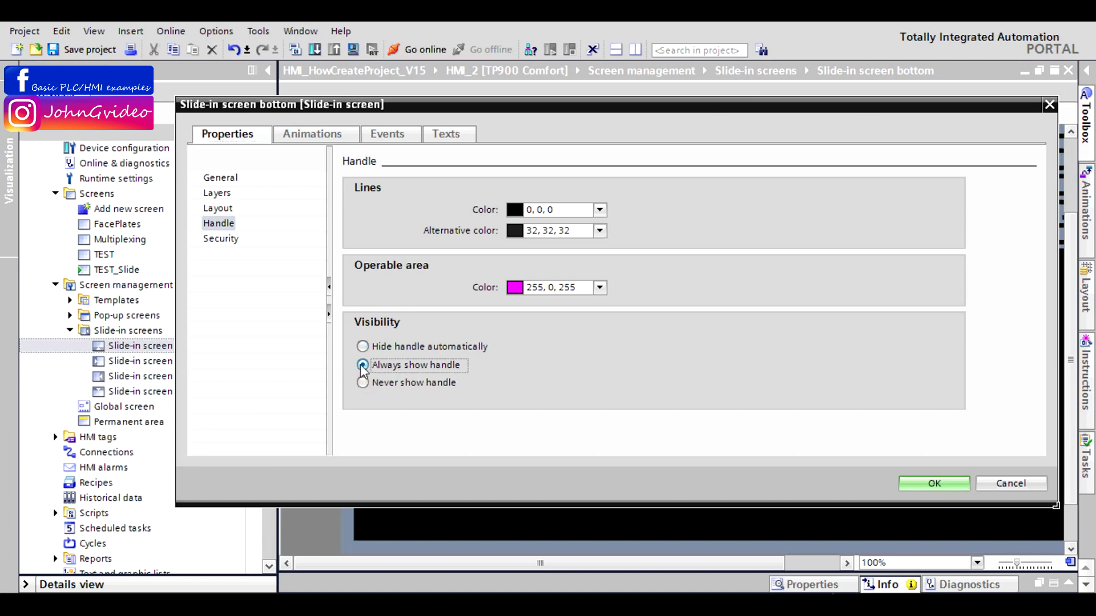
click(930, 483)
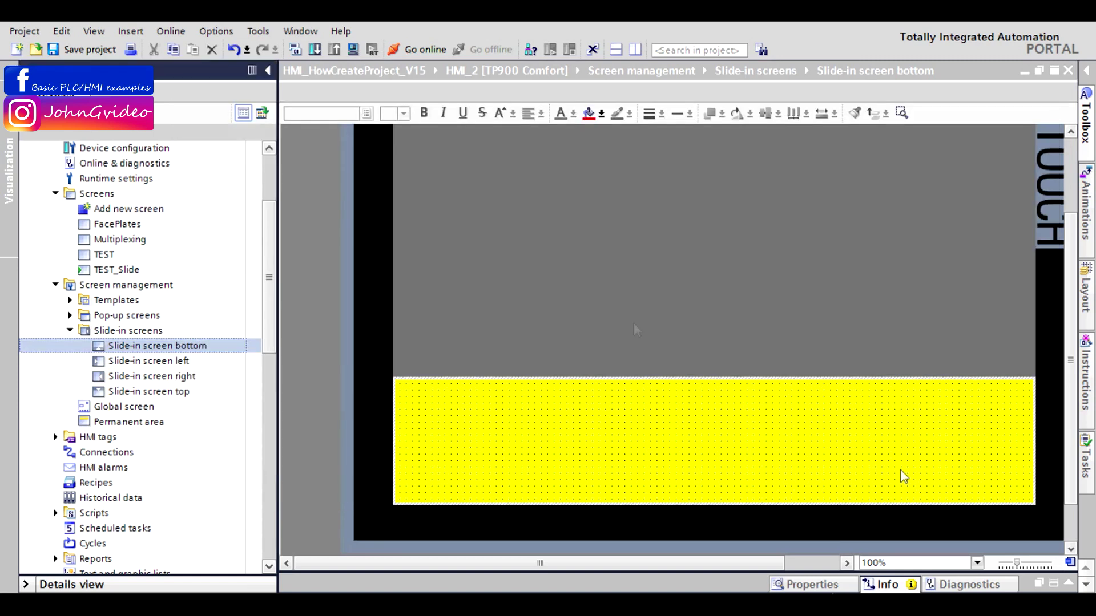
Step: Simulate HMI_2, slide the bottom screen in and out repeatedly with its handle, and close the simulation
click(352, 50)
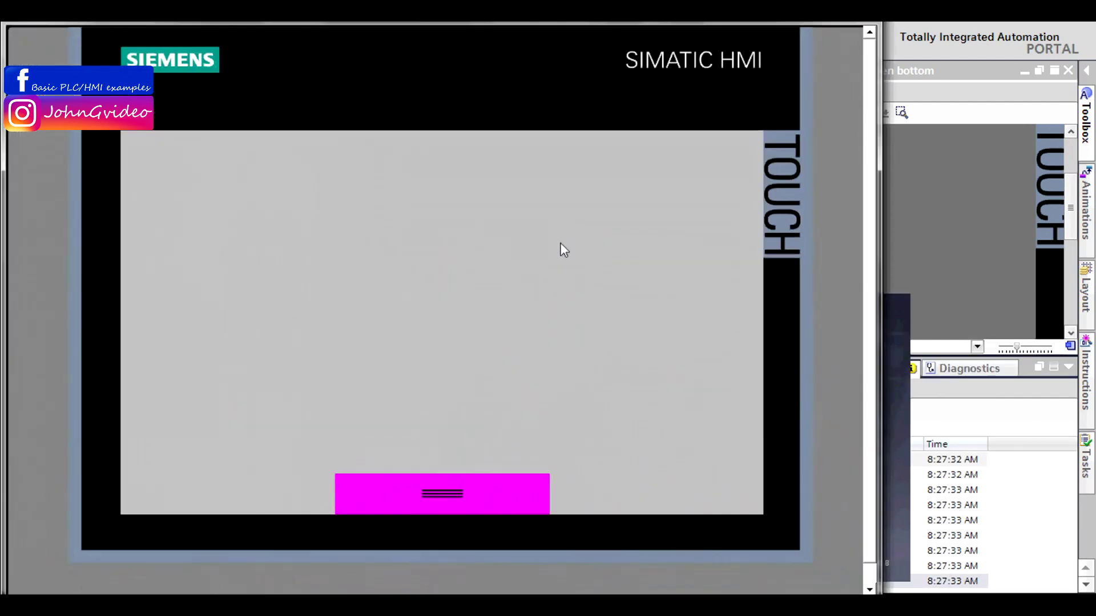
click(479, 494)
click(460, 371)
click(479, 492)
click(465, 368)
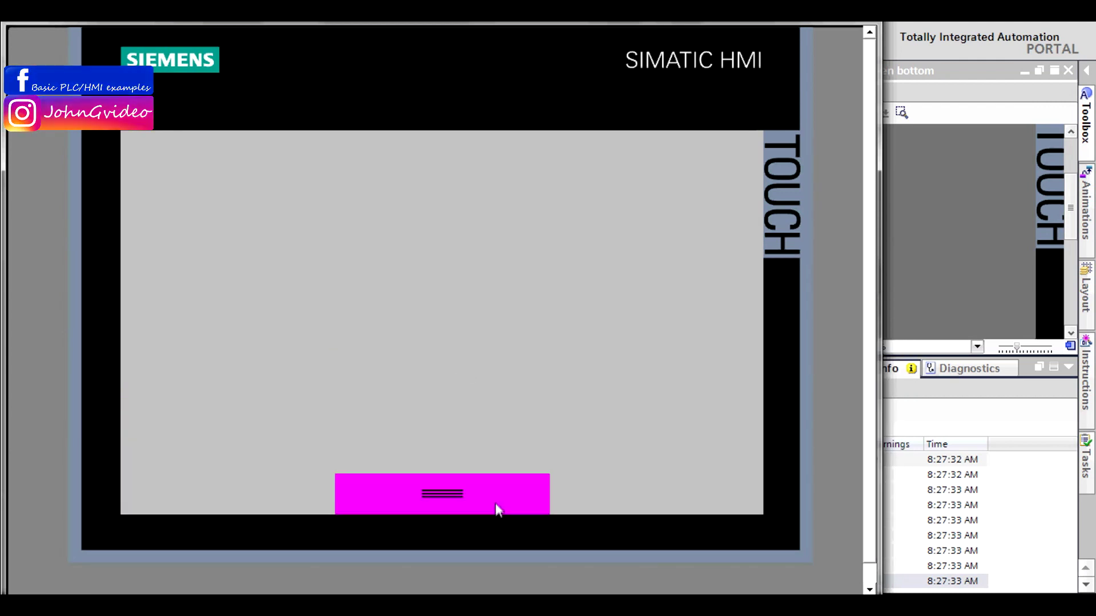
click(497, 505)
click(489, 368)
click(502, 490)
click(487, 369)
click(482, 491)
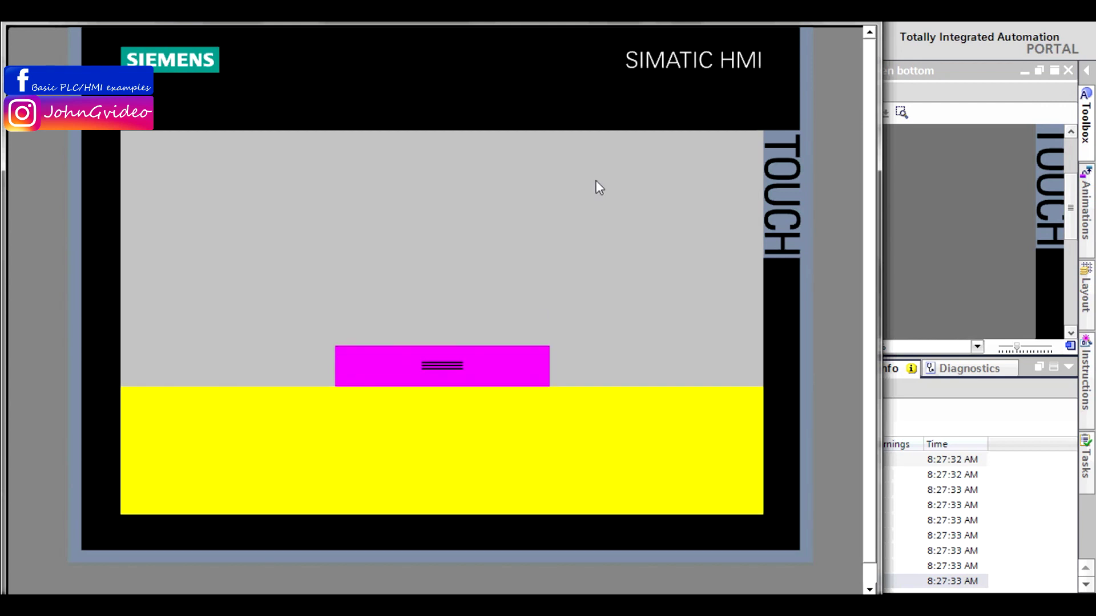
key(alt+F4)
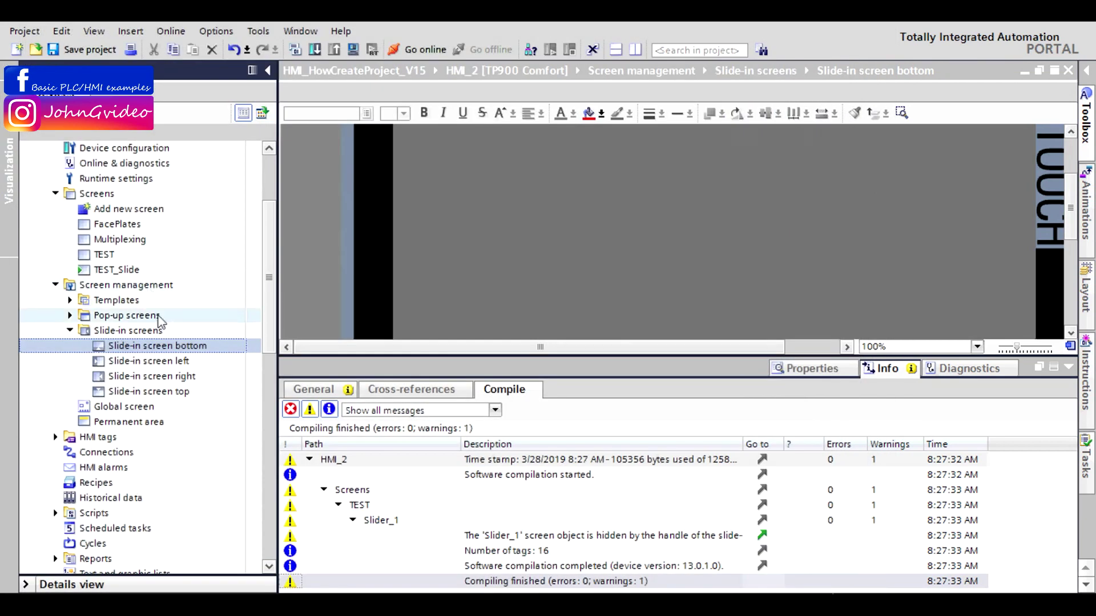
Step: Set the handle visibility of the bottom slide-in screen to Never show handle
right_click(174, 344)
click(226, 523)
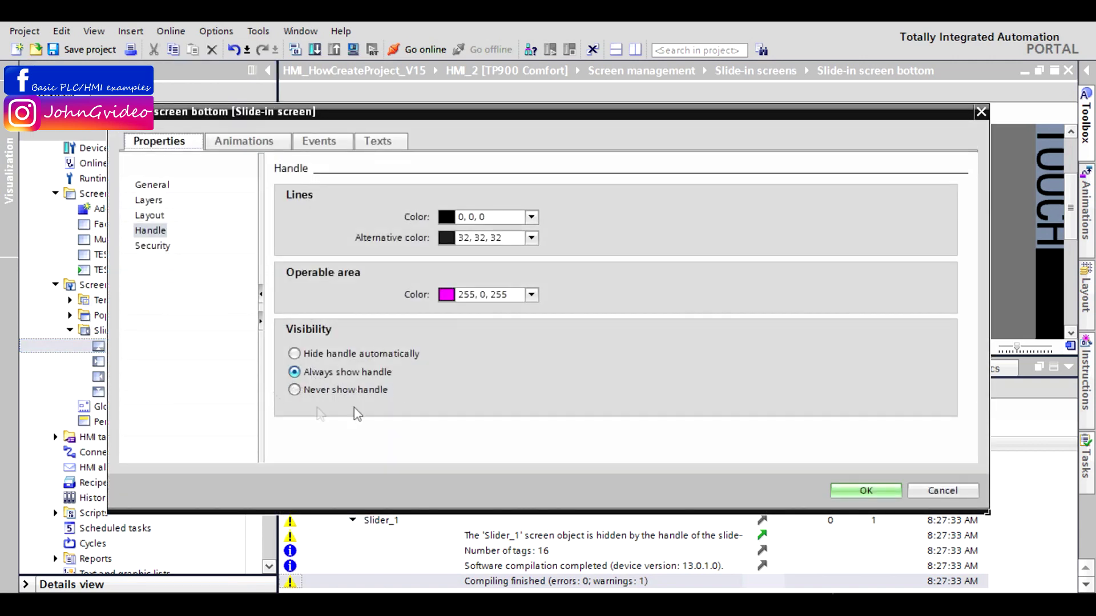
click(331, 391)
click(865, 491)
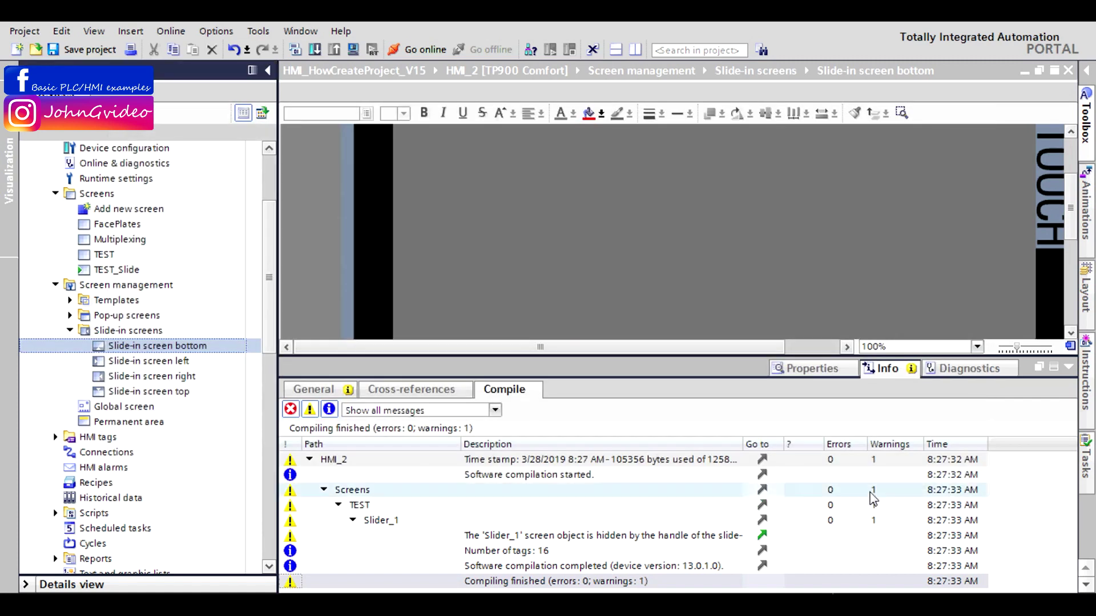
Step: Simulate HMI_2 to check the start screen with the slide-in handle hidden, and close the simulation
click(353, 50)
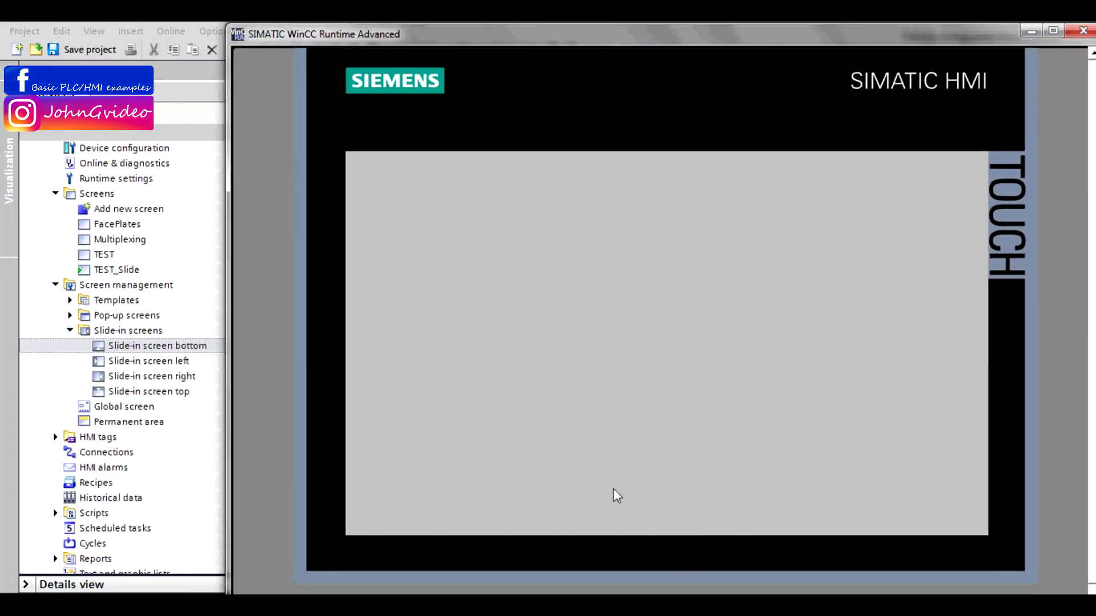
drag(871, 35, 628, 57)
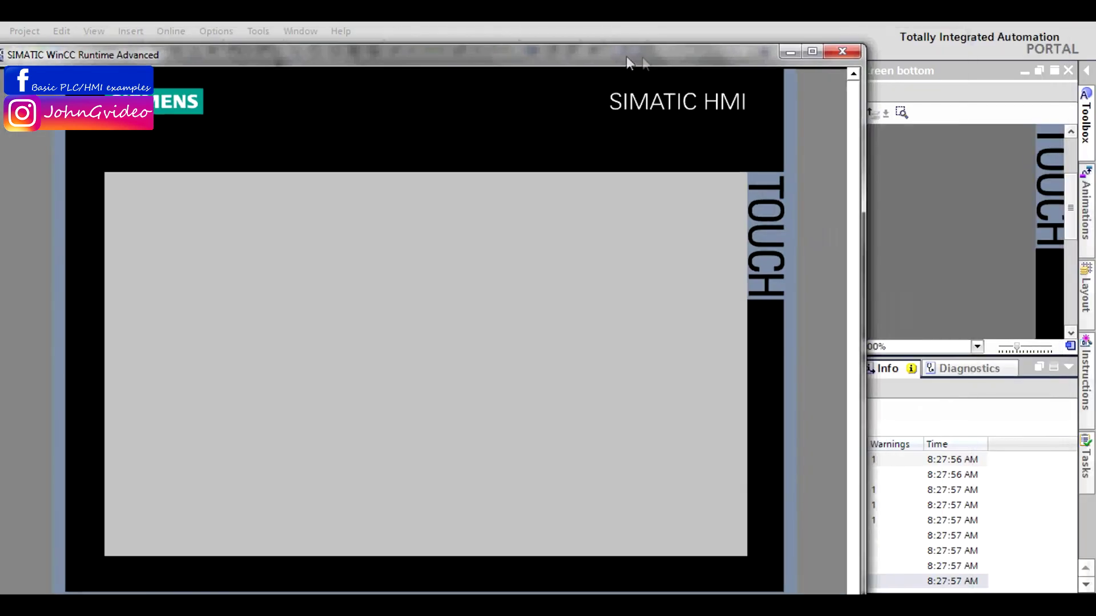
click(841, 52)
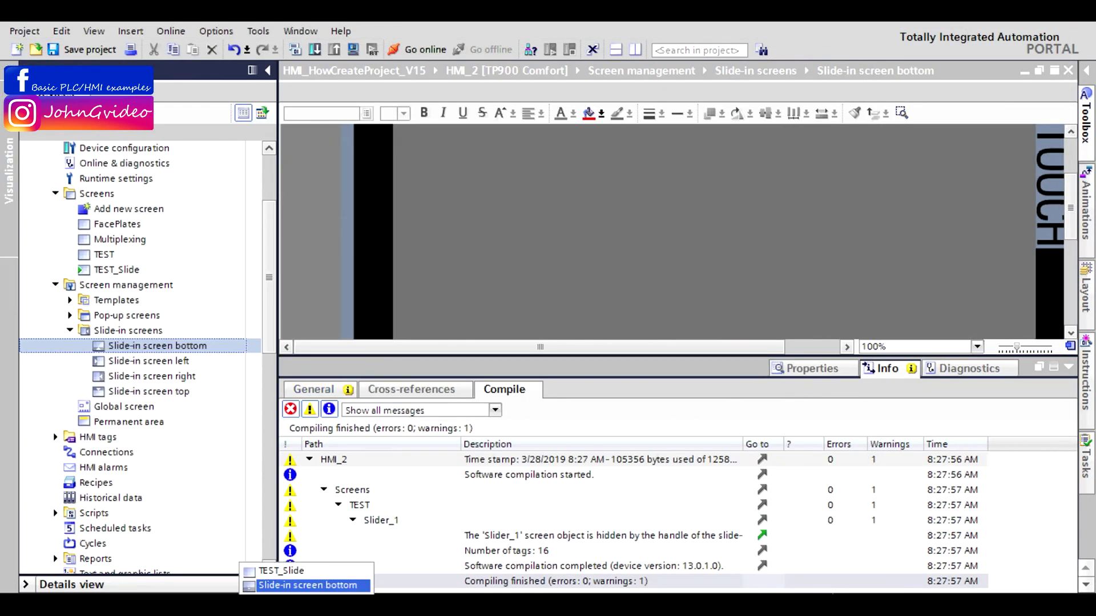
Step: Switch to the TEST_Slide screen and place a button in its lower-left area
click(281, 571)
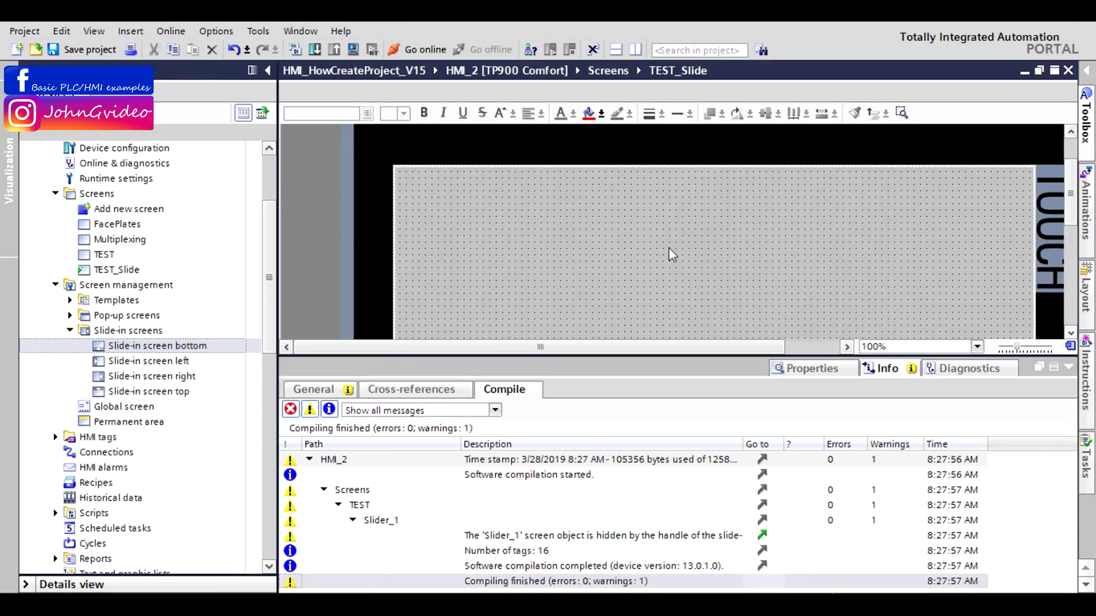
click(1069, 368)
click(1086, 117)
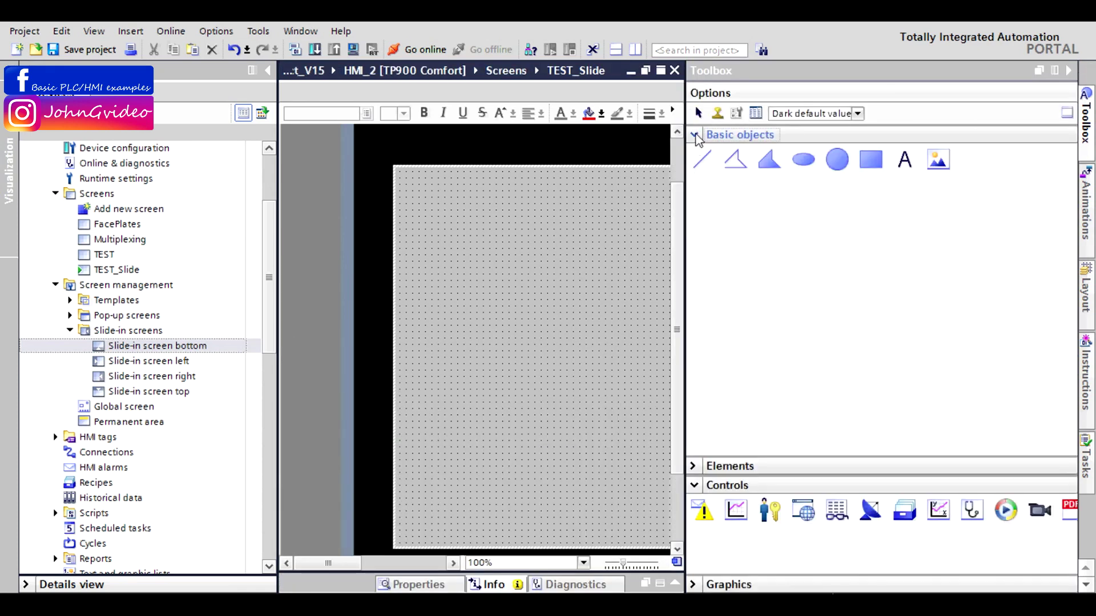
click(694, 135)
click(694, 154)
drag(736, 178, 521, 393)
click(1068, 70)
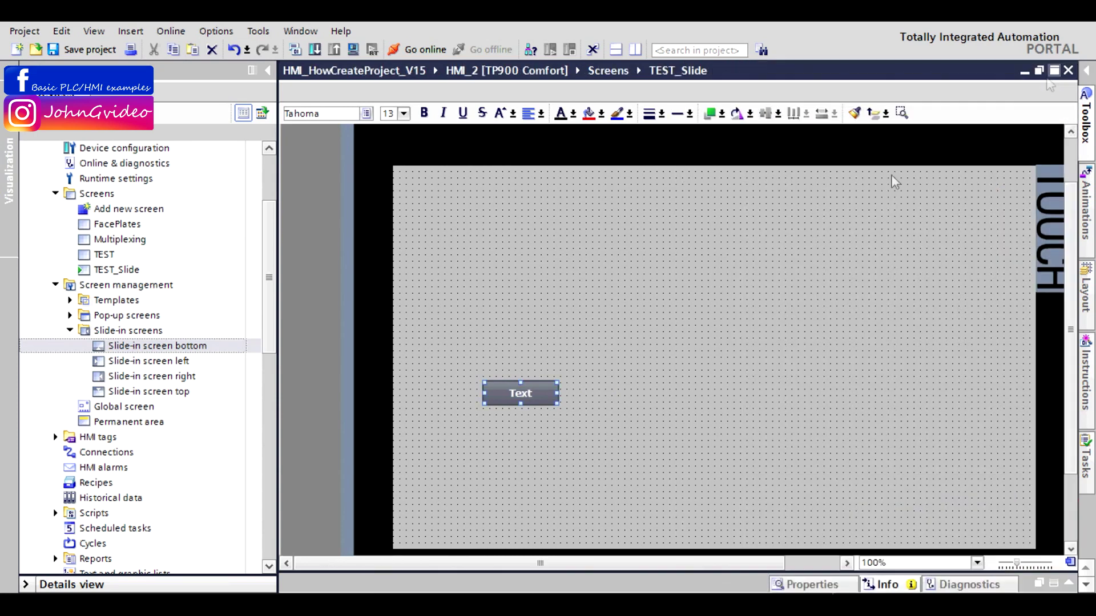
Step: Widen the new button to nearly three times its width and label it "Show Slide in screen BOTTOM"
drag(557, 392, 697, 392)
double_click(586, 394)
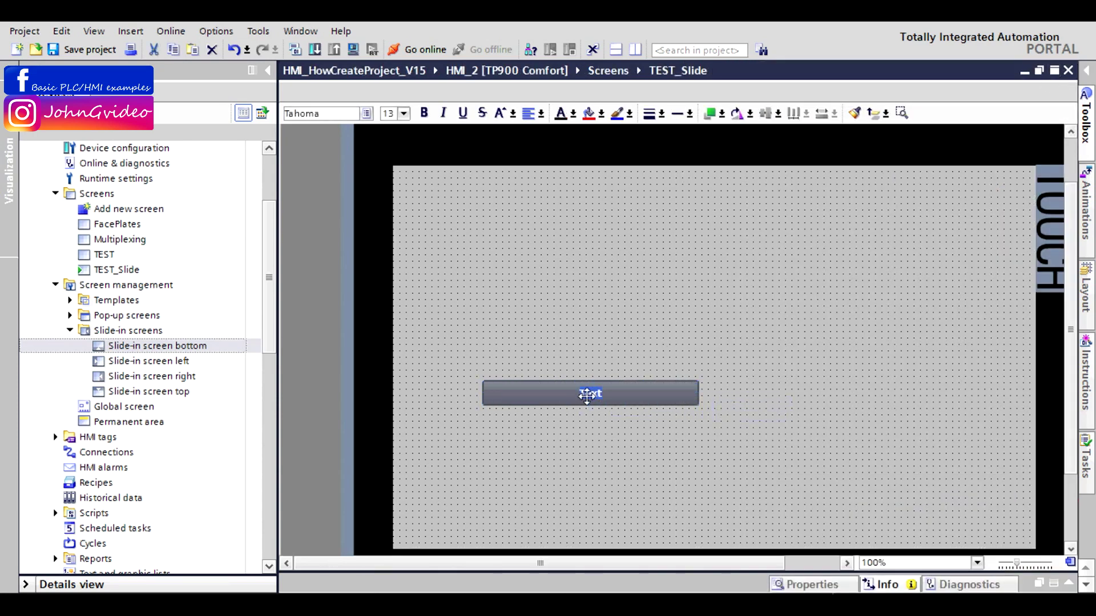
key(BackSpace)
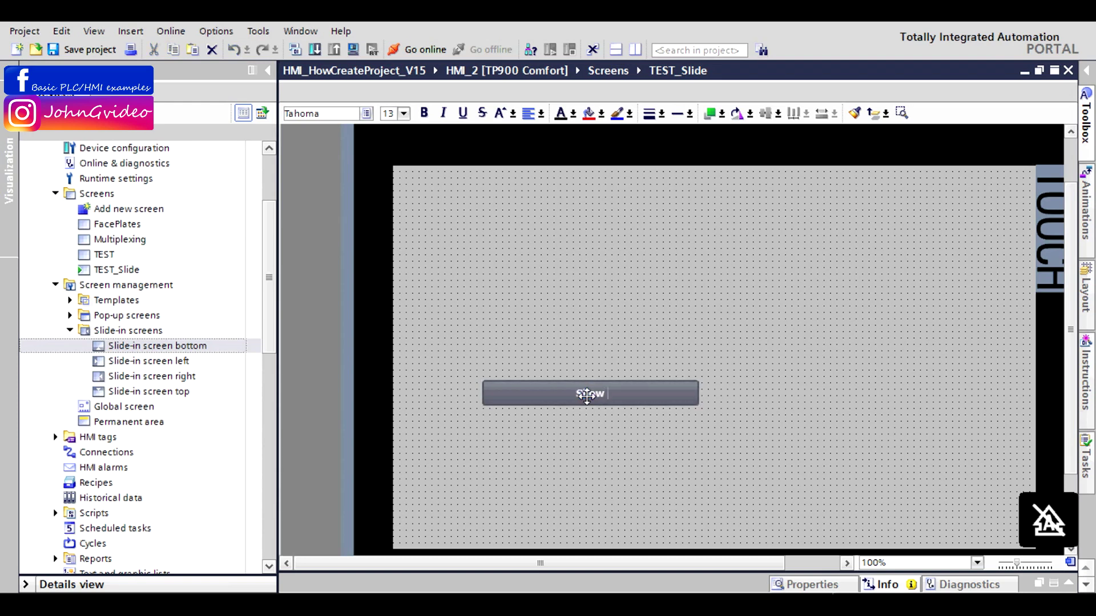
text(Show Slide in screen)
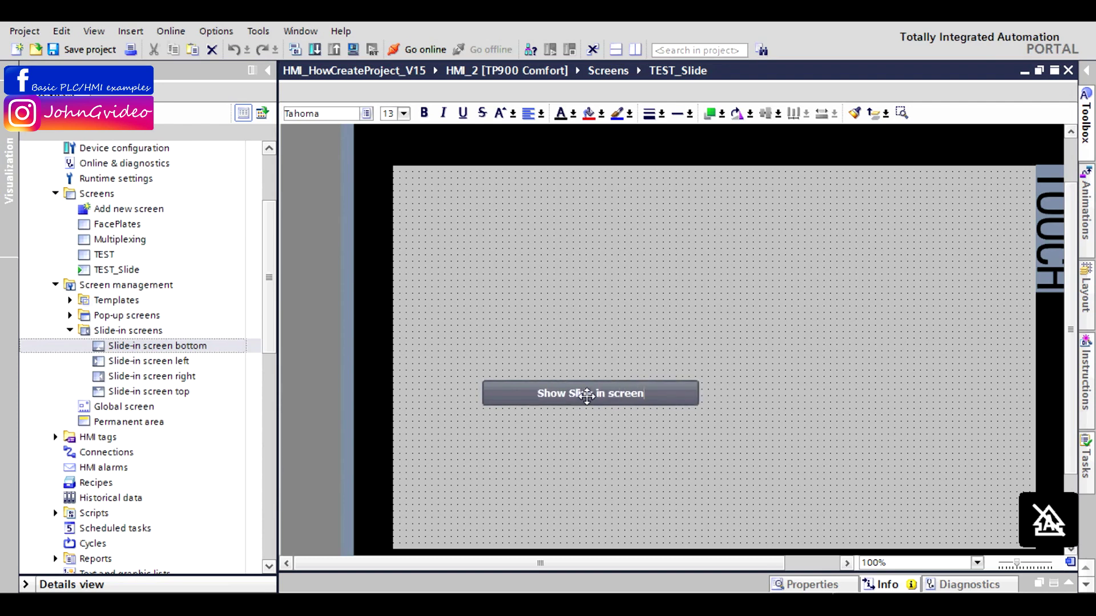
text( BOTTOM)
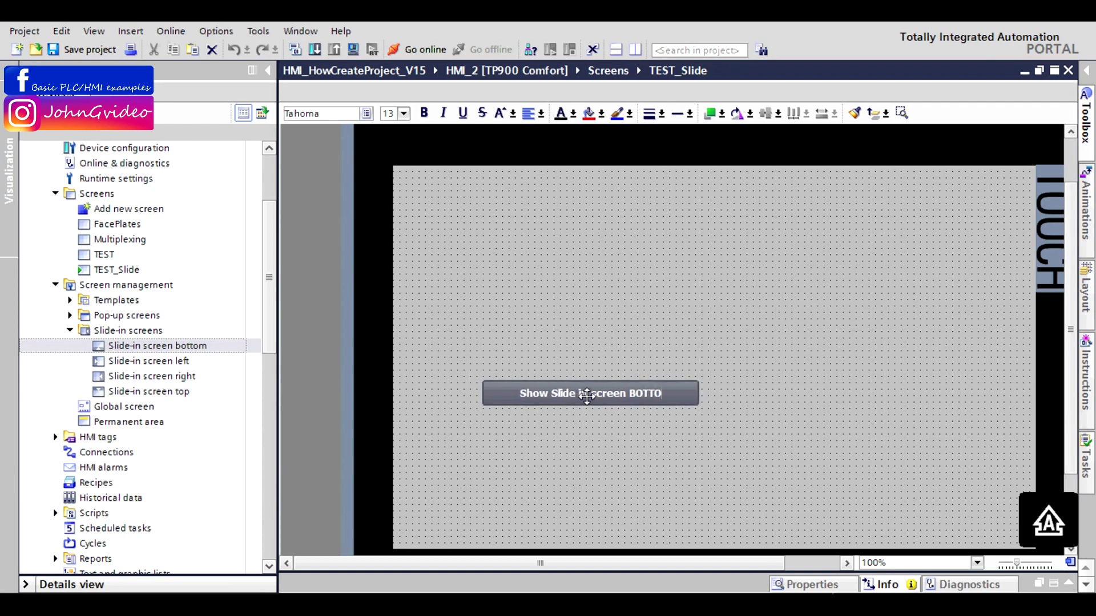
click(665, 389)
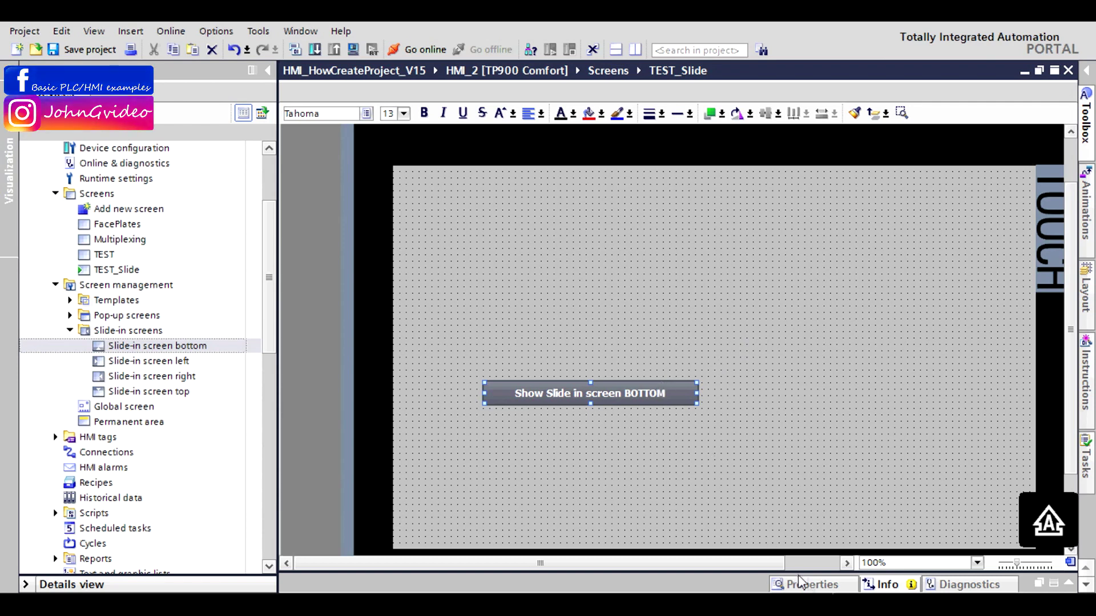
Step: Add the ShowSlideInScreen function to the Release event of the "Show Slide in screen BOTTOM" button
scroll(1056, 256, down, 3)
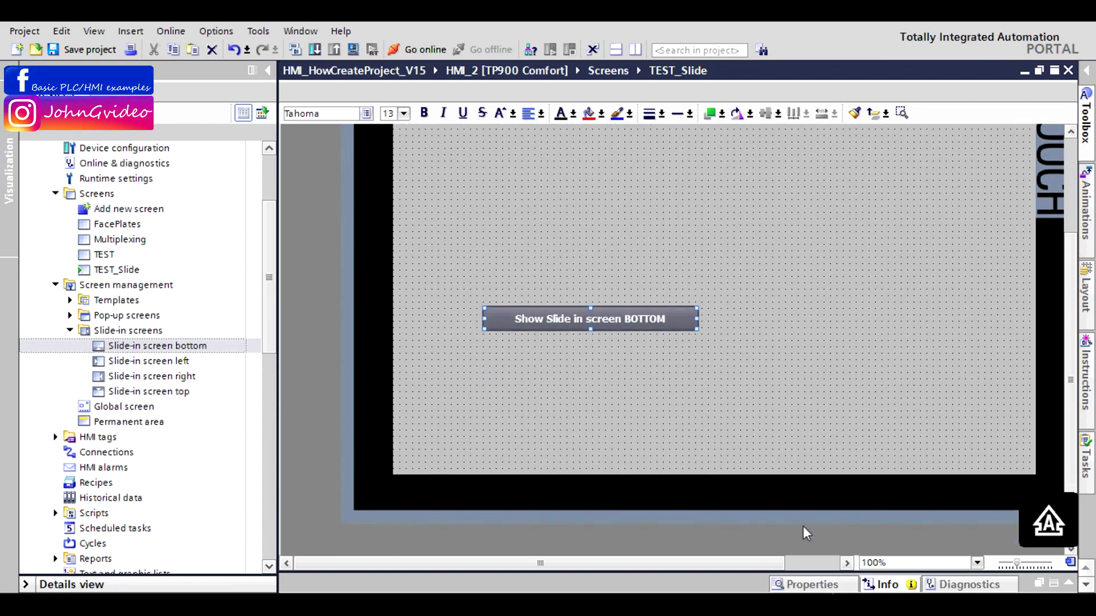
click(802, 585)
click(477, 390)
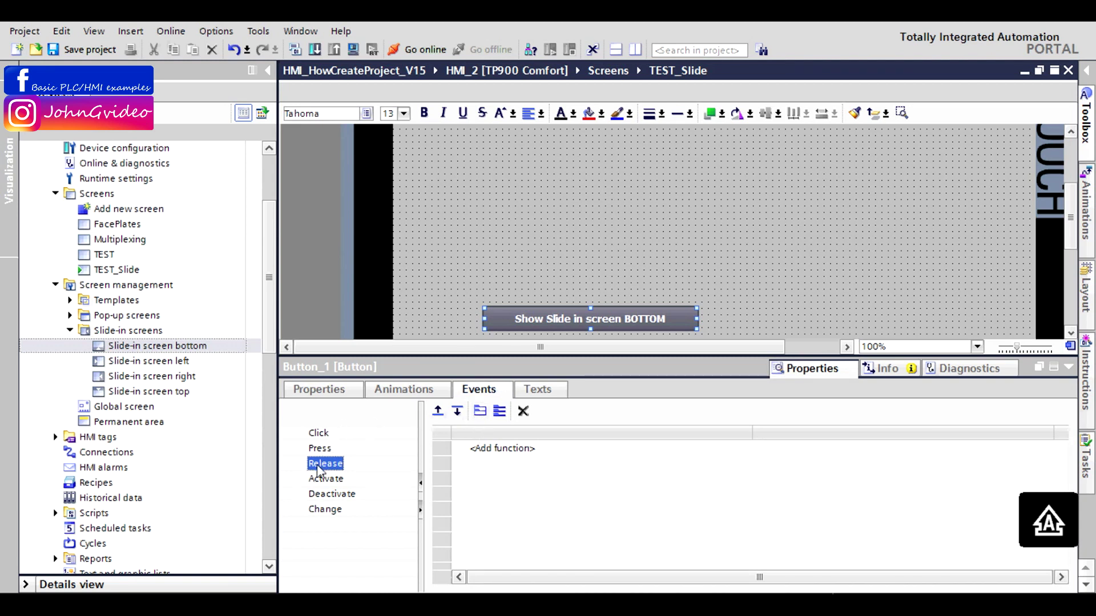
click(485, 450)
text(SHOW)
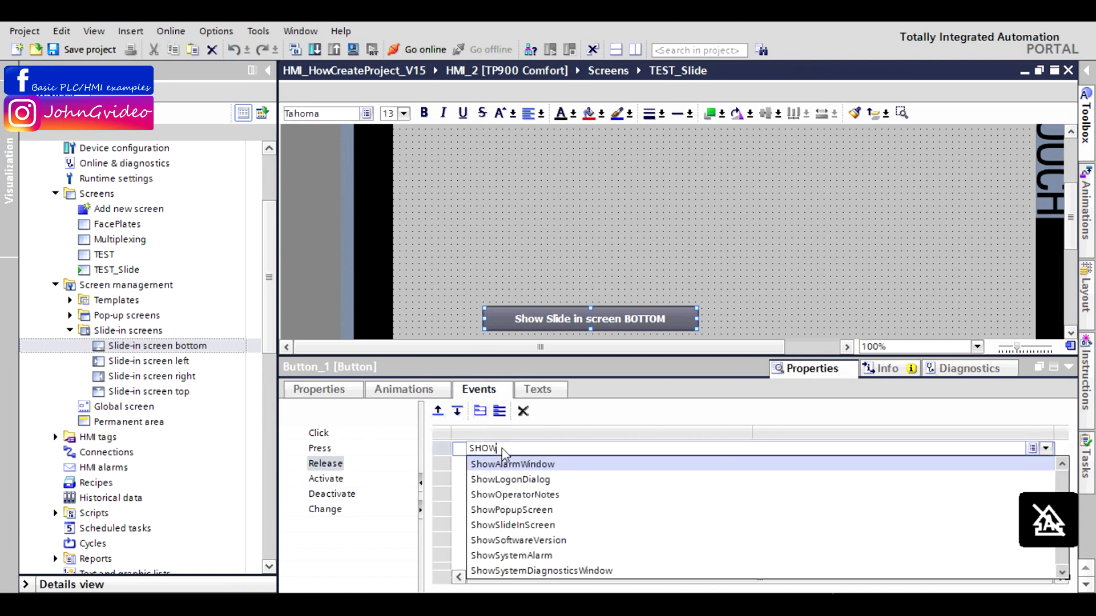
click(552, 525)
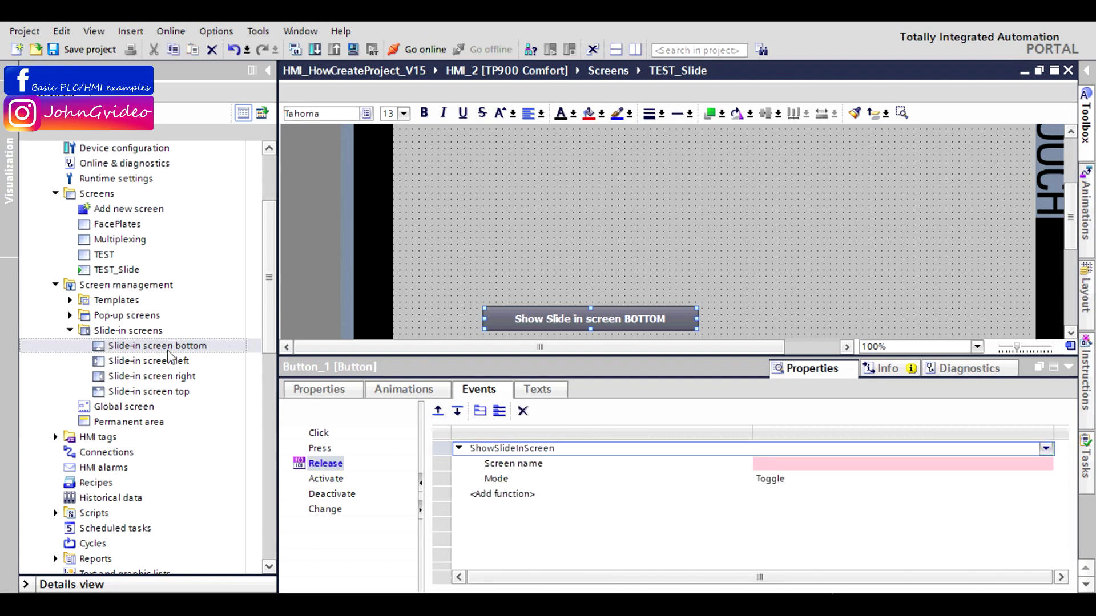
Step: Set the screen name of the ShowSlideInScreen function to "Slide-in screen bottom", keeping Toggle as the mode
click(1030, 463)
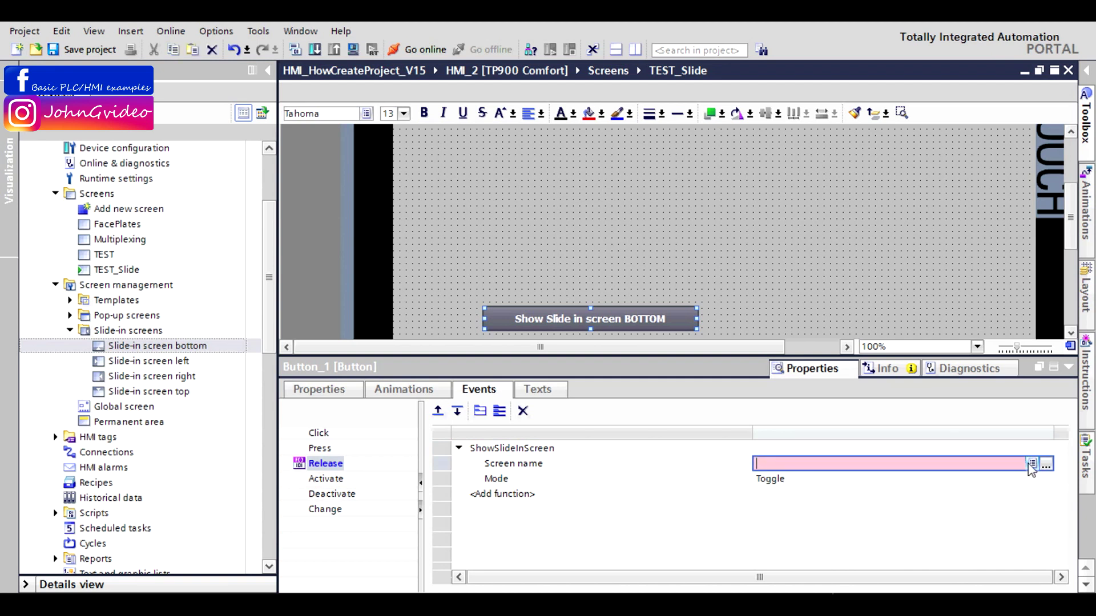
click(1031, 464)
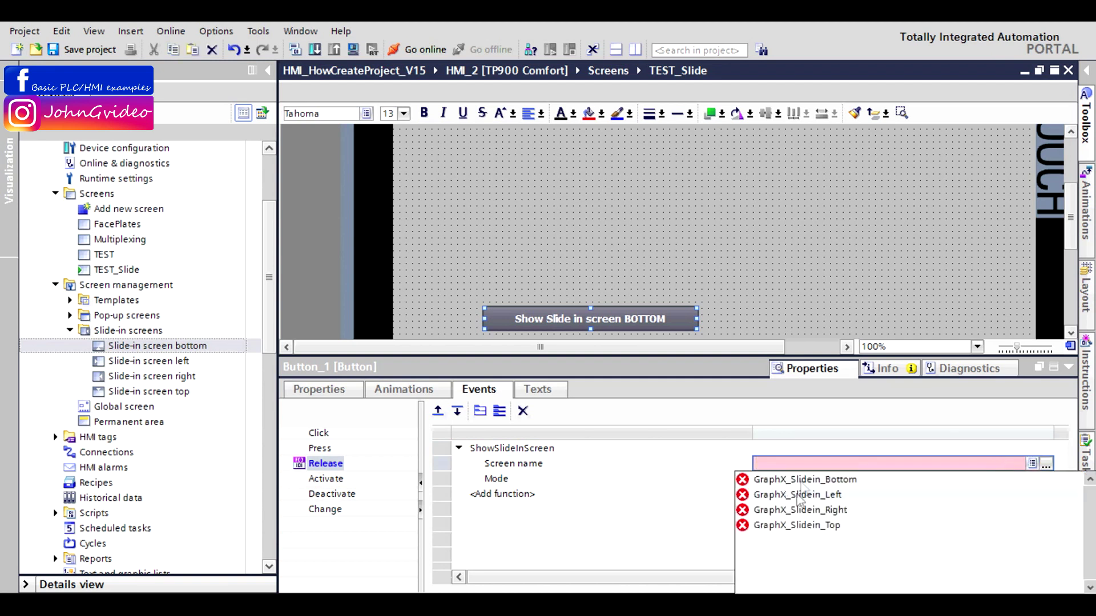
click(840, 484)
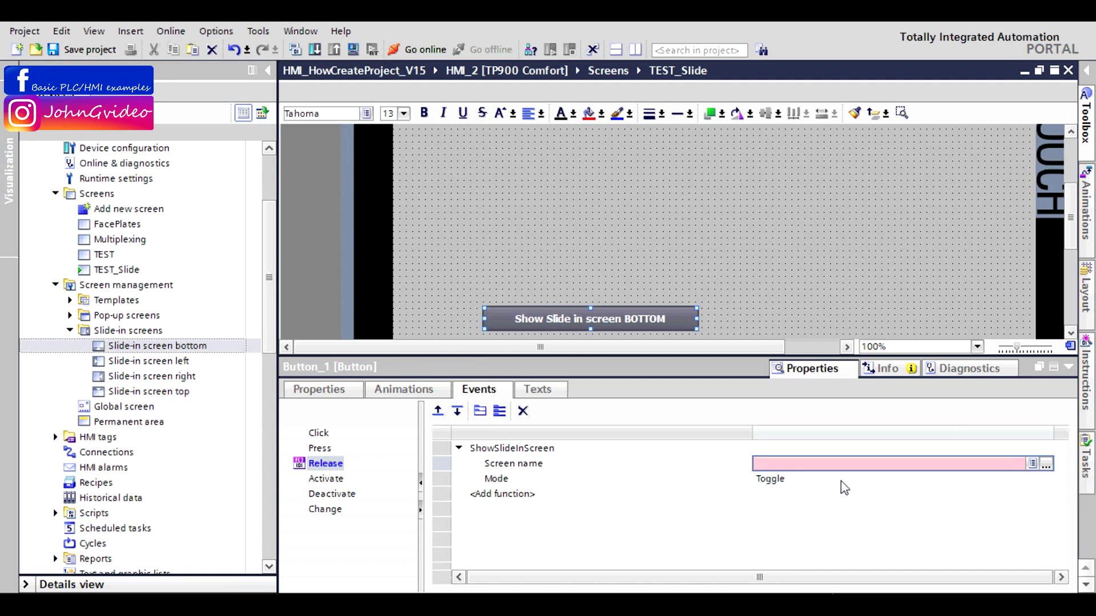
click(567, 482)
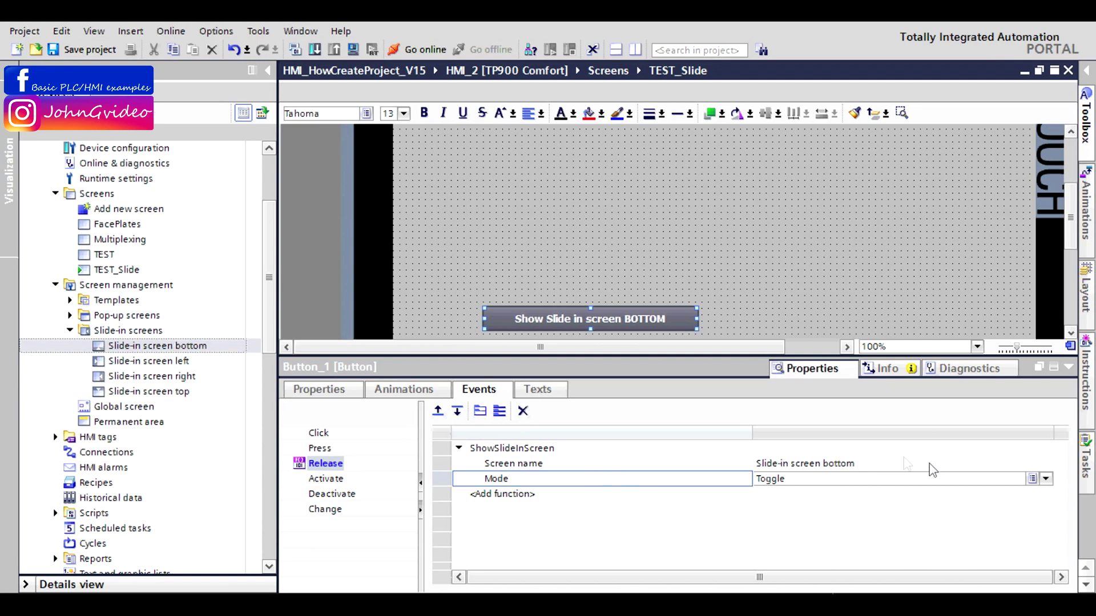
click(910, 465)
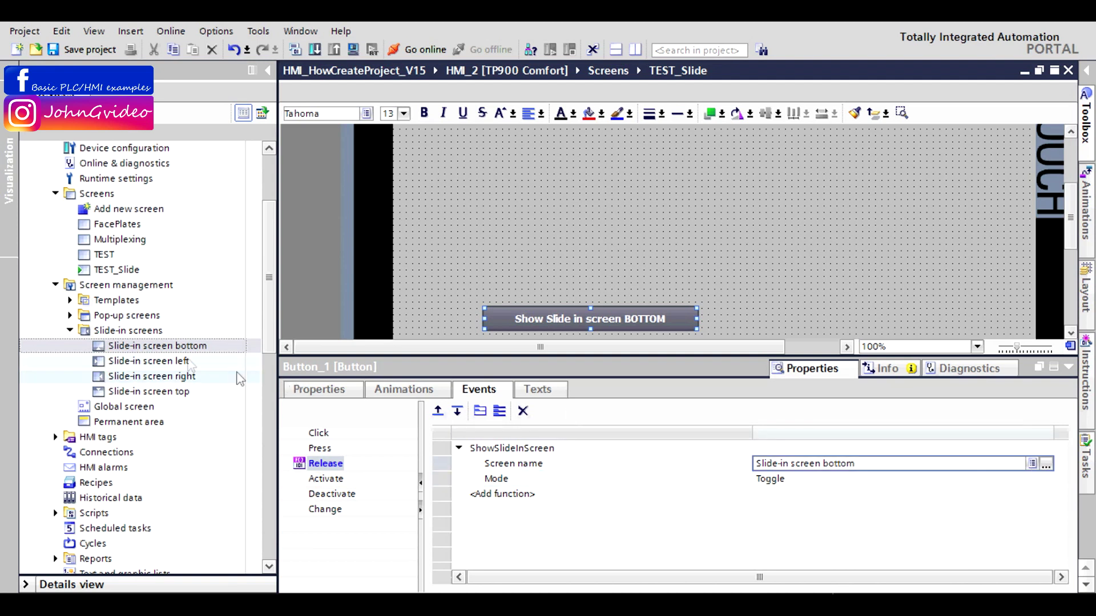
click(1032, 466)
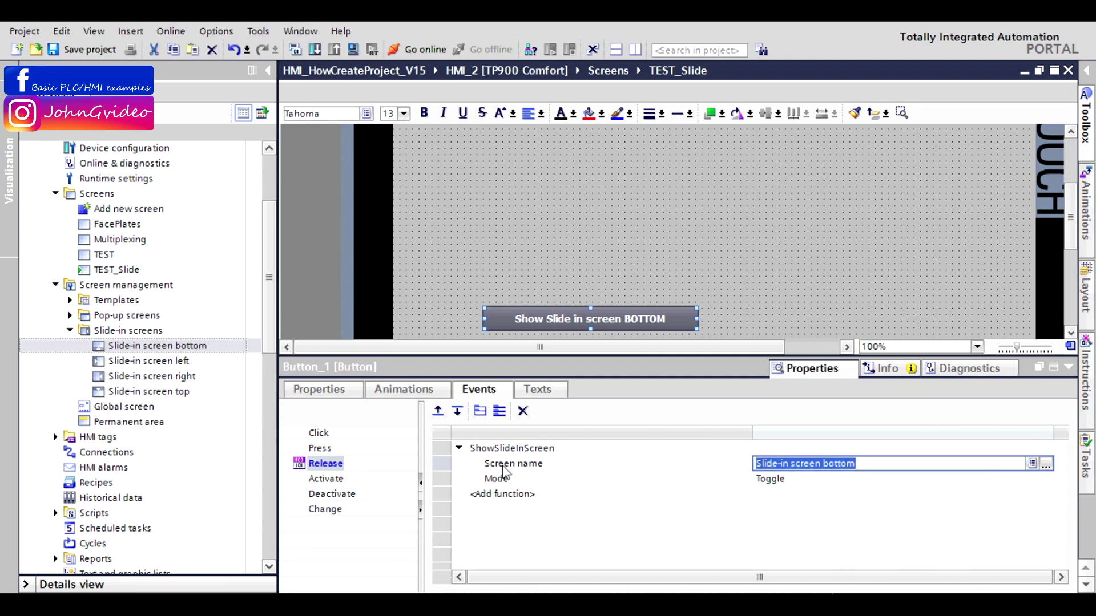
Step: Try "Slide-in screen left" as the function's screen name, returning it to "Slide-in screen bottom"
click(1032, 463)
click(816, 494)
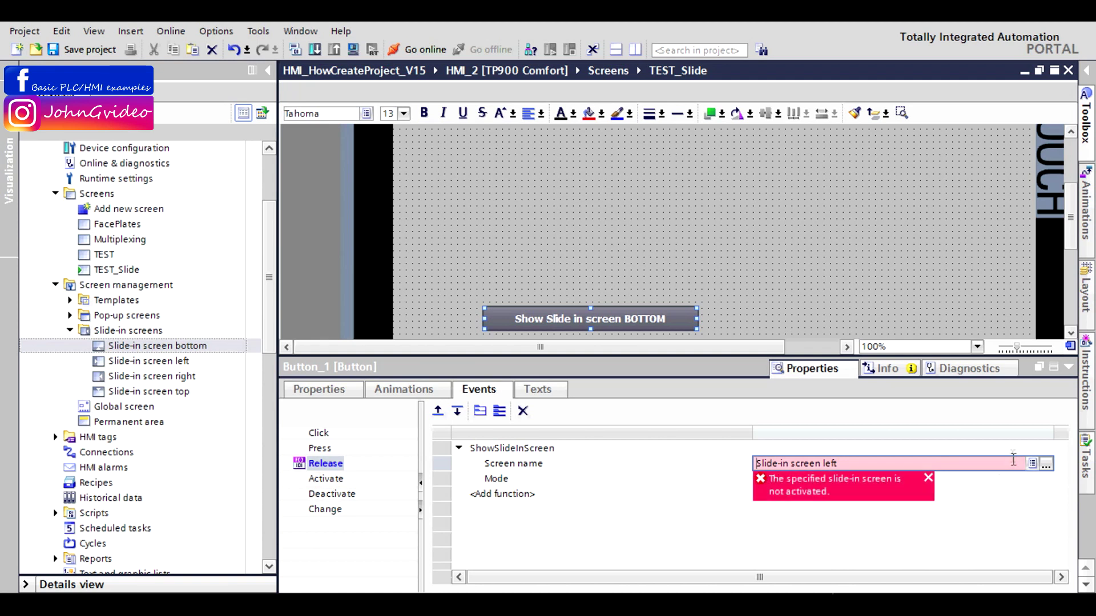
click(1031, 465)
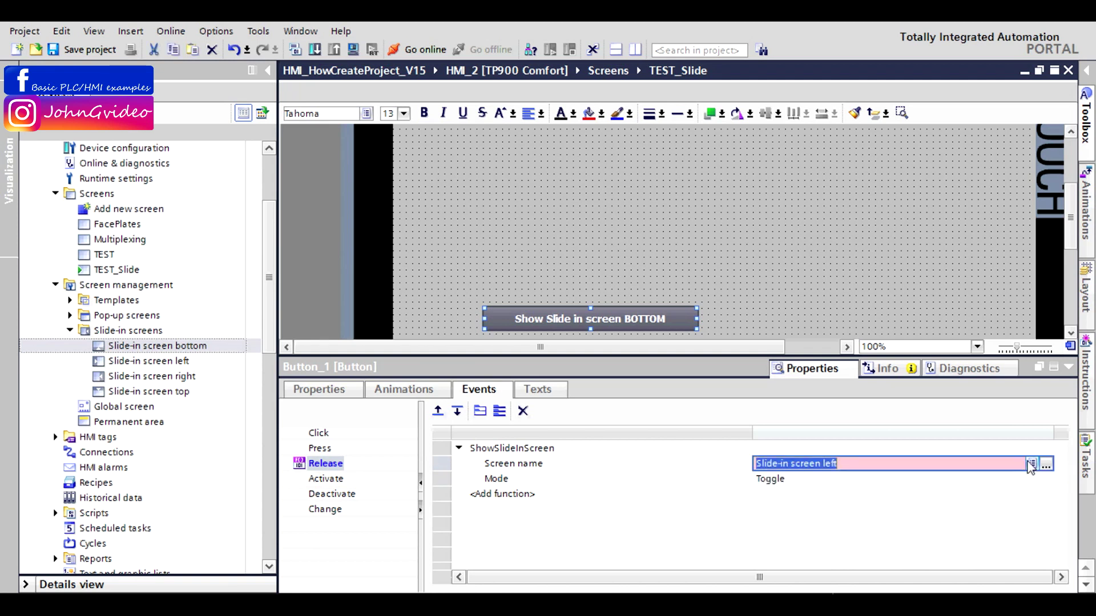
click(1033, 464)
click(809, 481)
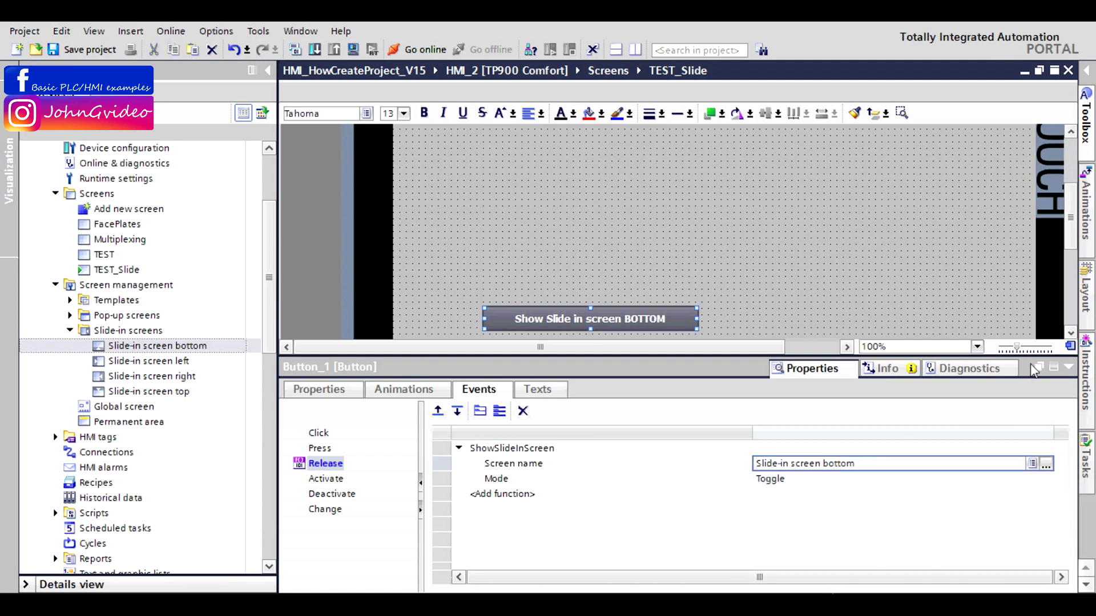
Step: Move the "Show Slide in screen BOTTOM" button up to the middle of the TEST_Slide screen, save, and start the simulation
click(1069, 367)
drag(630, 320, 784, 231)
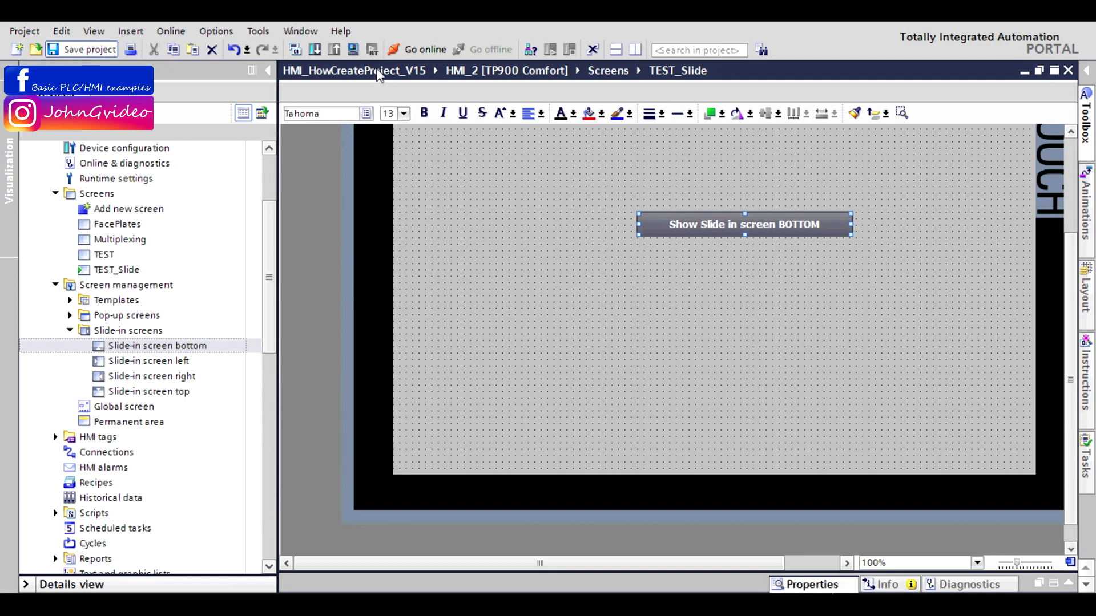
click(353, 50)
click(641, 364)
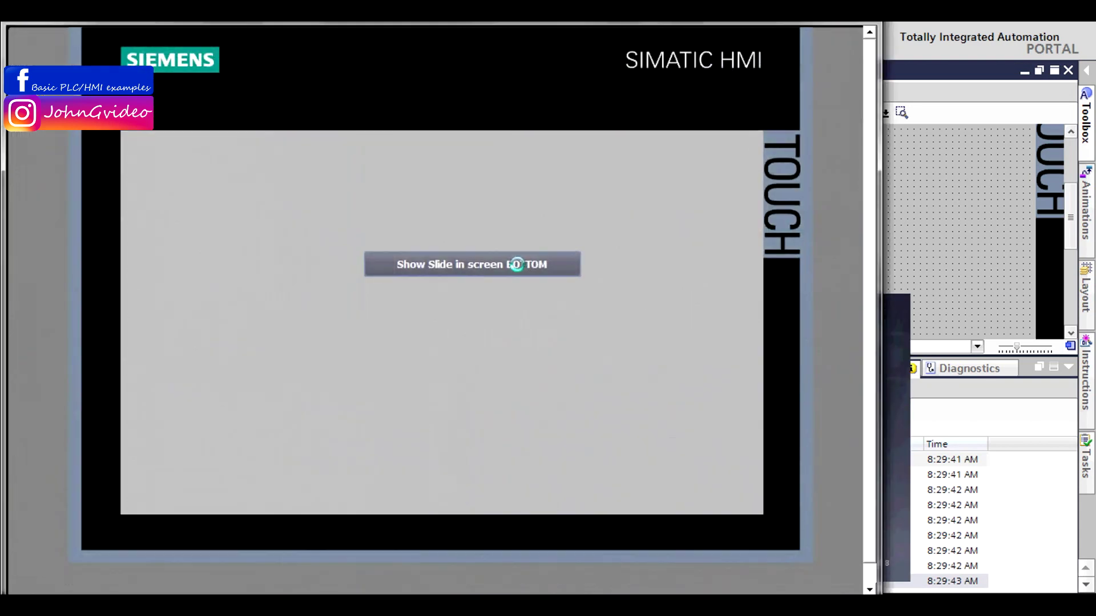
Step: Test the "Show Slide in screen BOTTOM" button in the simulation by toggling the bottom slide-in screen several times
click(558, 261)
click(558, 261)
click(558, 265)
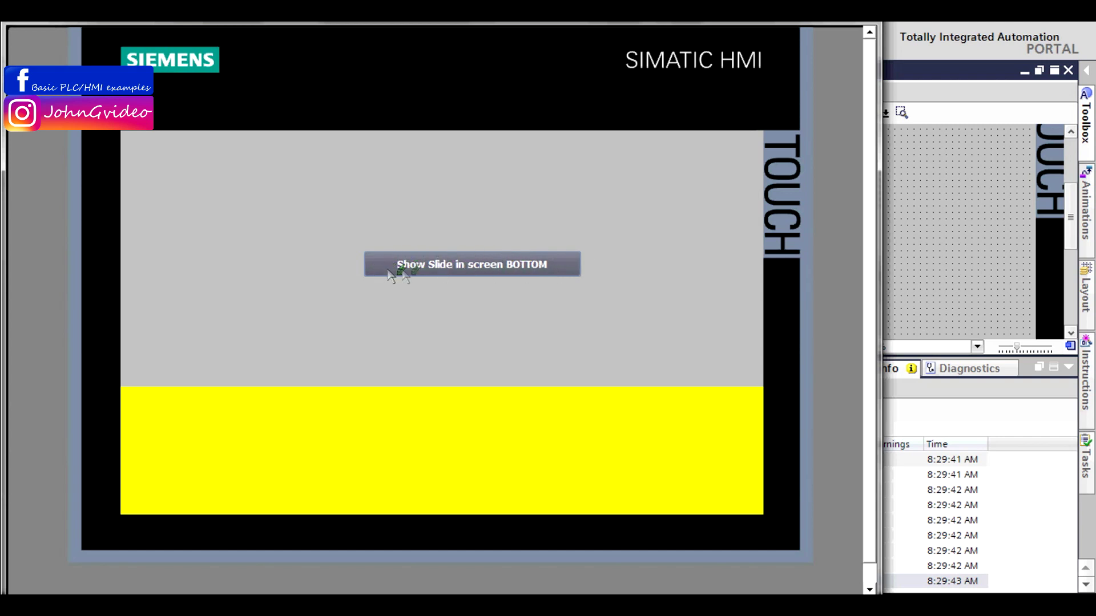
click(501, 266)
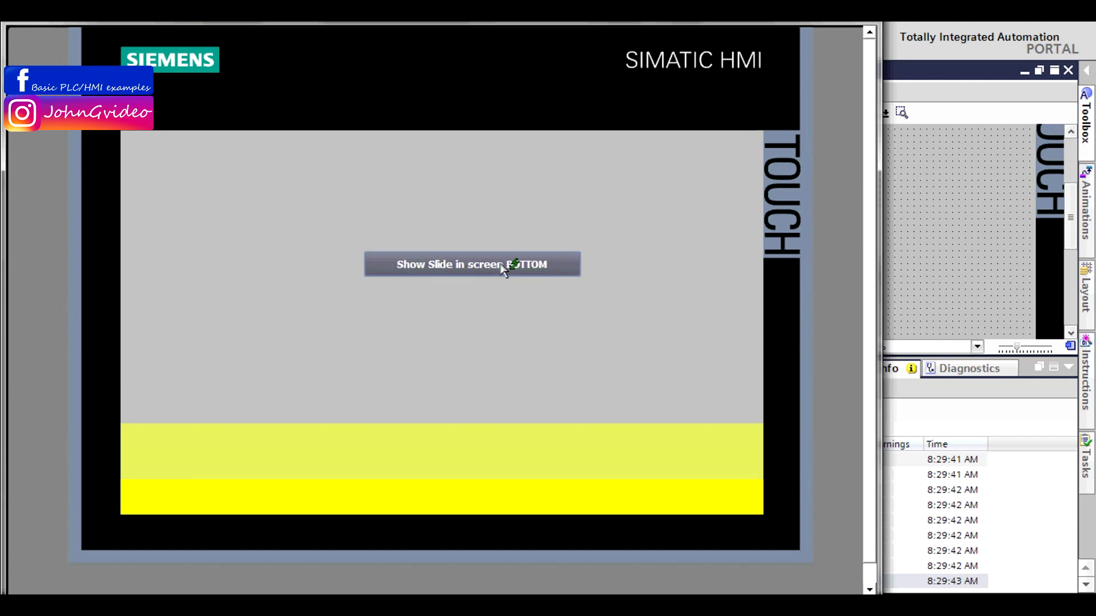
click(501, 266)
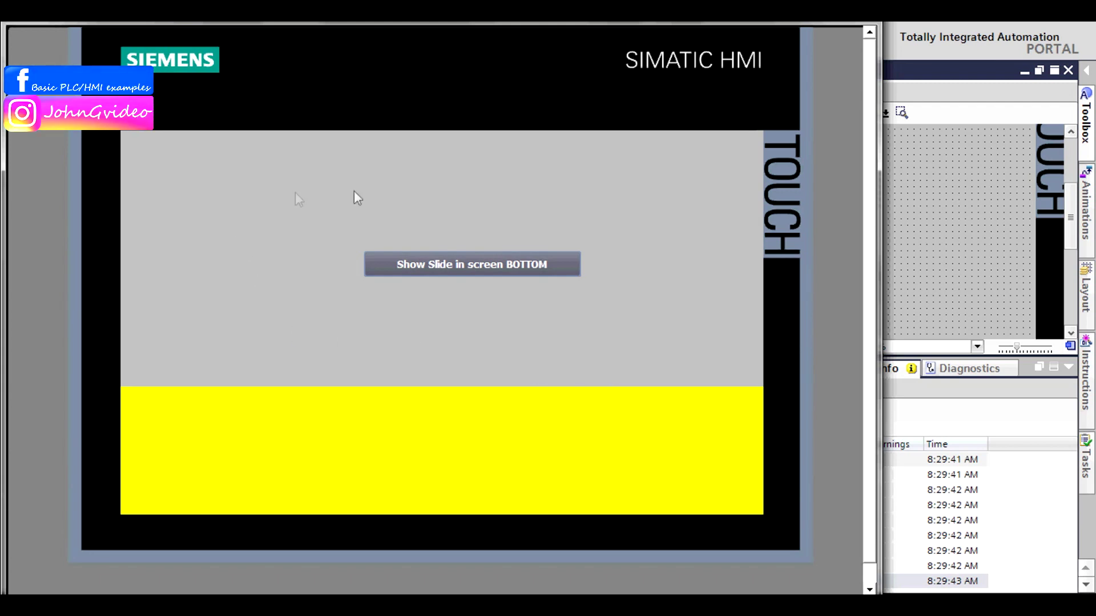
click(473, 274)
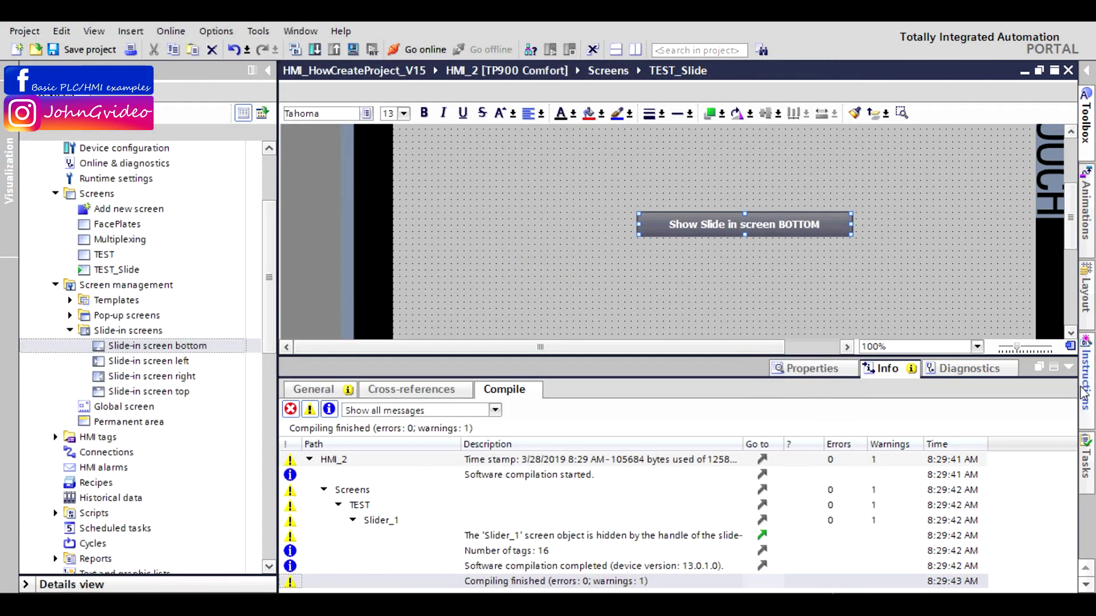
Step: Delete the "Show Slide in screen BOTTOM" button from the TEST_Slide screen
click(1068, 367)
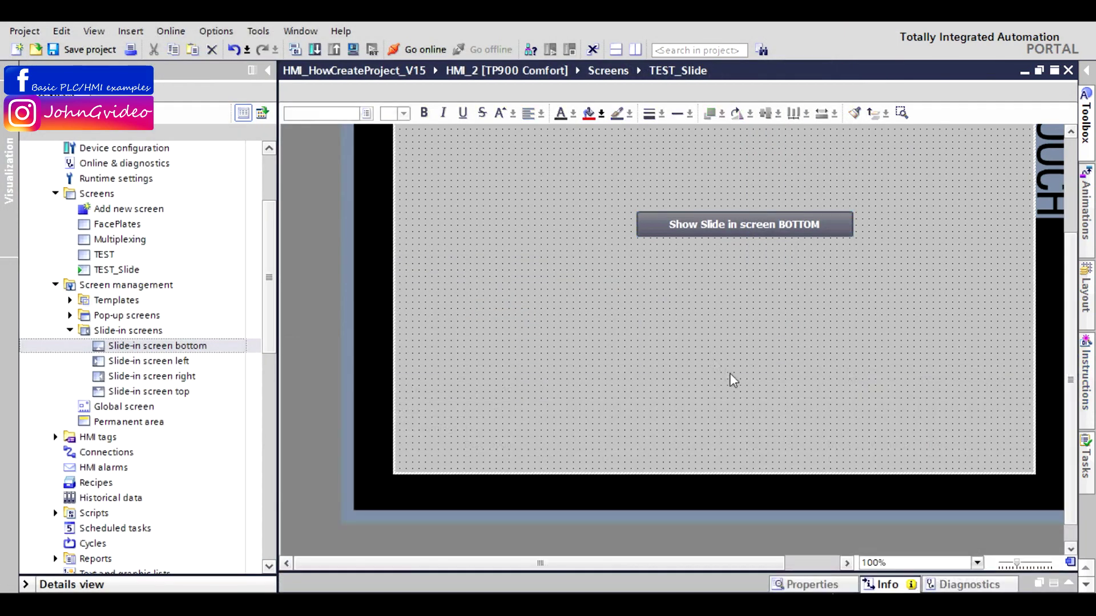
scroll(733, 381, up, 3)
key(ctrl+a)
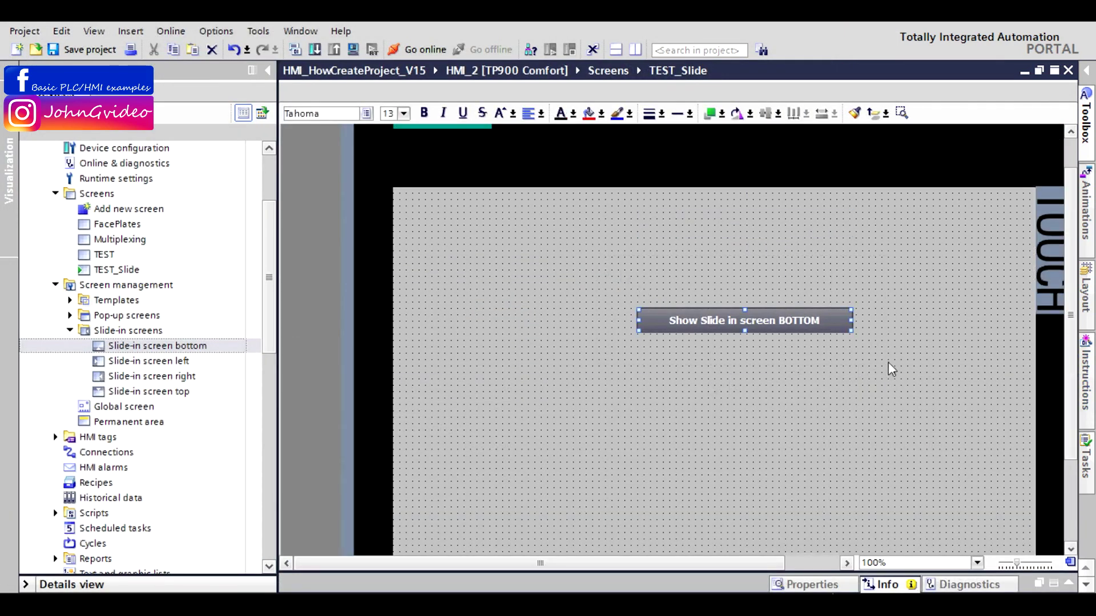
key(Delete)
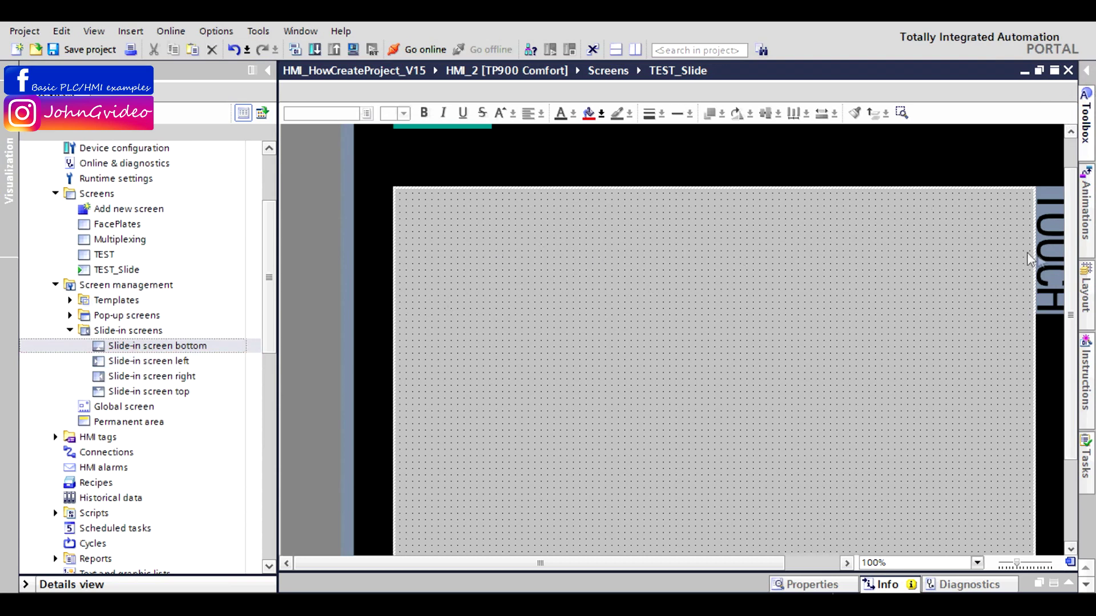
scroll(1030, 260, down, 2)
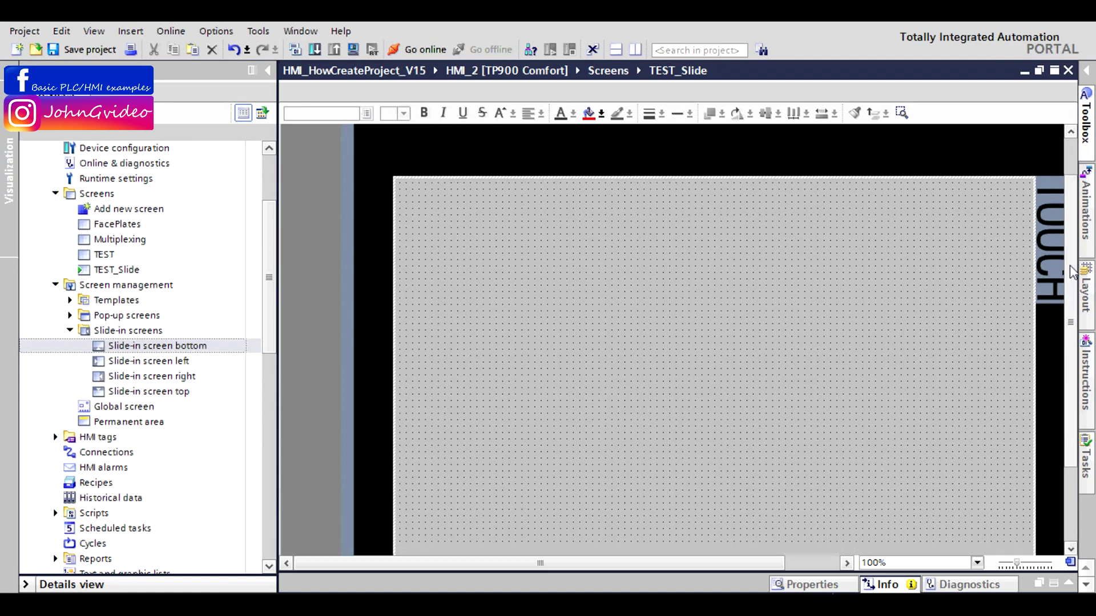
Step: Enable "Slide-in screen left" and set its background color to blue (0, 0, 255)
right_click(139, 365)
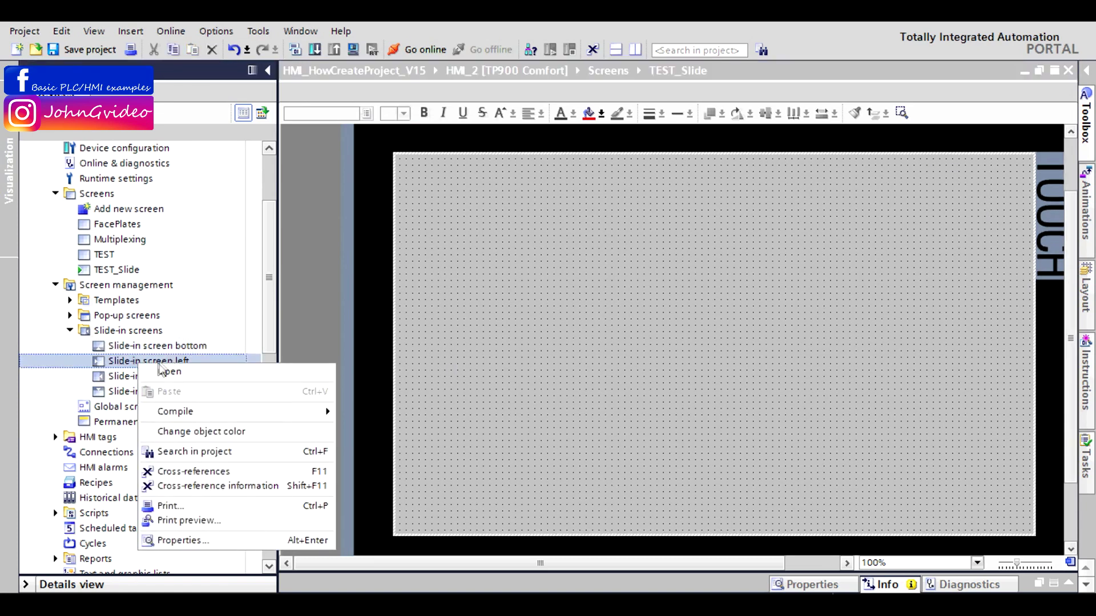
click(179, 541)
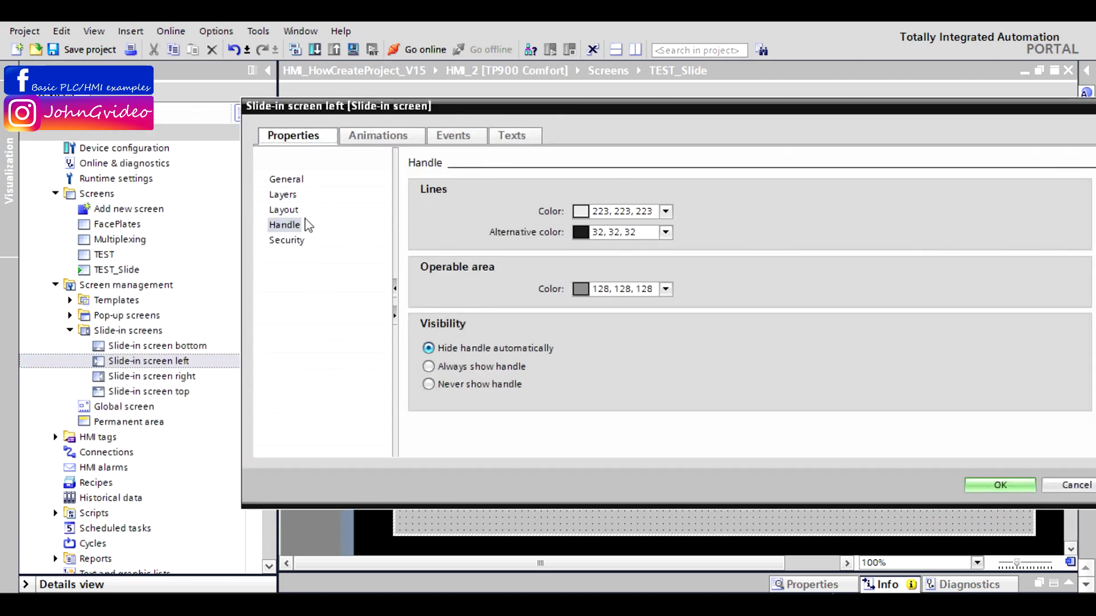
click(291, 179)
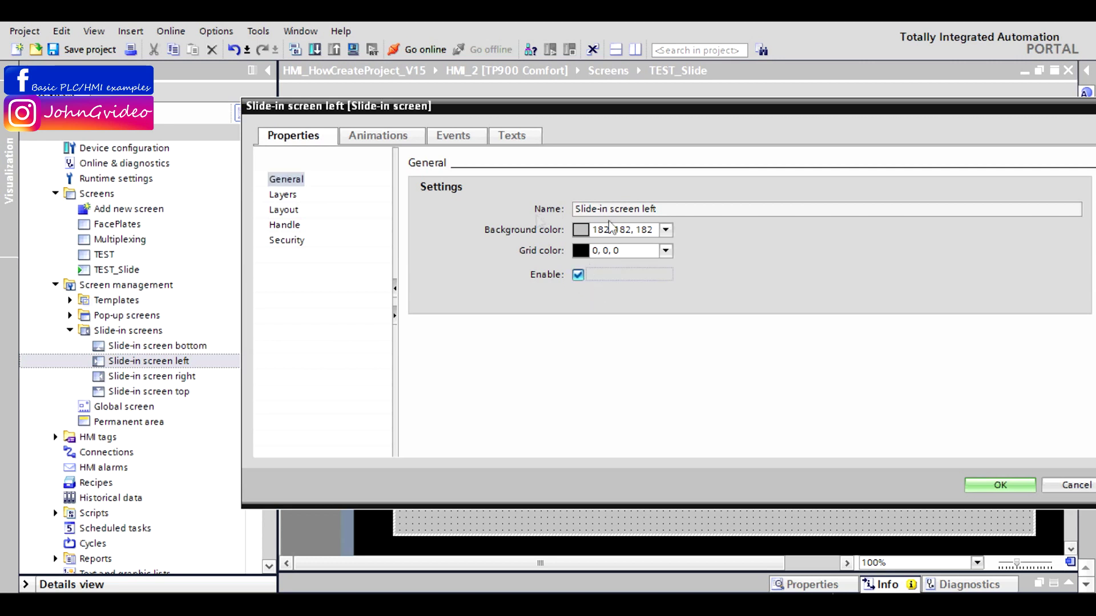
click(666, 231)
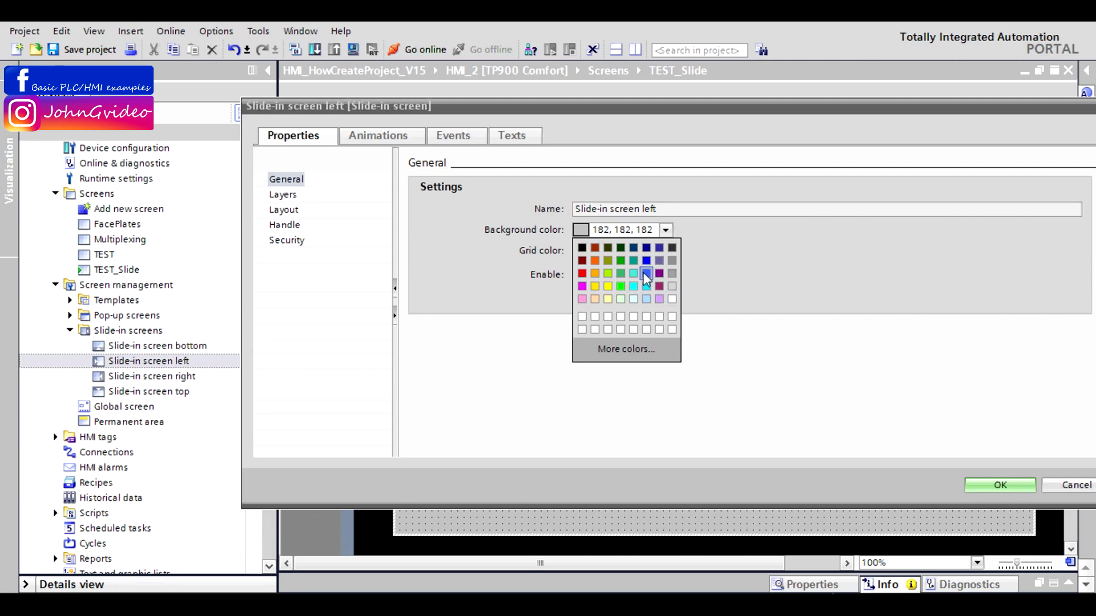
click(646, 261)
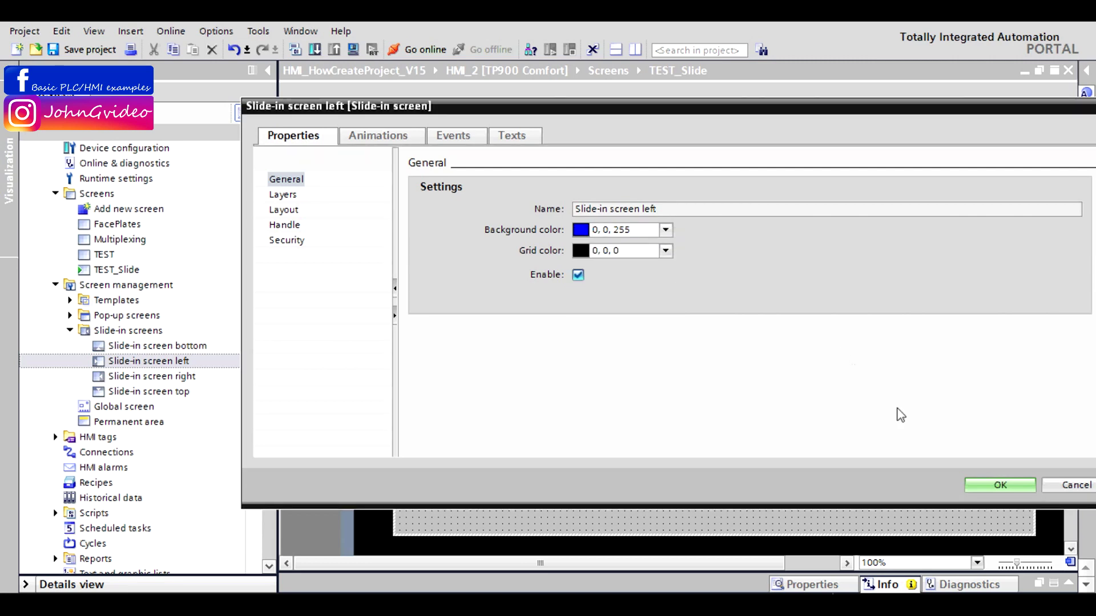
click(993, 486)
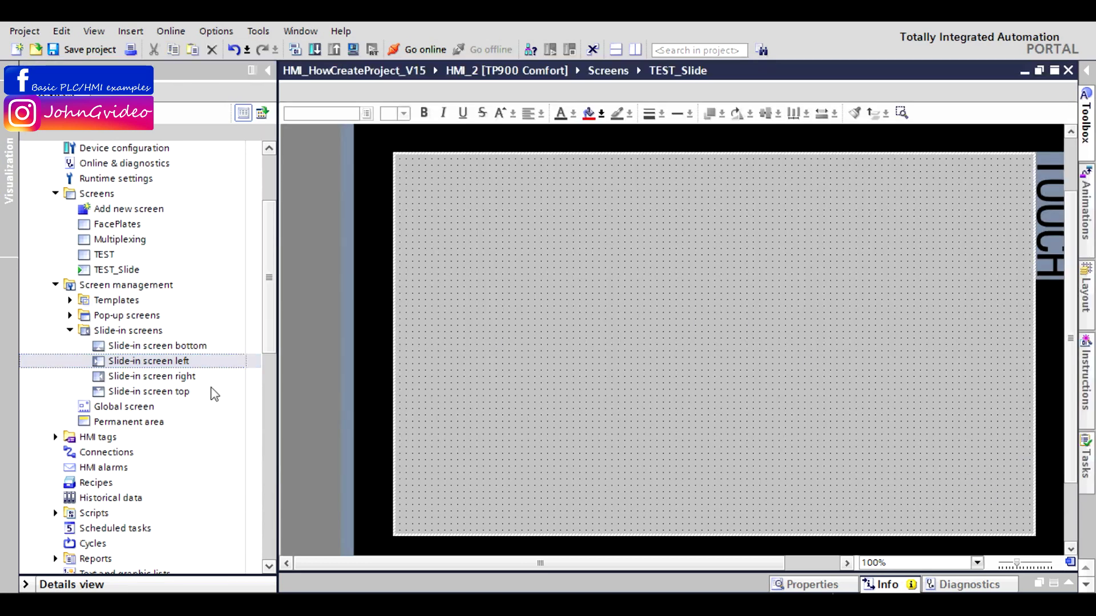
Step: Open "Slide-in screen left" and examine the width and height in its layout properties
double_click(171, 364)
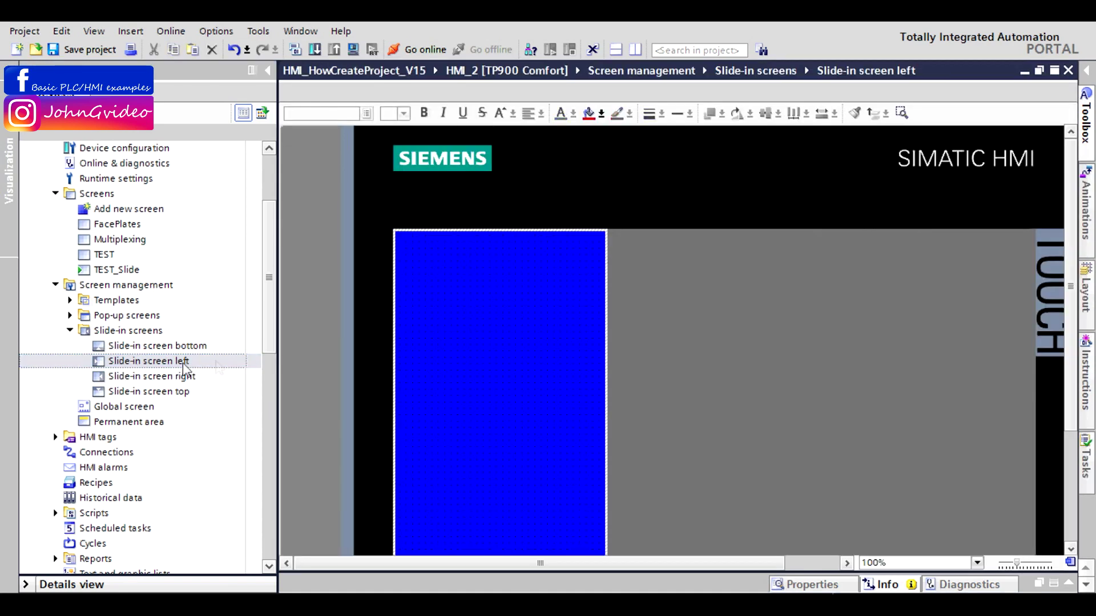
drag(1073, 257, 1071, 311)
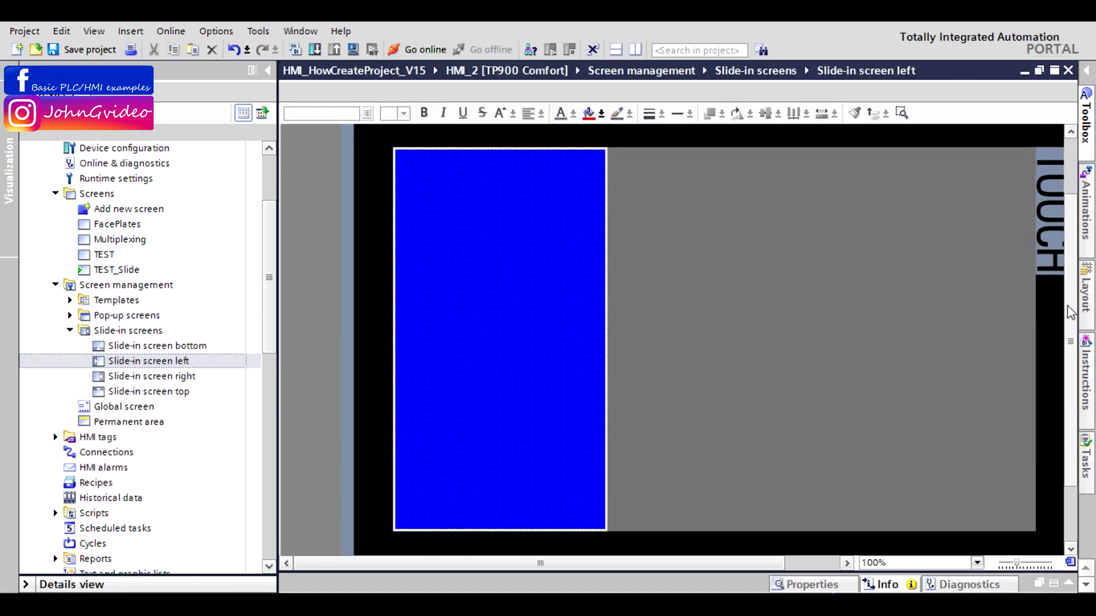
right_click(484, 240)
click(546, 390)
click(308, 391)
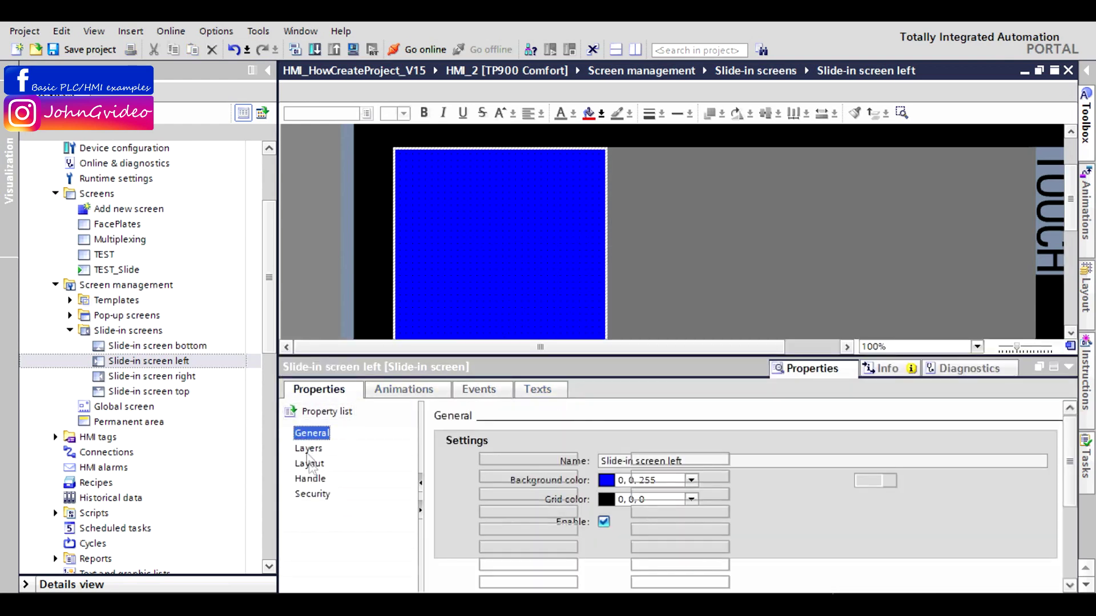
click(308, 449)
click(309, 464)
click(577, 462)
double_click(556, 461)
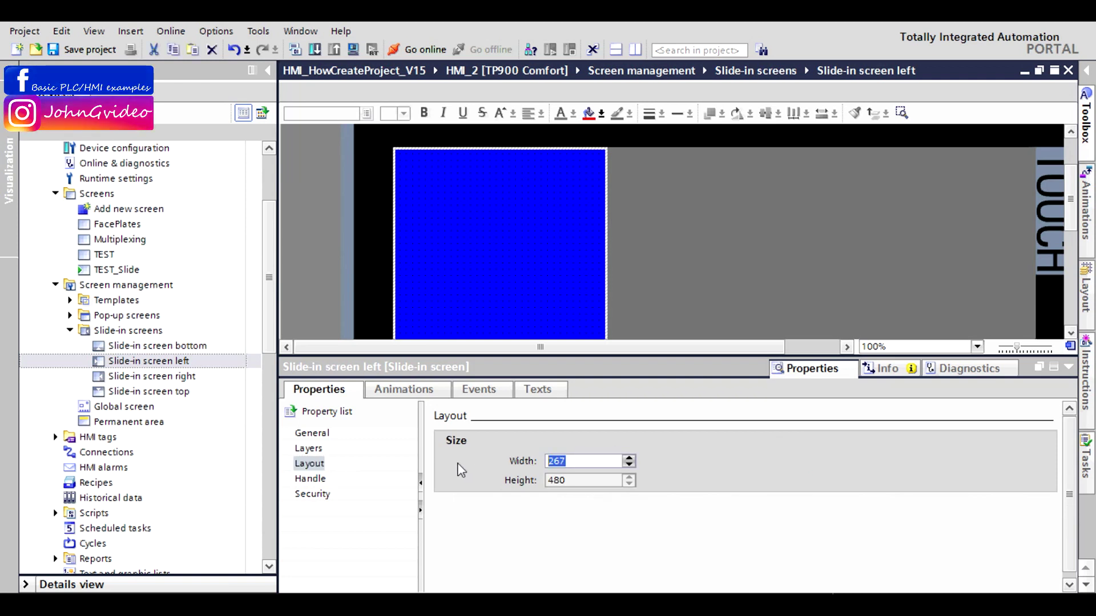
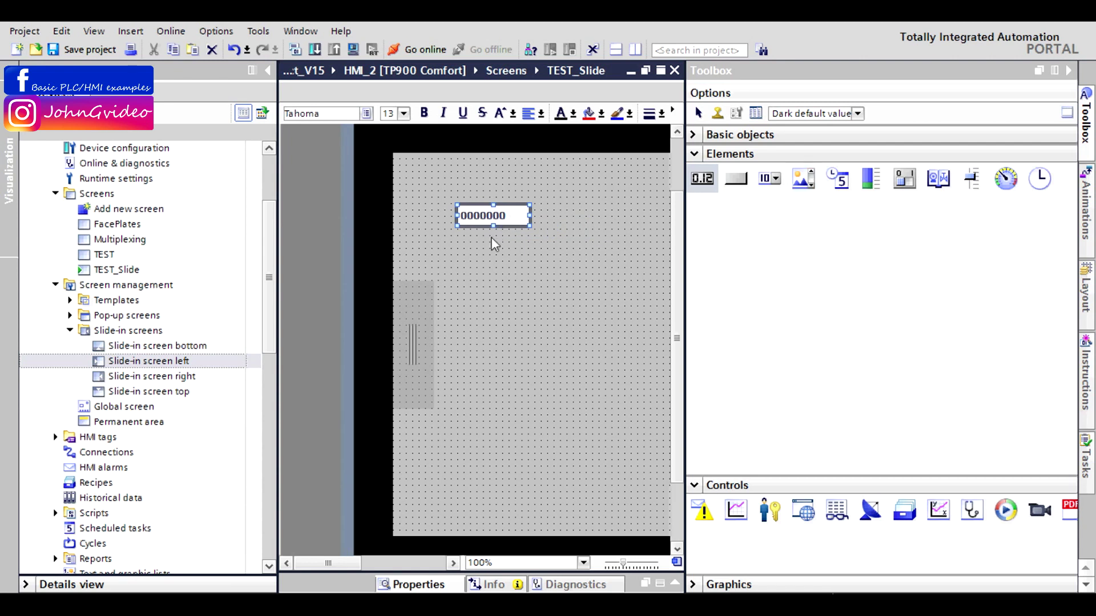
Step: Replace the I/O field on the TEST_Slide screen with a button in the upper-left area
key(Delete)
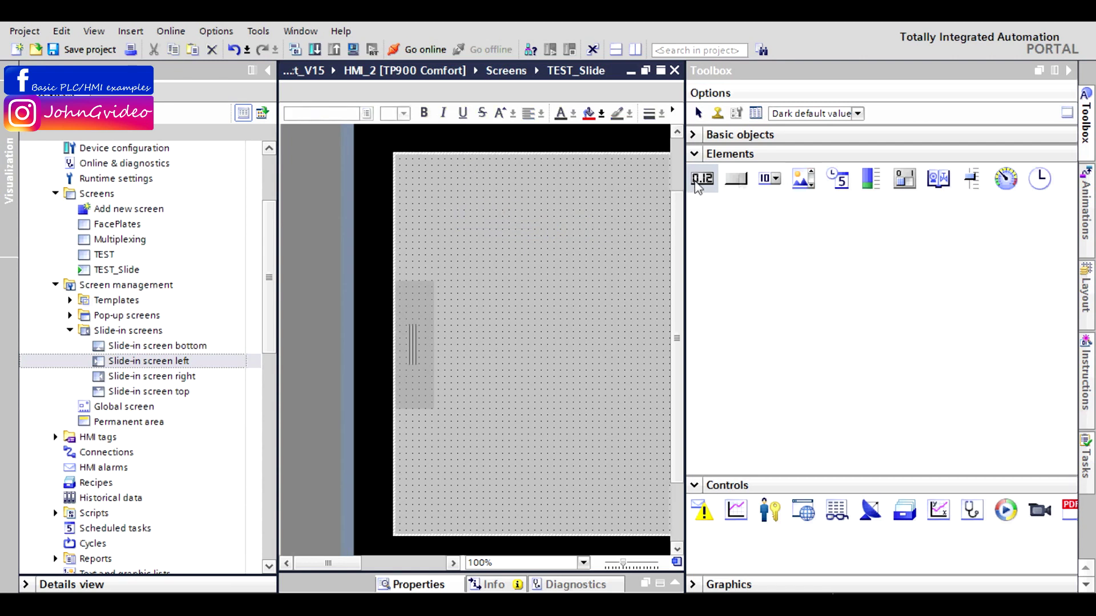
drag(743, 187, 502, 228)
click(1071, 73)
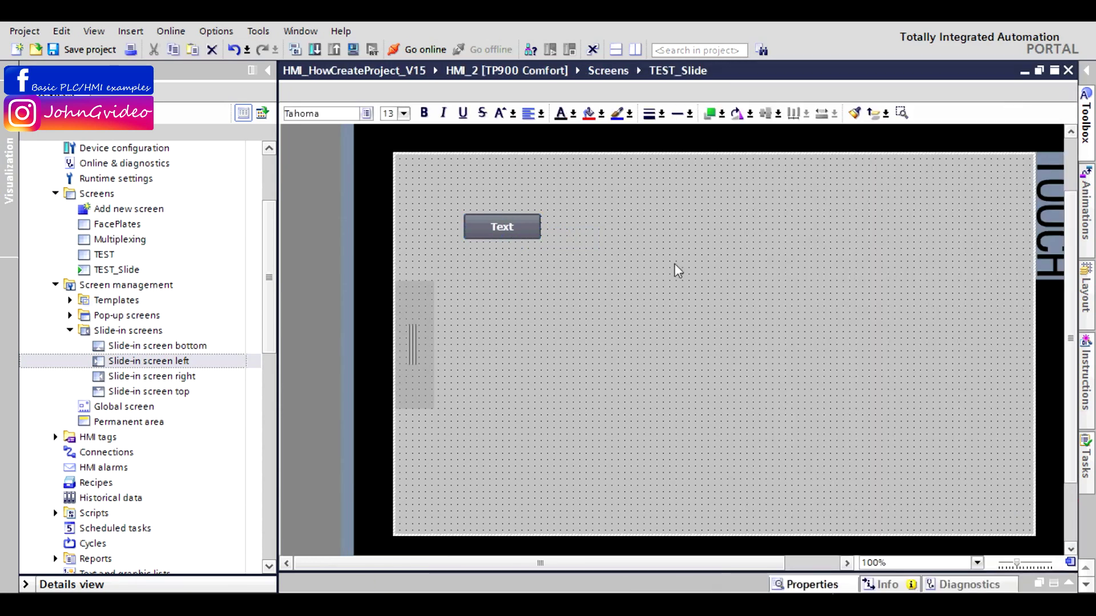
Step: Set the new button's width to 160 and stretch its height to about 59
right_click(508, 227)
click(563, 473)
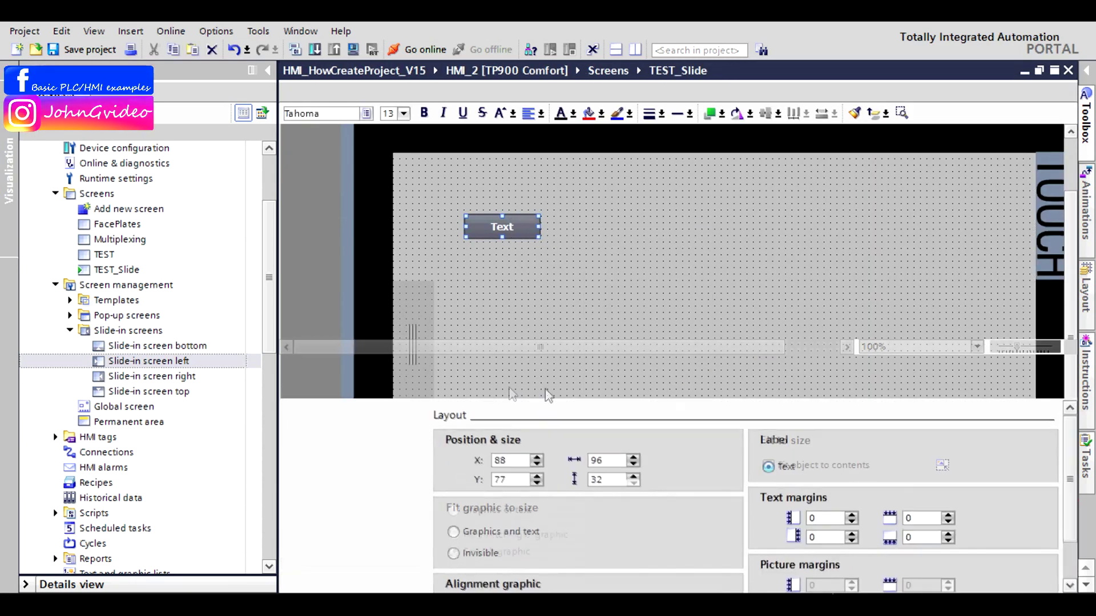
drag(614, 462, 564, 465)
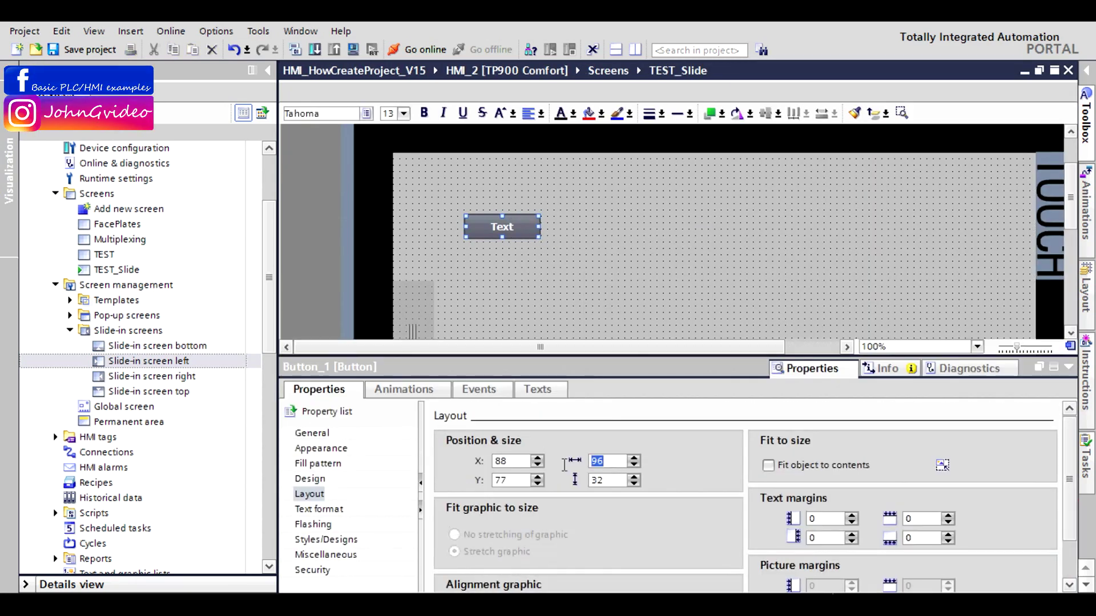
text(160)
key(Return)
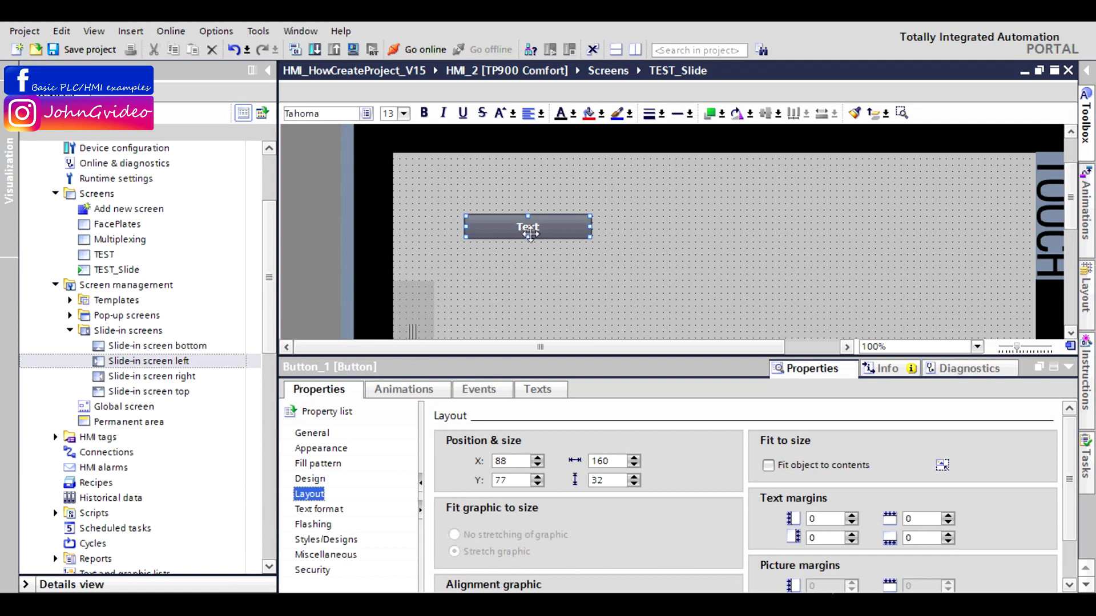
drag(529, 238, 529, 258)
Step: Position the button in the screen's upper-left corner at X 0, Y 0
drag(520, 458, 484, 468)
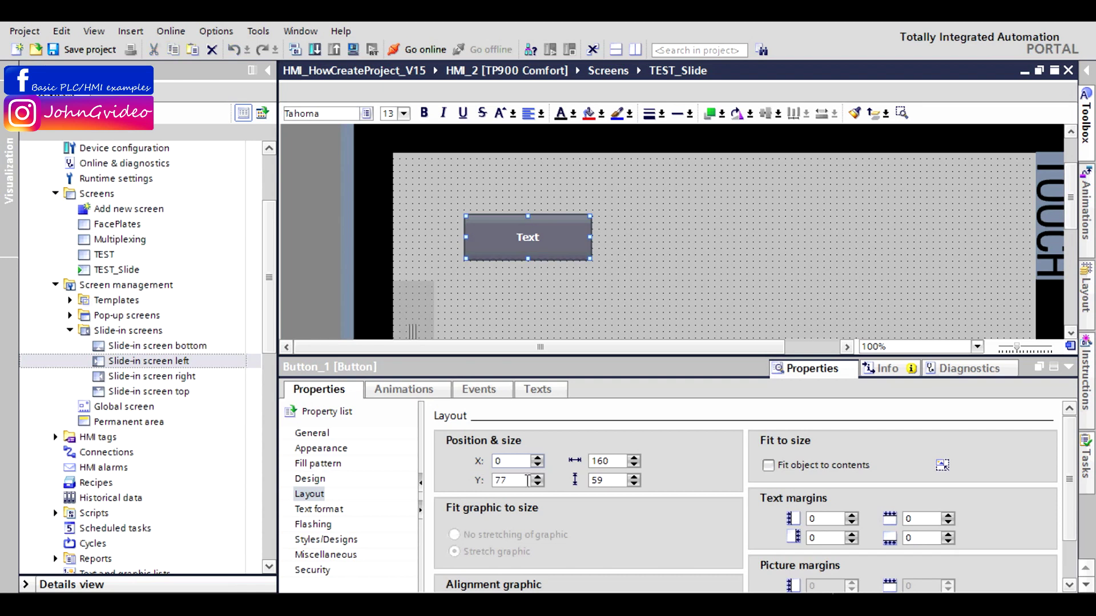
drag(528, 480, 448, 476)
text(0)
key(Return)
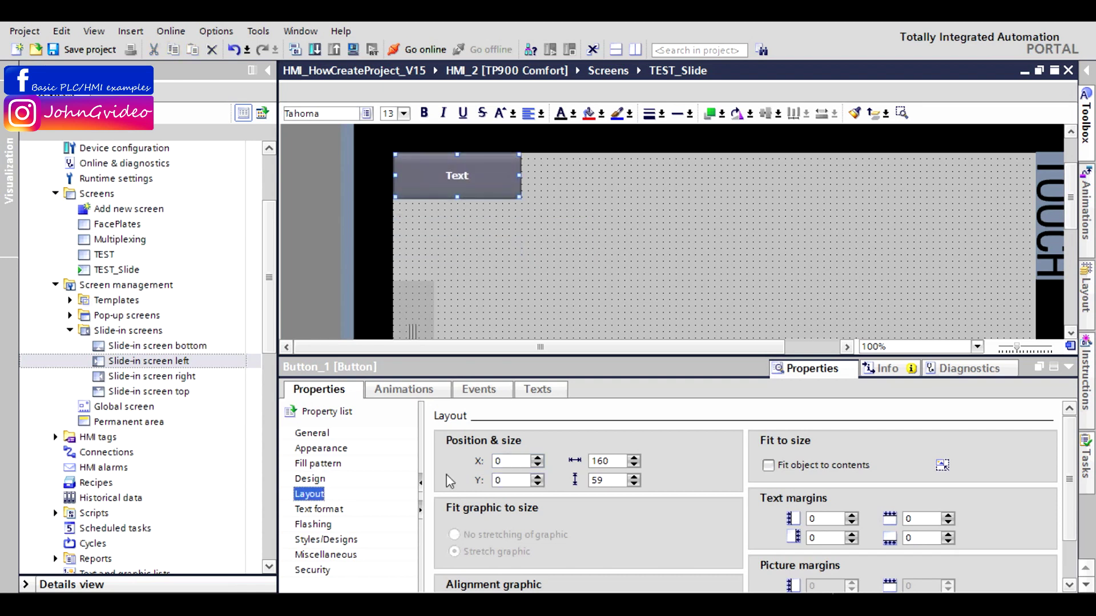
Step: Label the button "Menu" and set its font size to 30 px
click(451, 175)
double_click(455, 175)
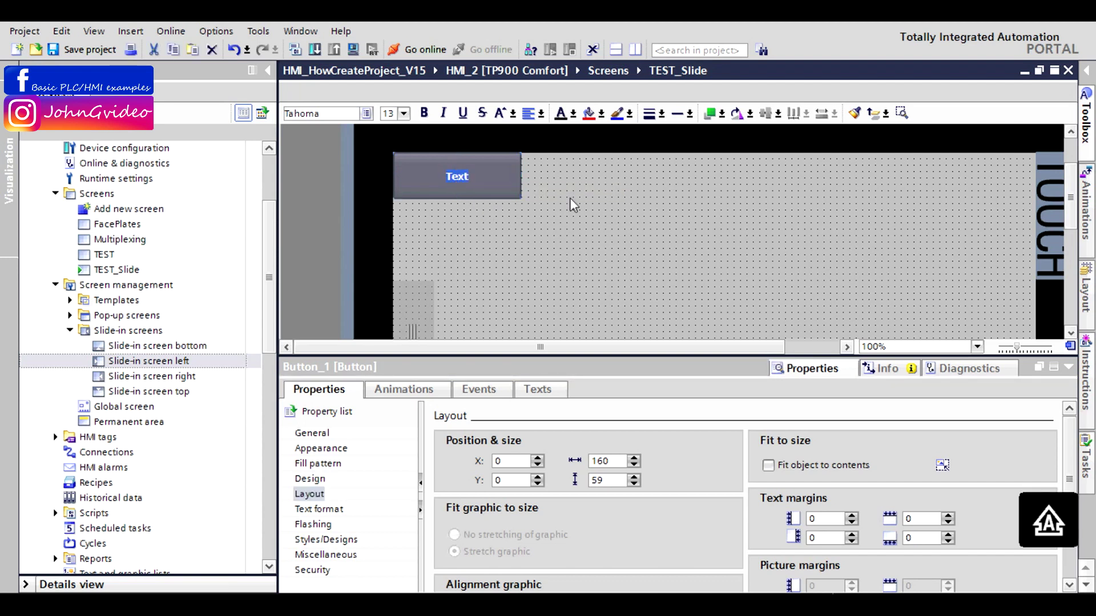
text(Menu)
click(340, 508)
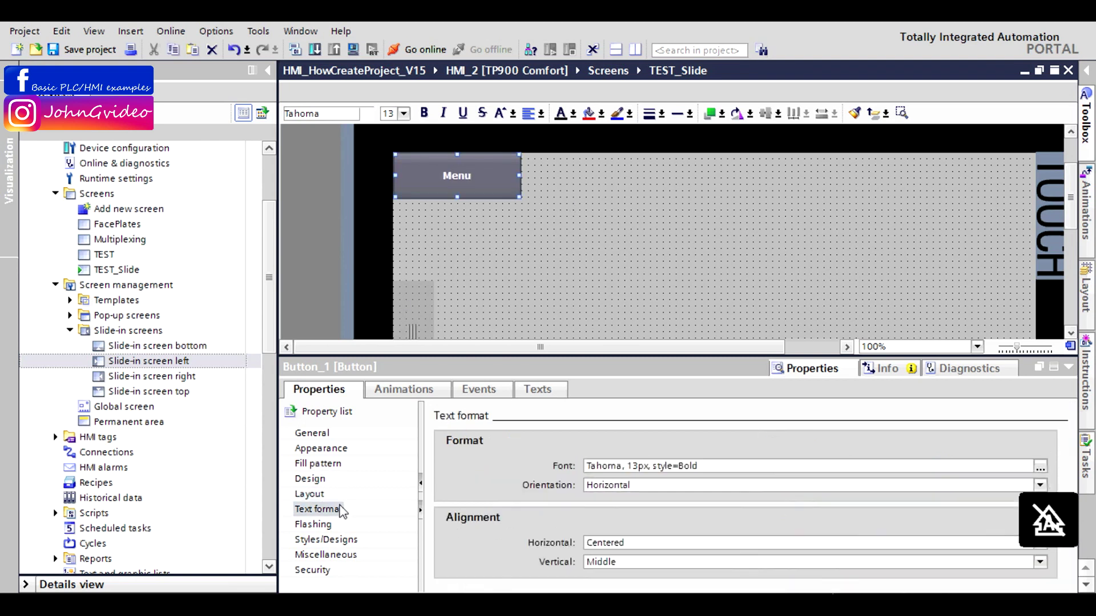
double_click(633, 466)
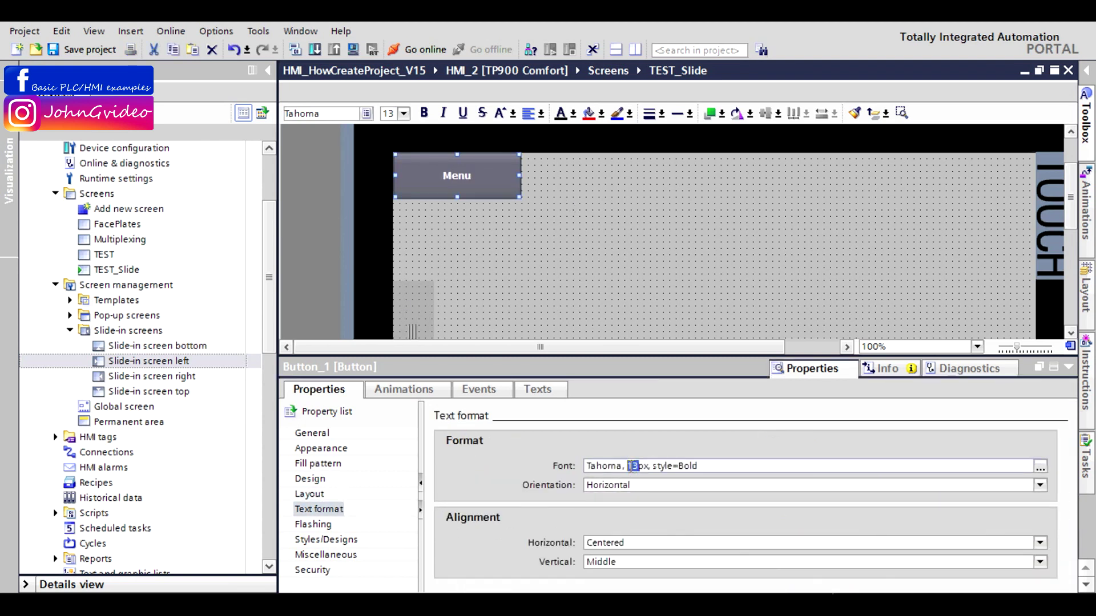
text(30)
key(Return)
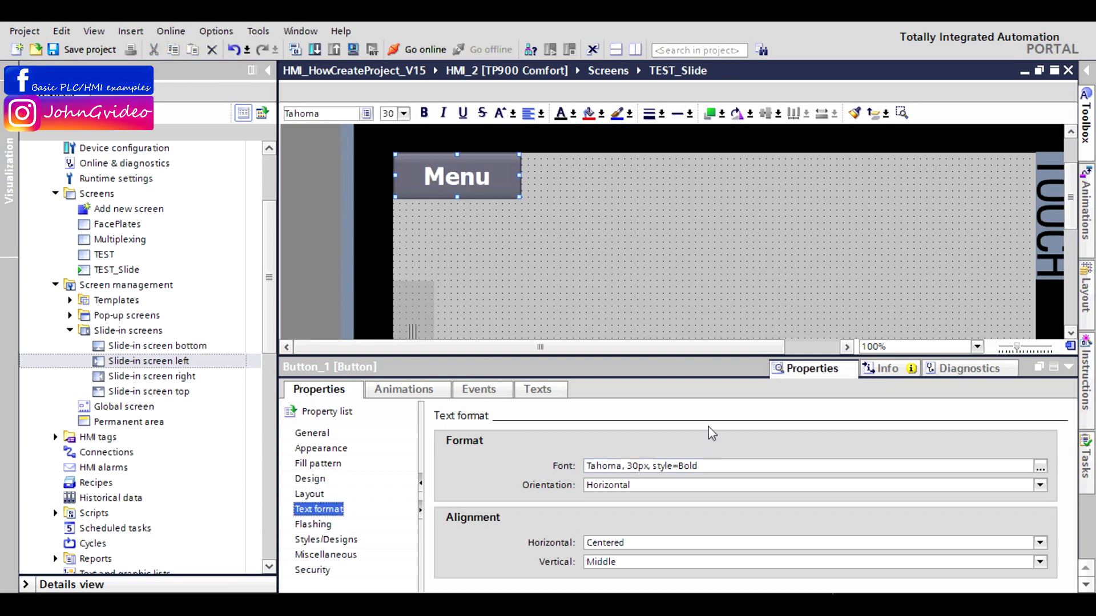
Step: Add the ShowSlideInScreen function to the Release event of the Menu button on TEST_Slide
click(1070, 370)
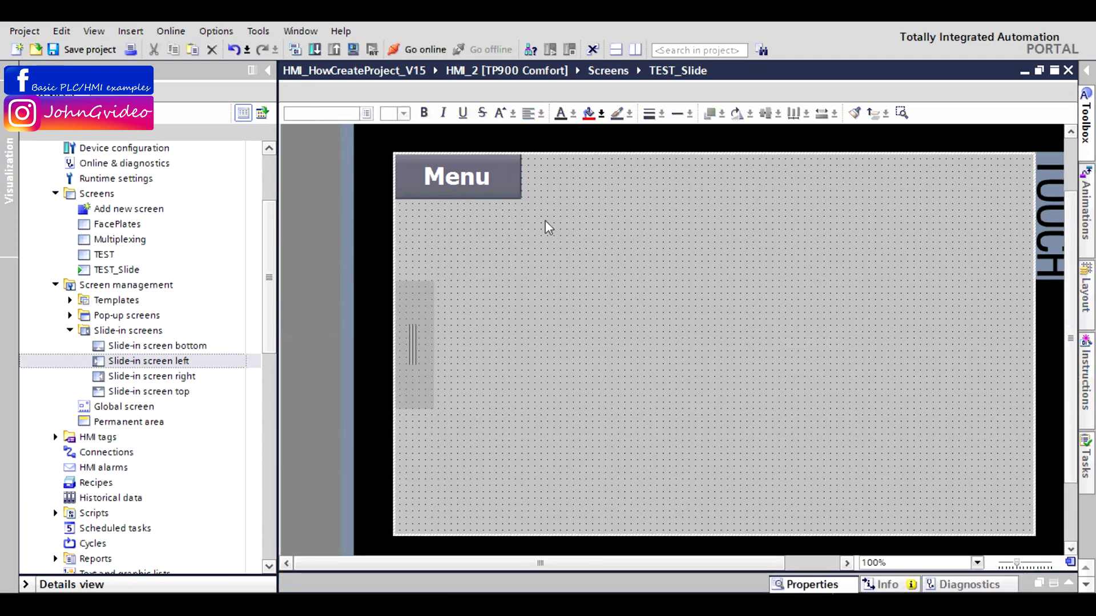
right_click(483, 177)
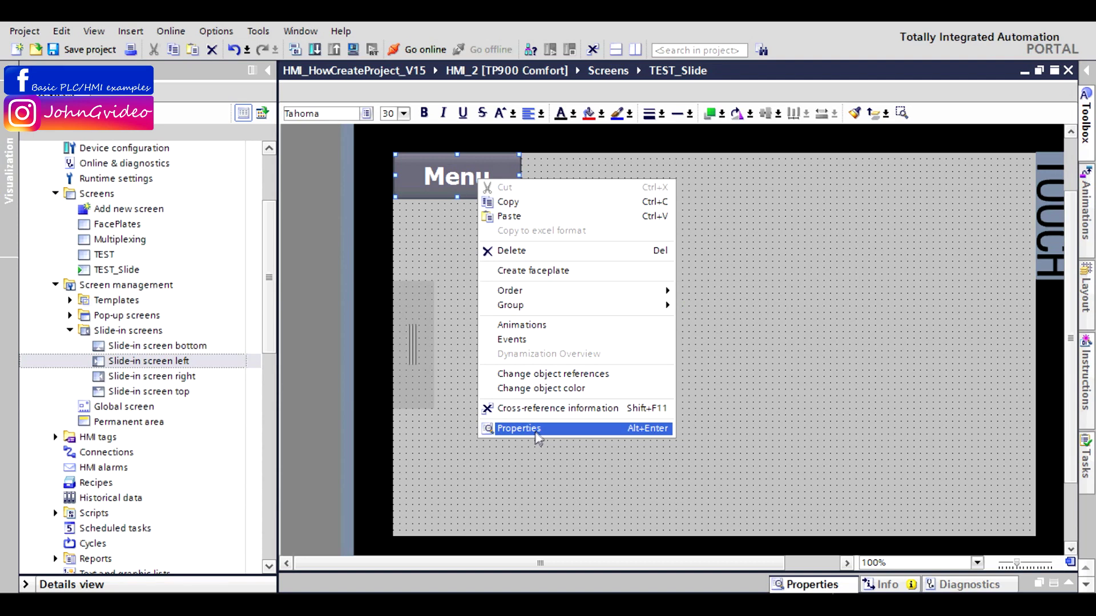
click(537, 425)
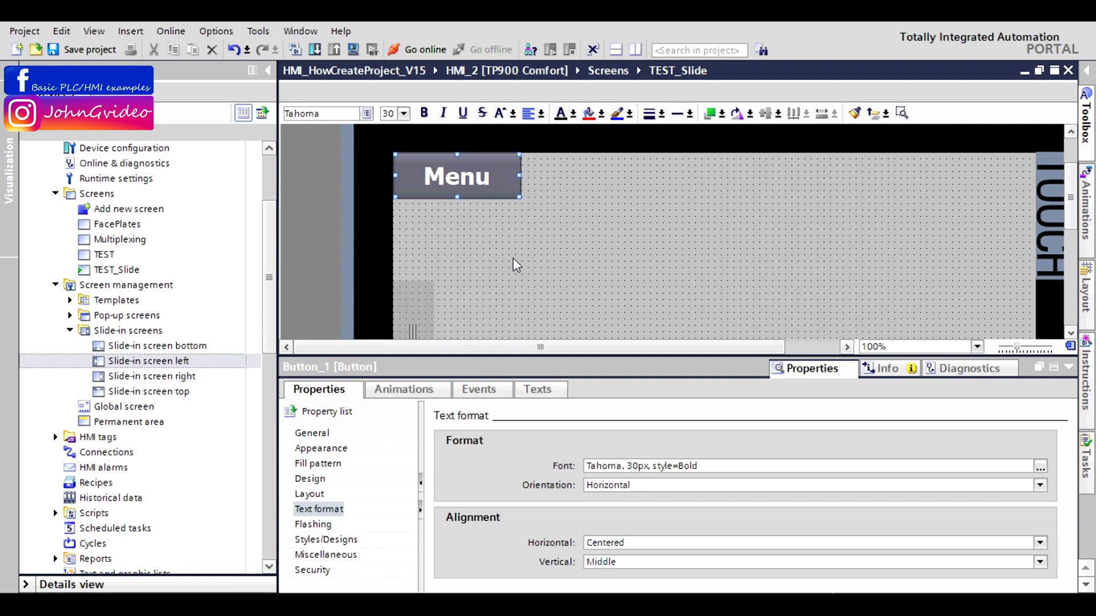
click(480, 388)
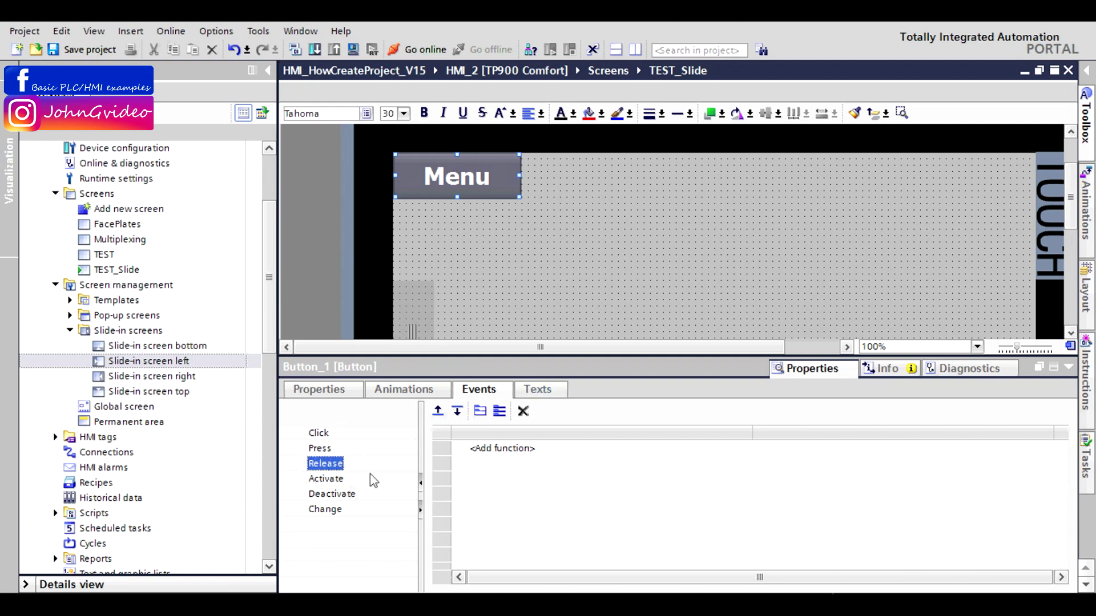
click(494, 449)
text(show)
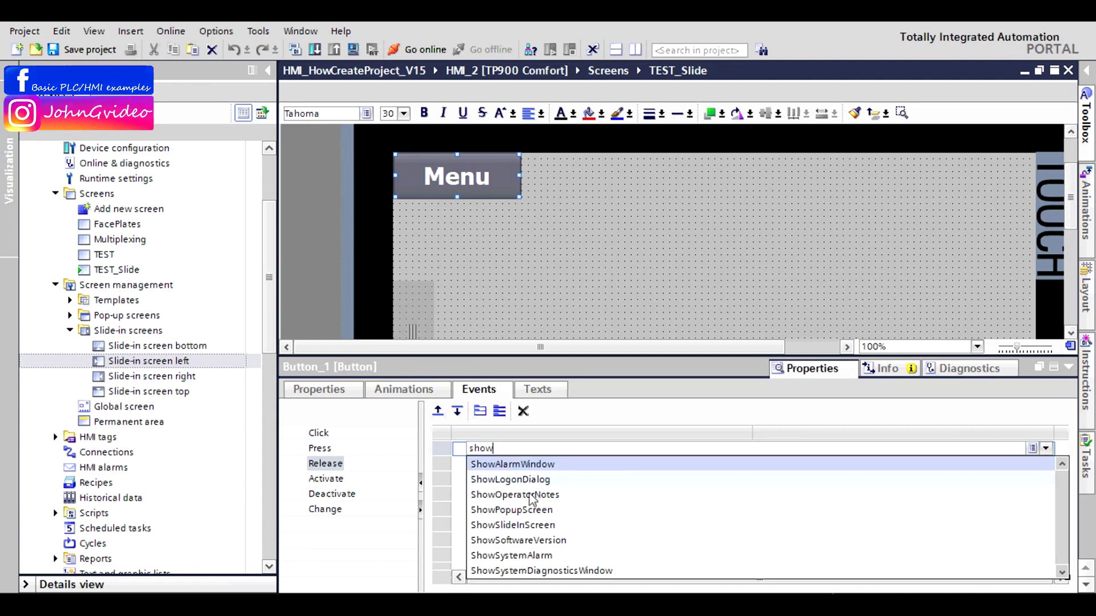
click(508, 525)
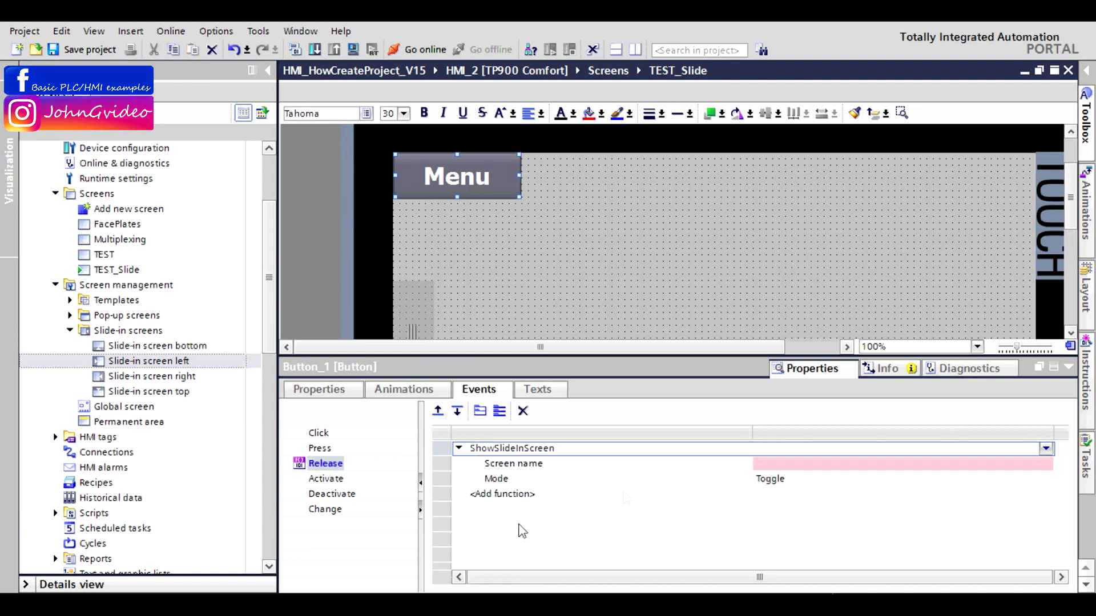
Step: Set the function's screen name to "Slide-in screen left" and its mode to On
click(791, 463)
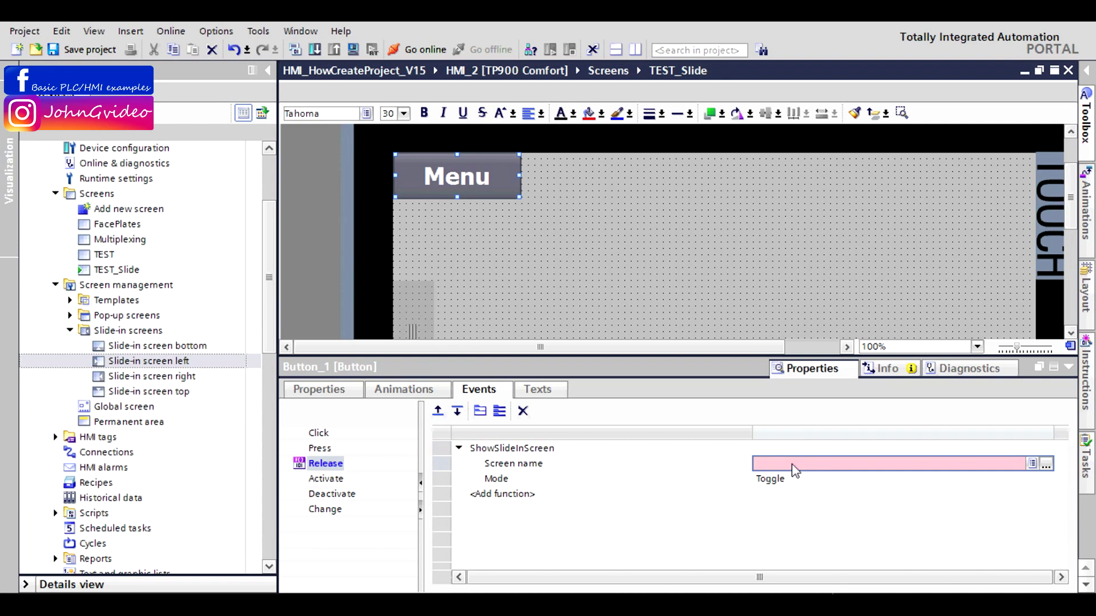
click(1032, 463)
click(824, 495)
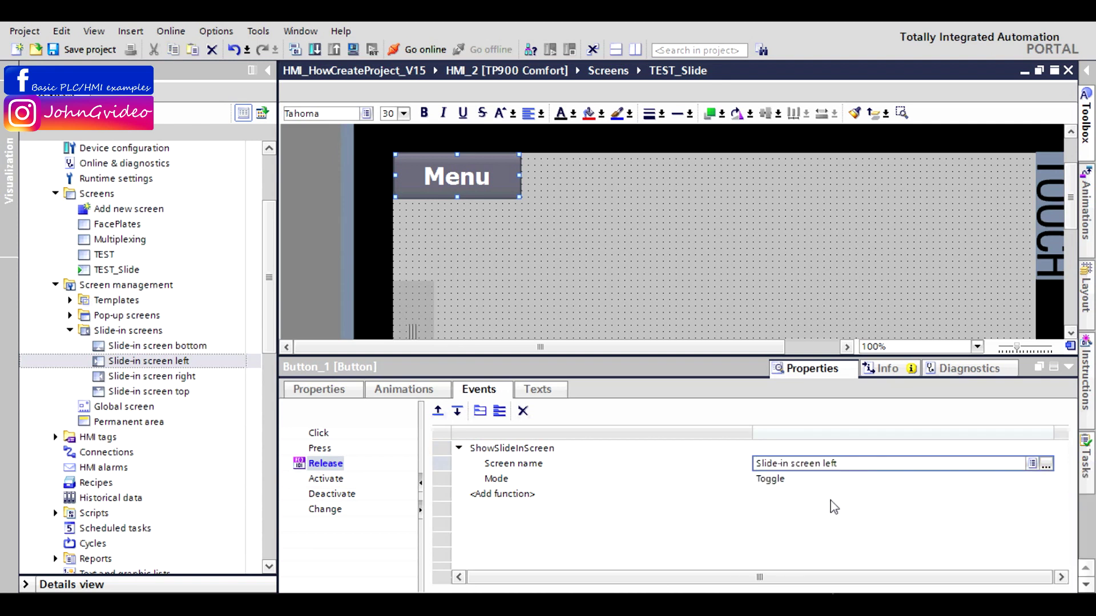
click(823, 495)
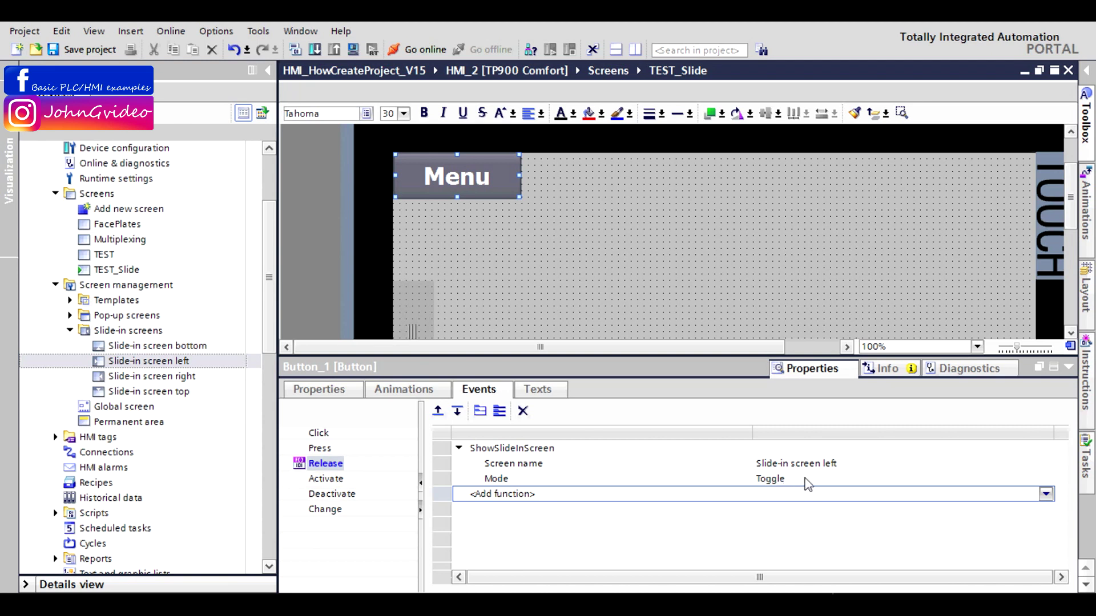
click(775, 483)
text(On)
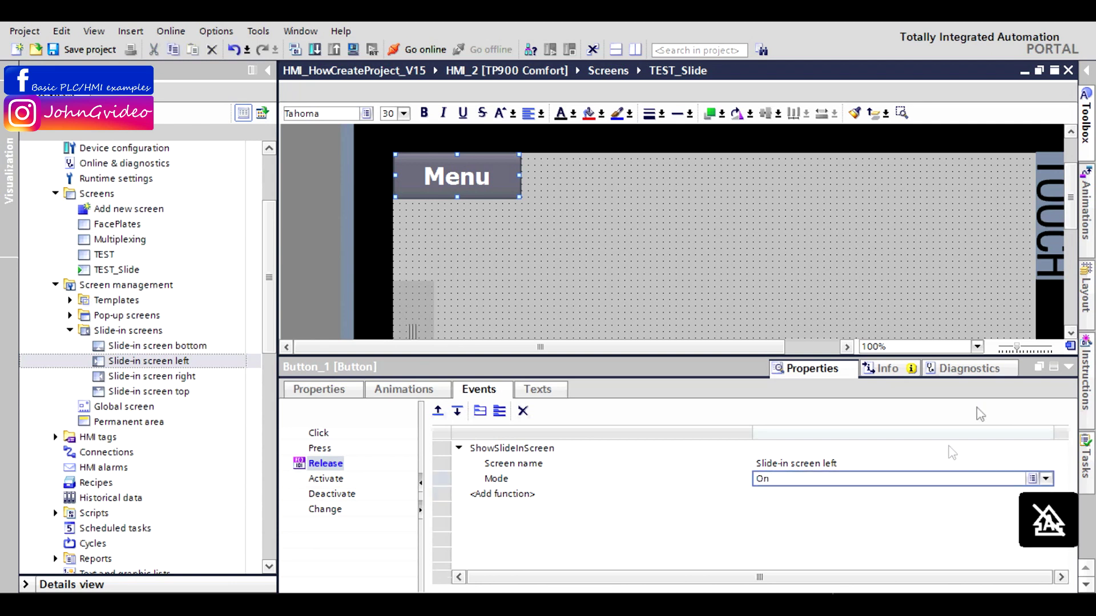
click(1069, 371)
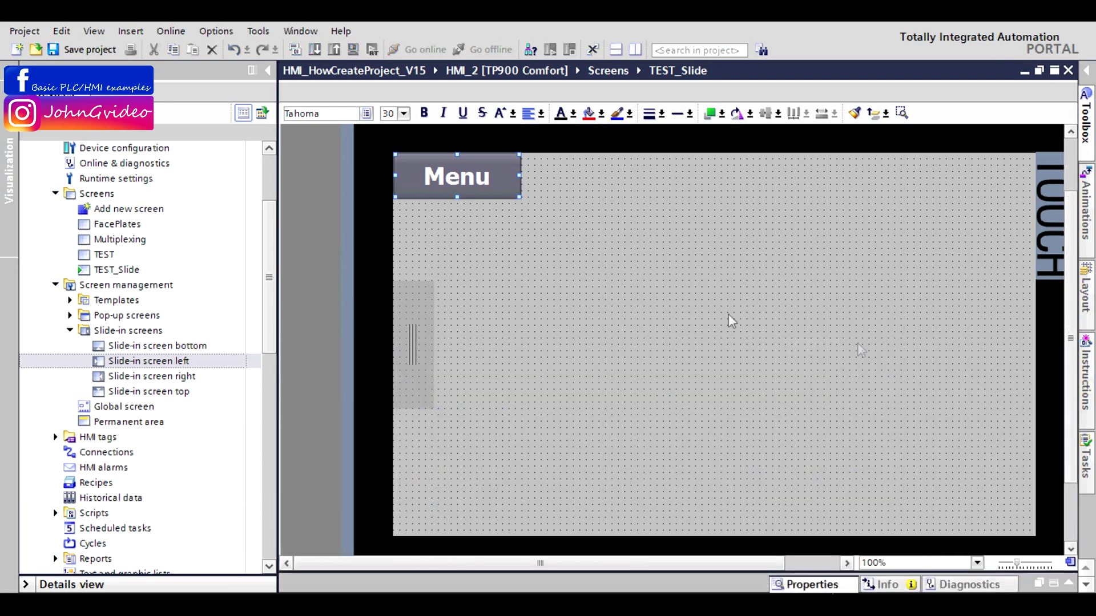
Step: Copy the Menu button from TEST_Slide and paste it into Slide-in screen left
right_click(459, 172)
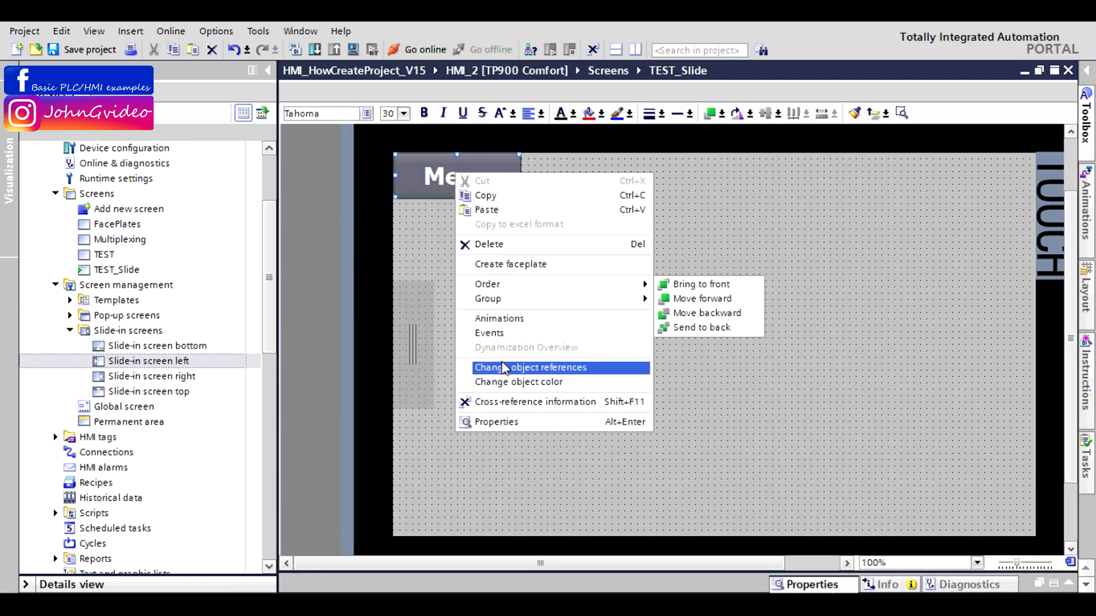
click(487, 196)
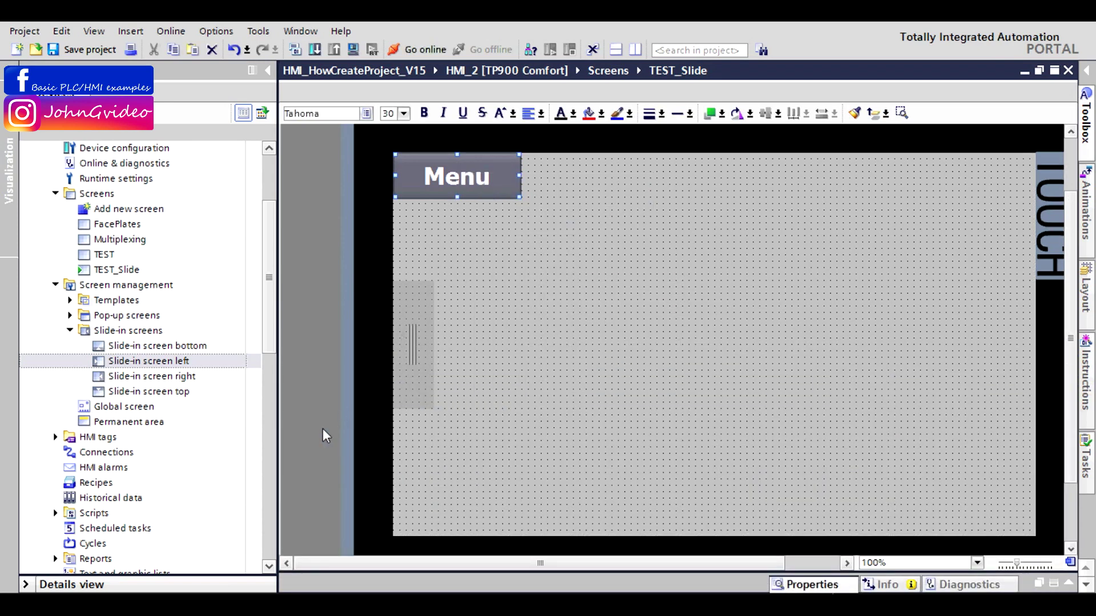
click(146, 364)
double_click(147, 365)
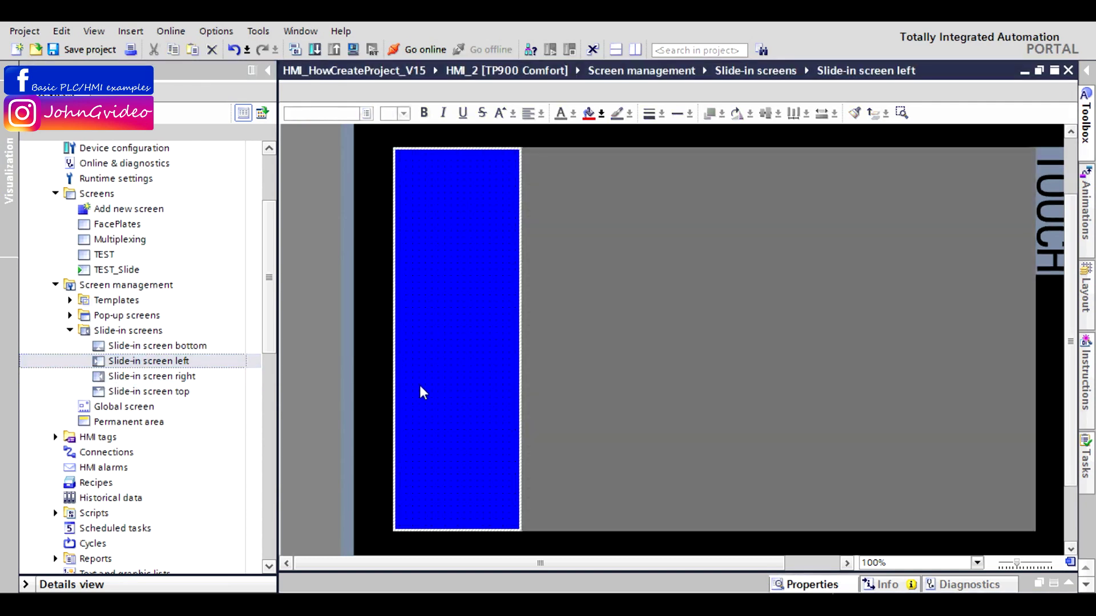
right_click(474, 202)
click(498, 218)
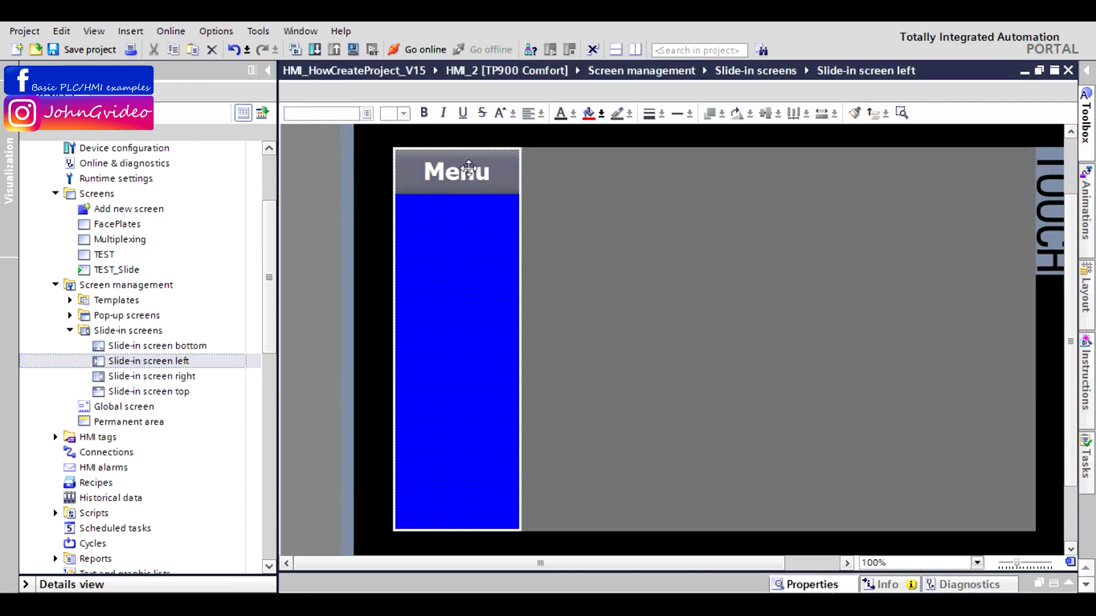
Step: Set the ShowSlideInScreen mode to Off for the pasted Menu button's Release event
click(805, 585)
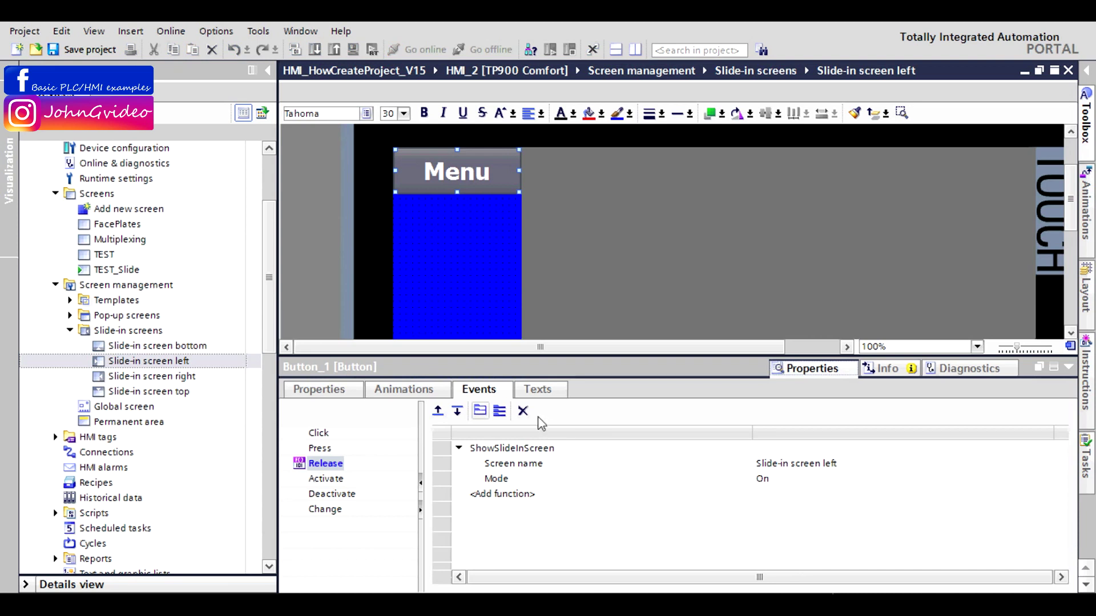
click(774, 481)
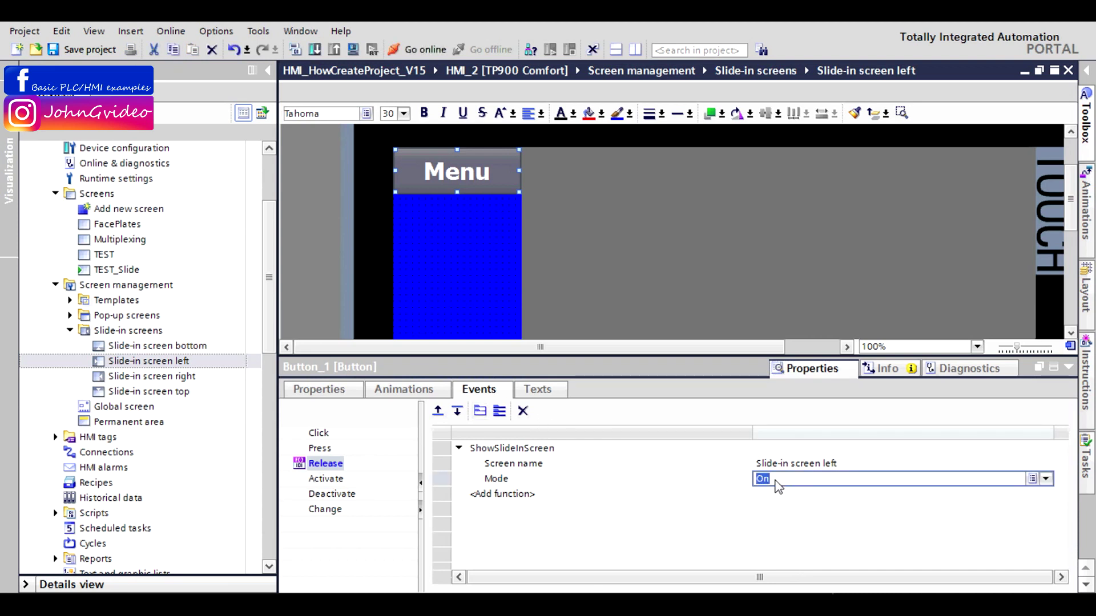
text(O)
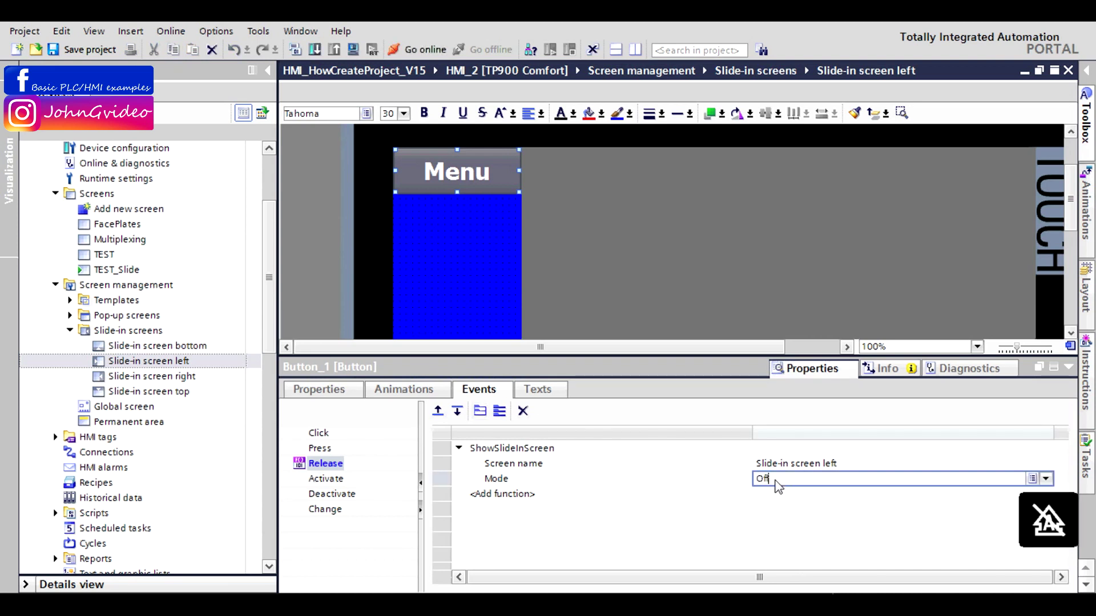
key(Return)
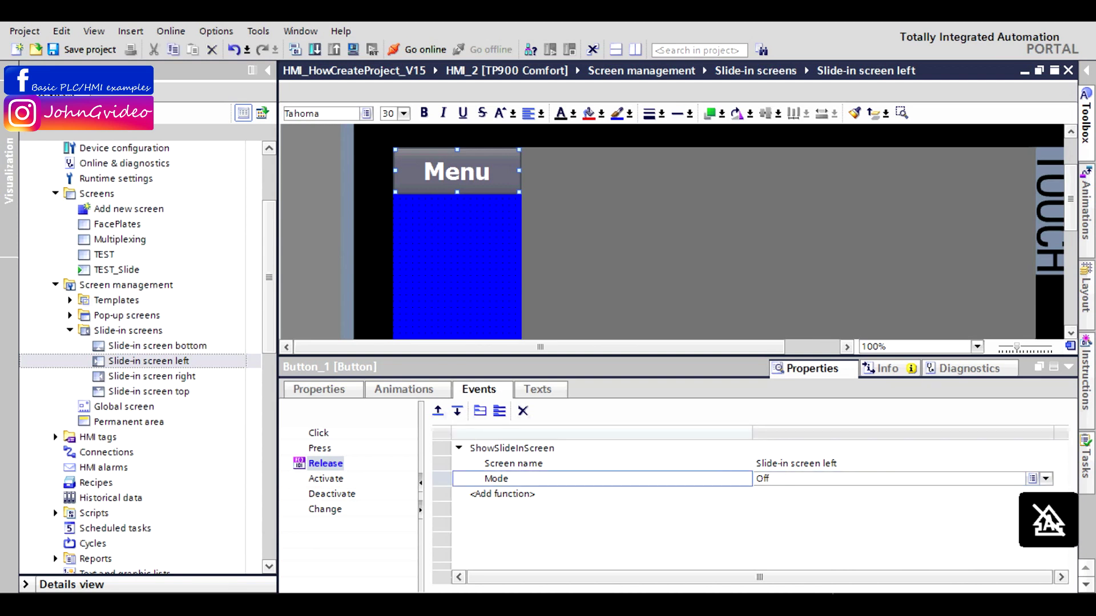
click(1068, 366)
click(452, 313)
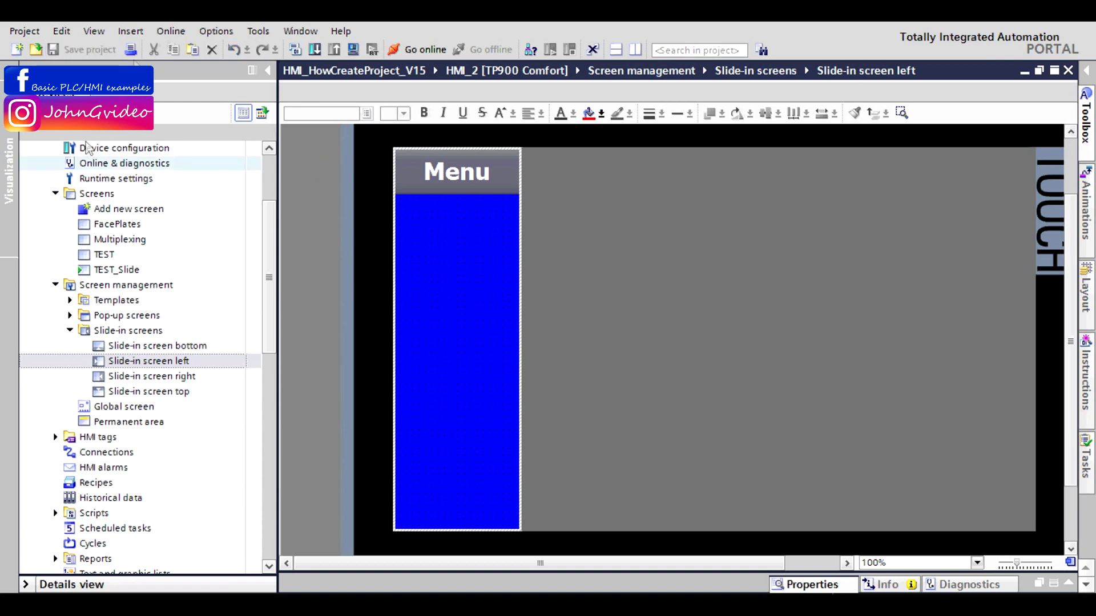
Step: Simulate the HMI, test opening and closing the left slide-in screen with the Menu buttons, and end the simulation
click(353, 50)
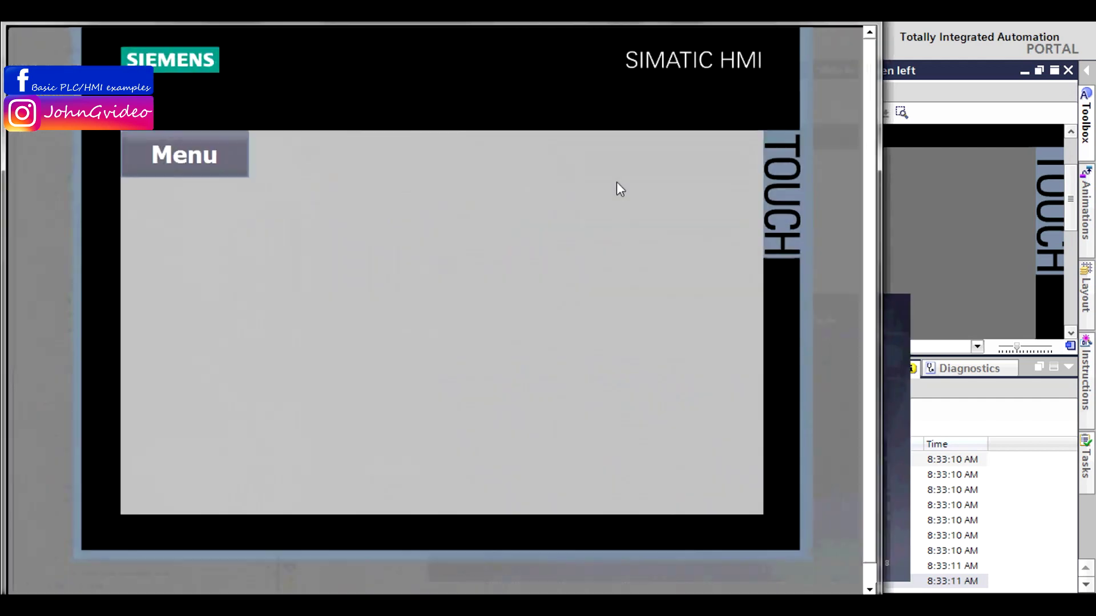
click(192, 154)
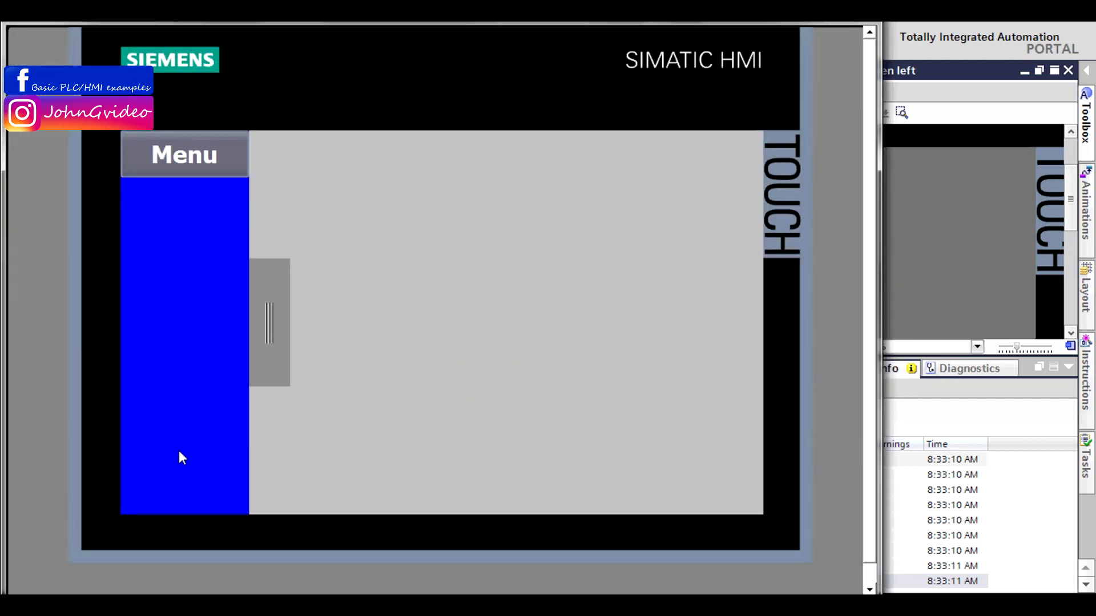
click(200, 154)
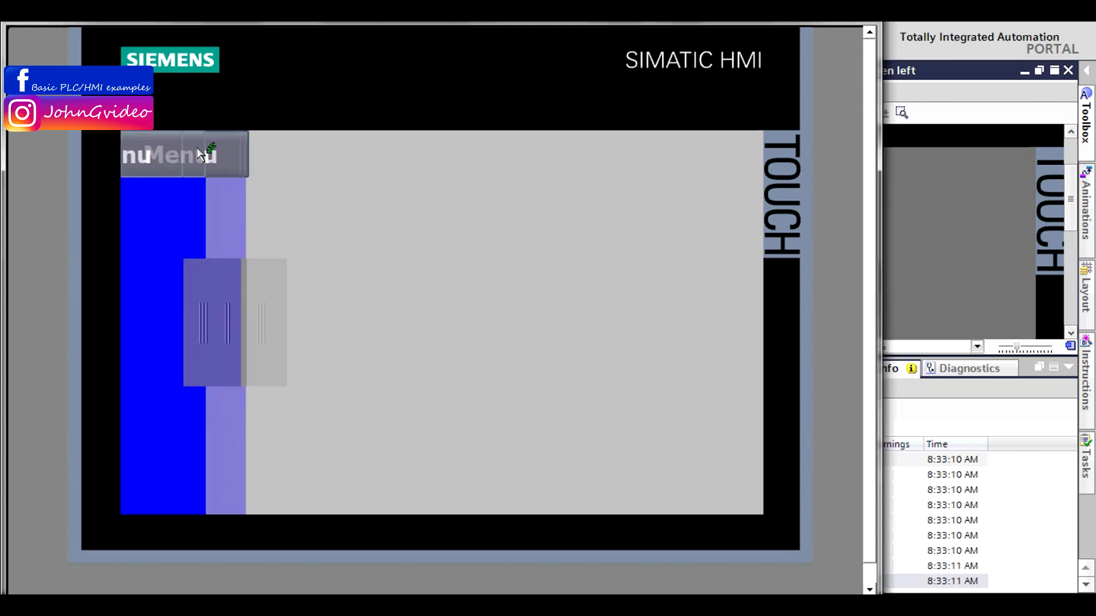
key(alt+F4)
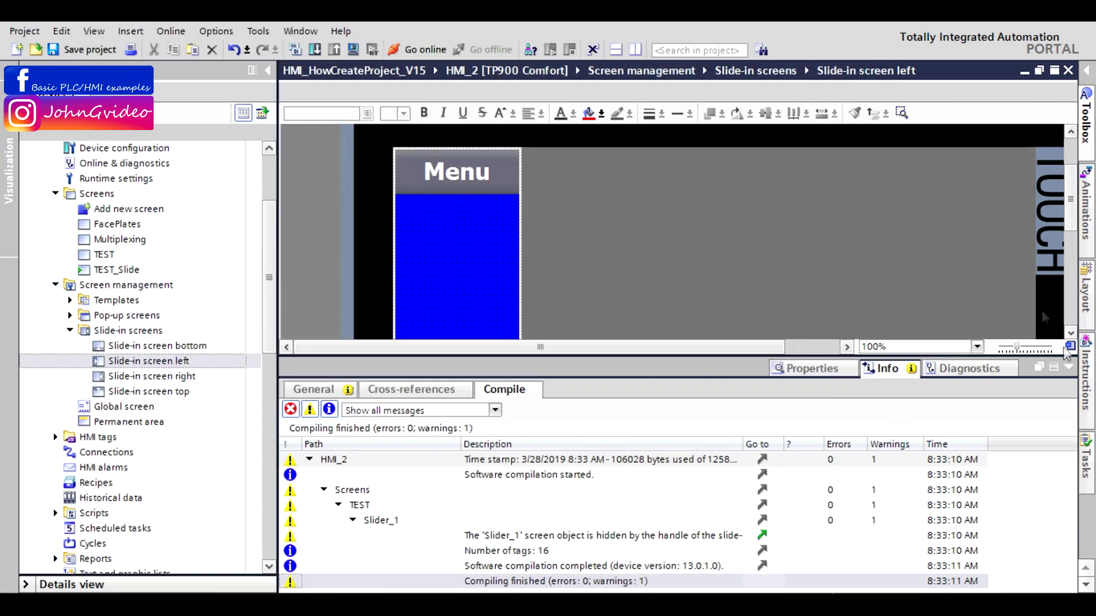
click(1070, 368)
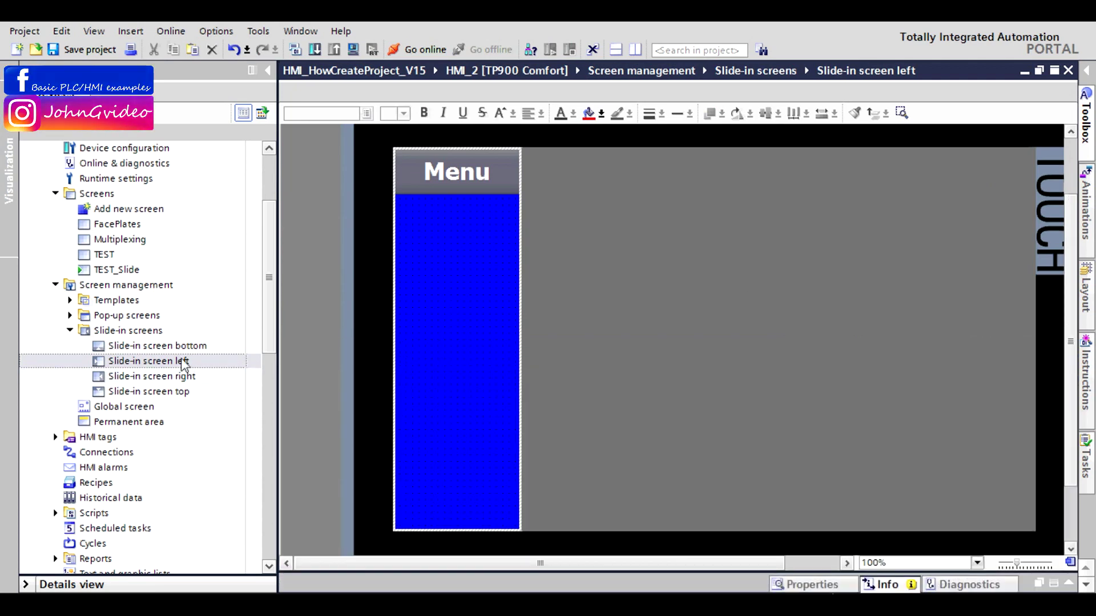
Step: Set the handle visibility of Slide-in screen left to "Never show handle" and close that screen's editor
right_click(110, 362)
click(194, 538)
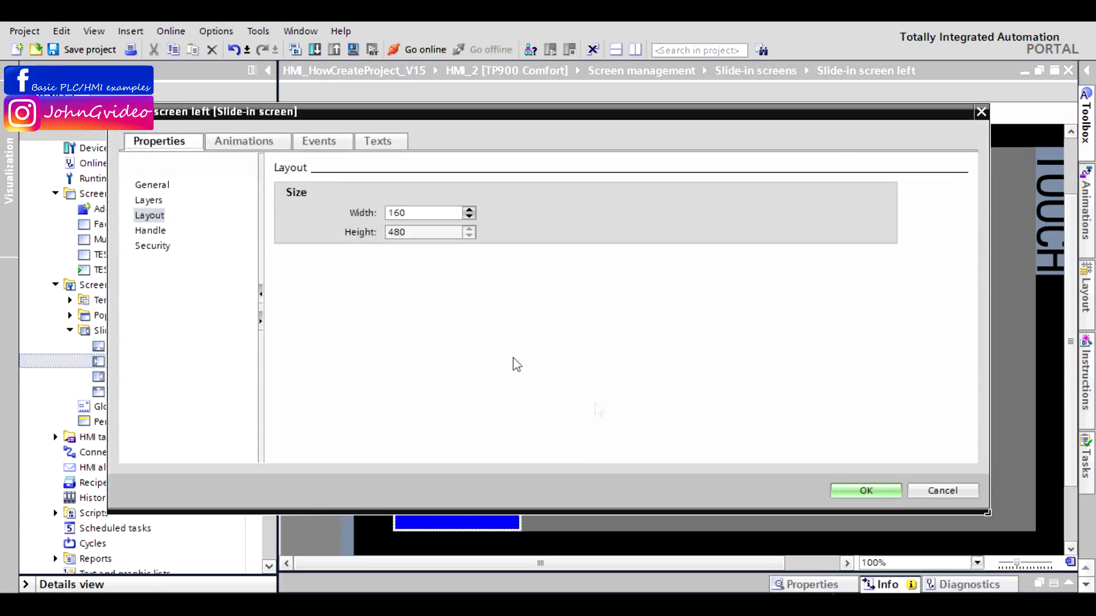
click(154, 231)
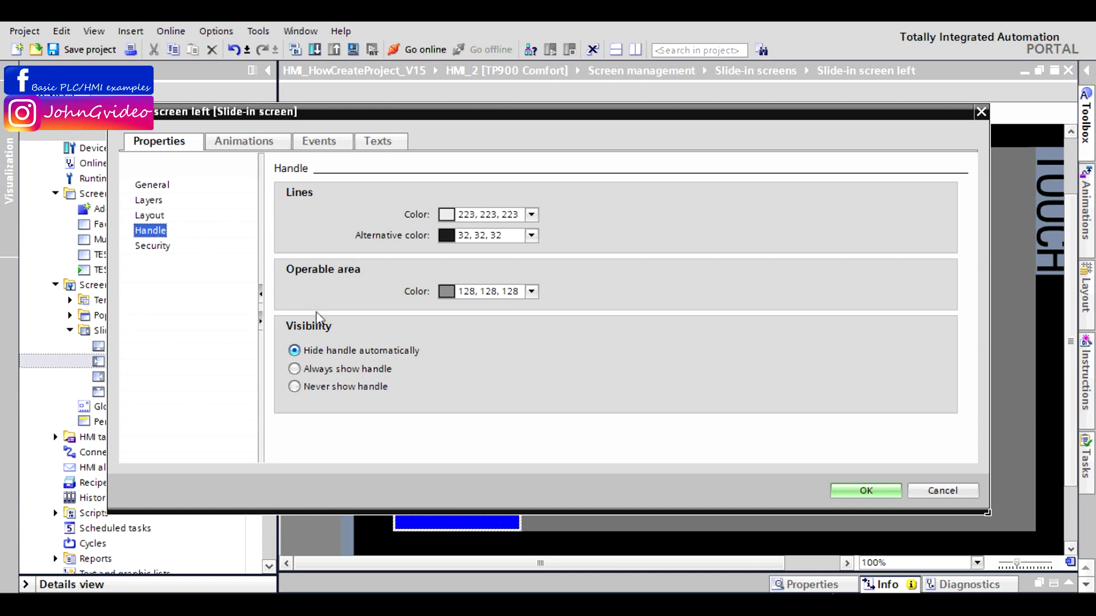
click(295, 387)
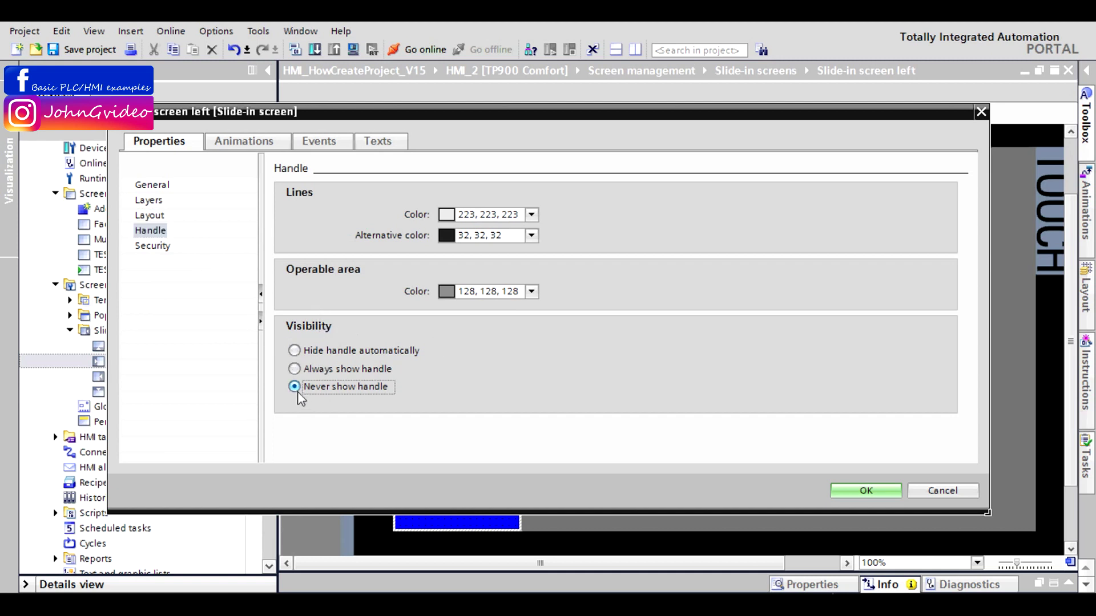
click(855, 492)
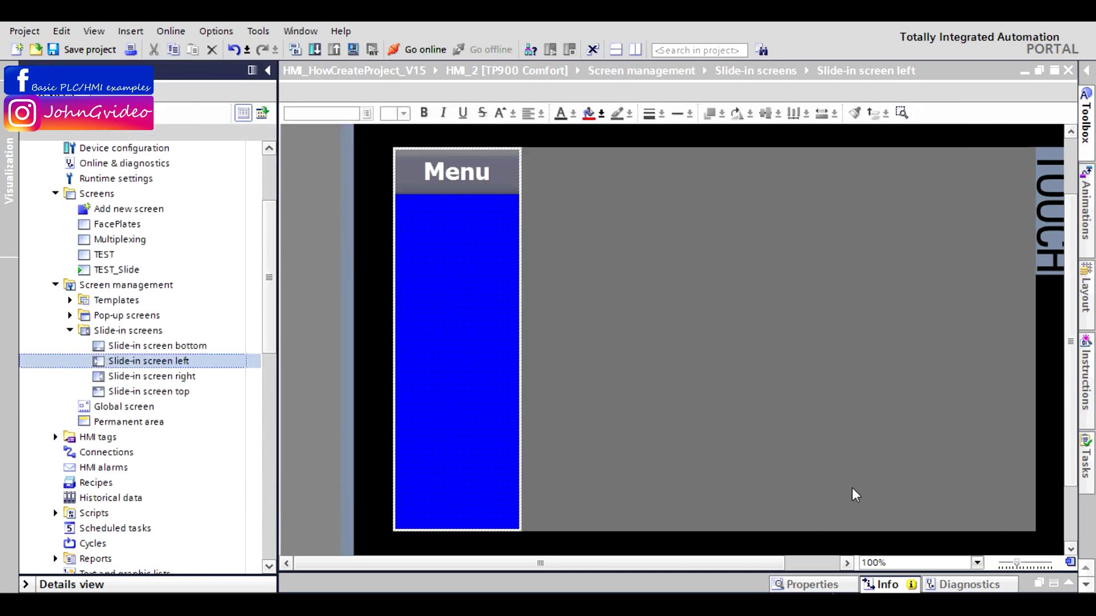
click(1069, 71)
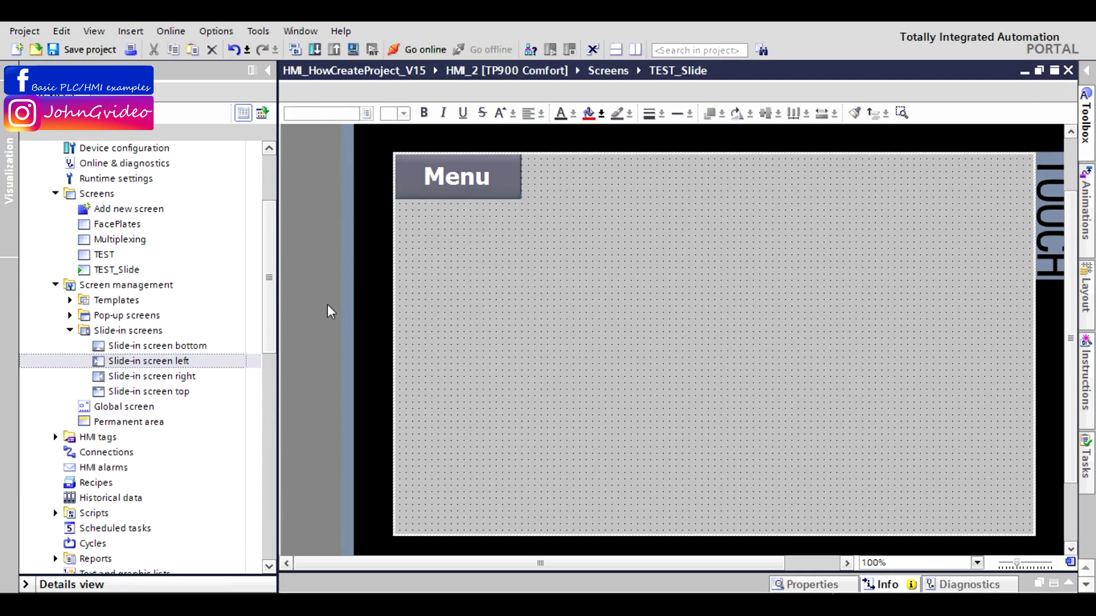
Step: Add three new screens to the Screens folder of HMI_2
double_click(108, 208)
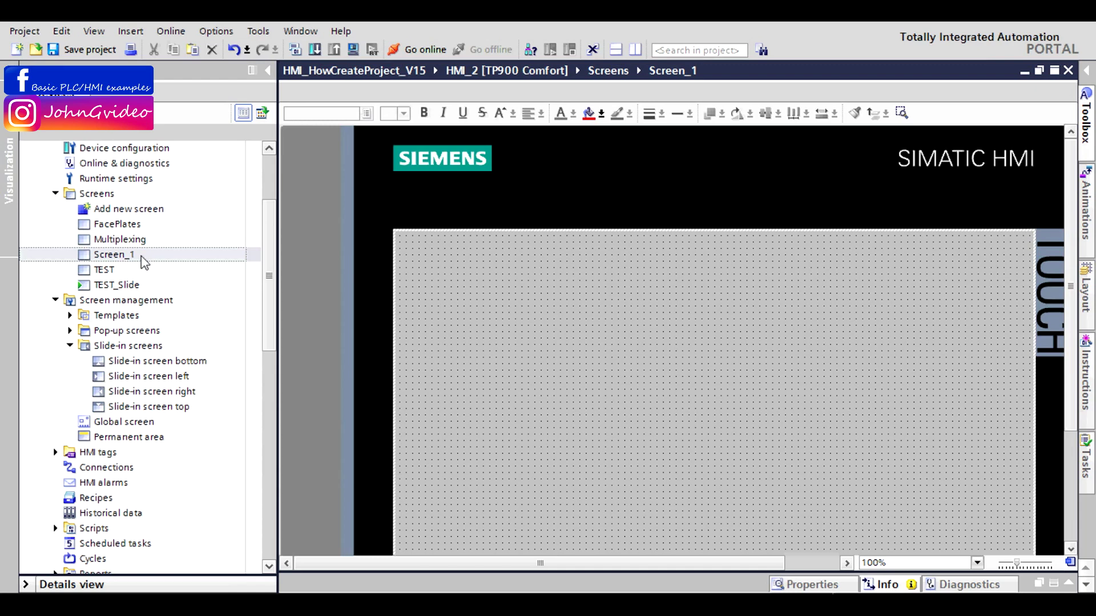
double_click(112, 210)
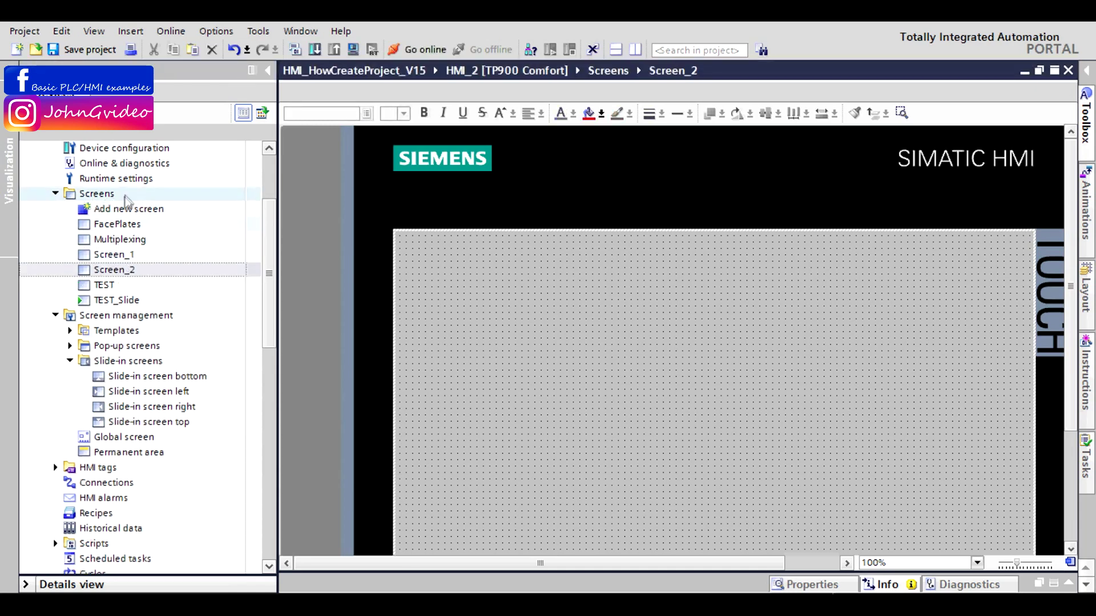
double_click(122, 209)
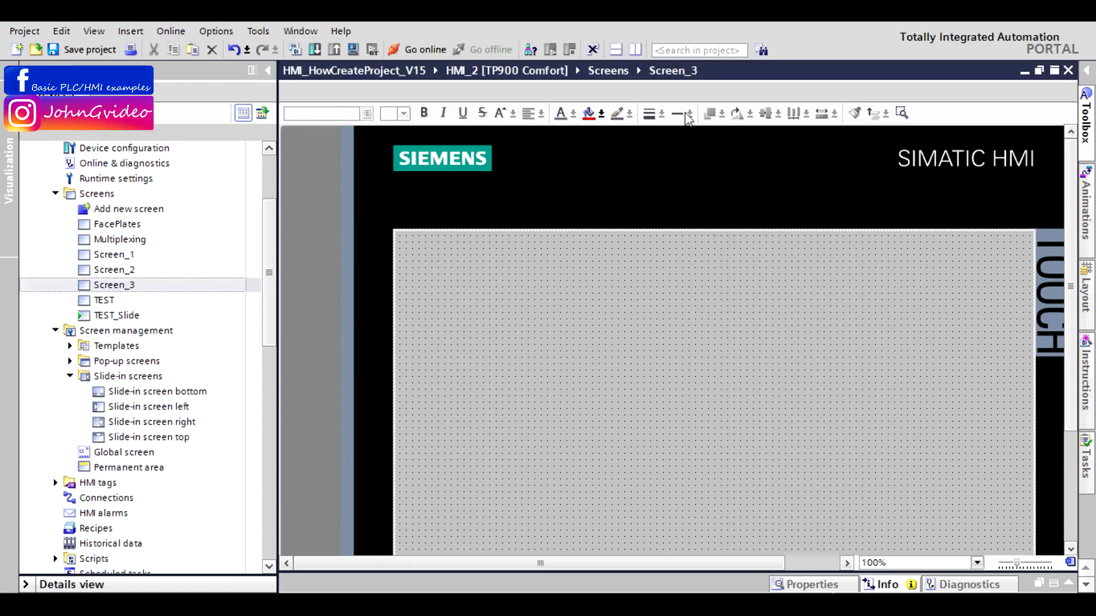
Step: Add a text field reading "This is TEST_Slide Screen" to the TEST_Slide screen
click(371, 565)
click(279, 524)
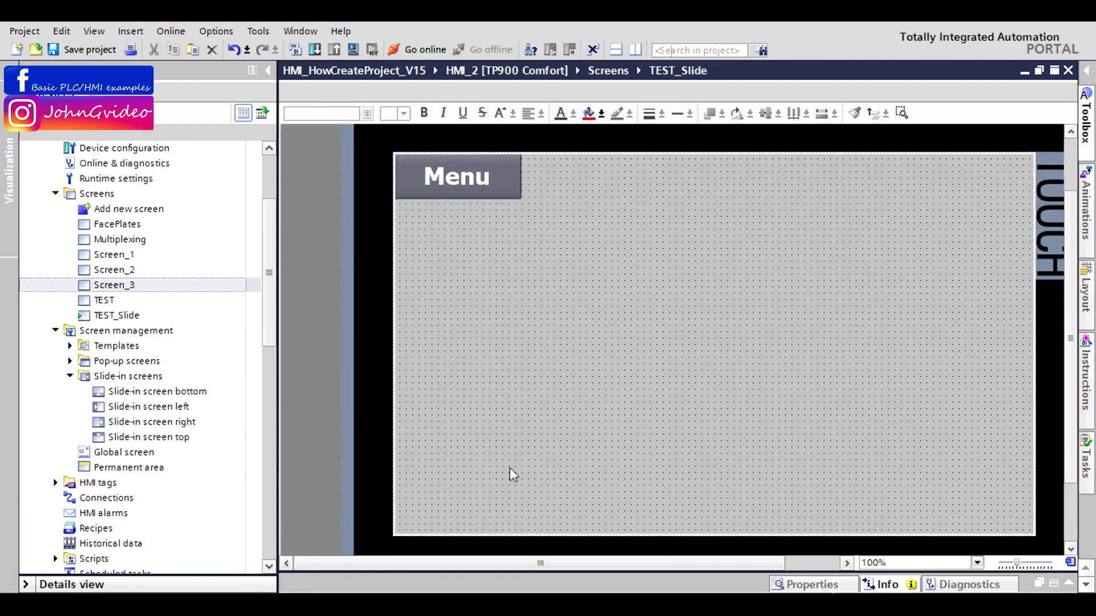
click(1086, 92)
click(736, 154)
click(740, 135)
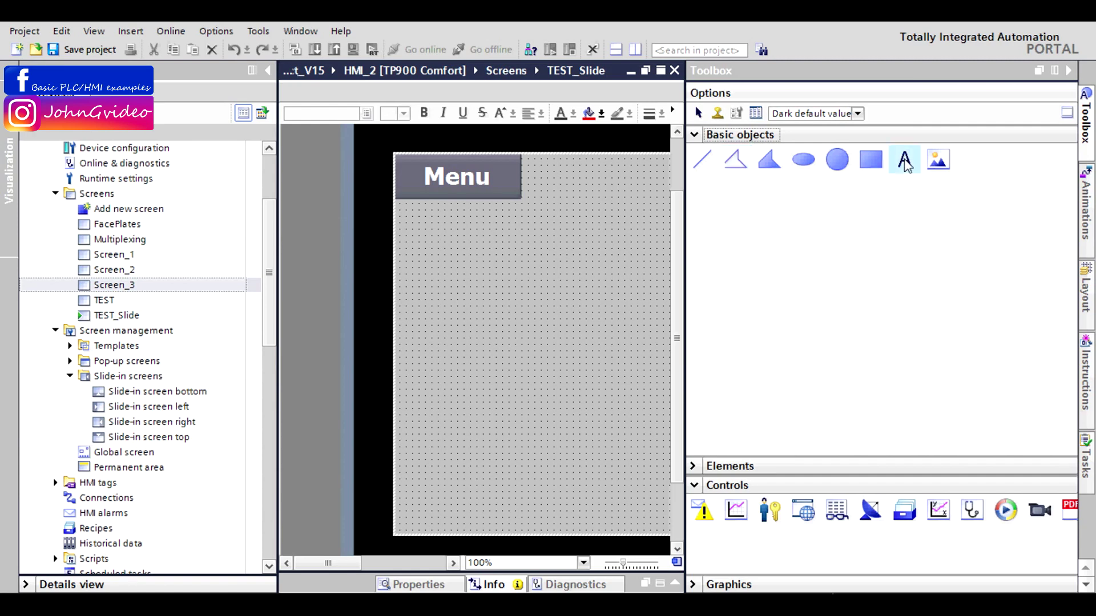
drag(904, 163, 633, 234)
click(1043, 69)
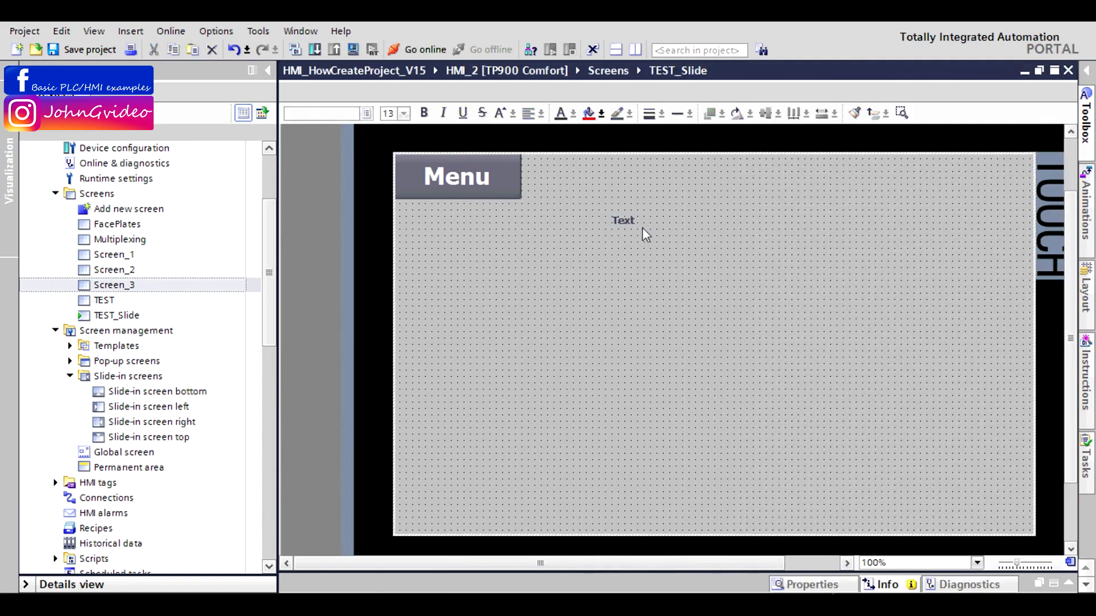
text(This is TEST)
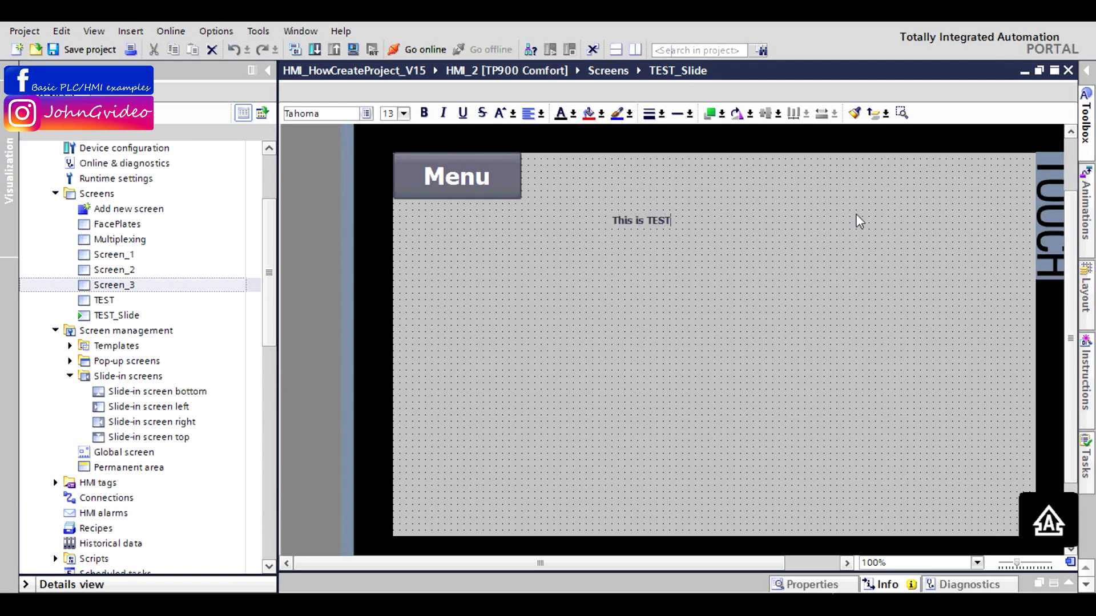
text(_Slide Screen)
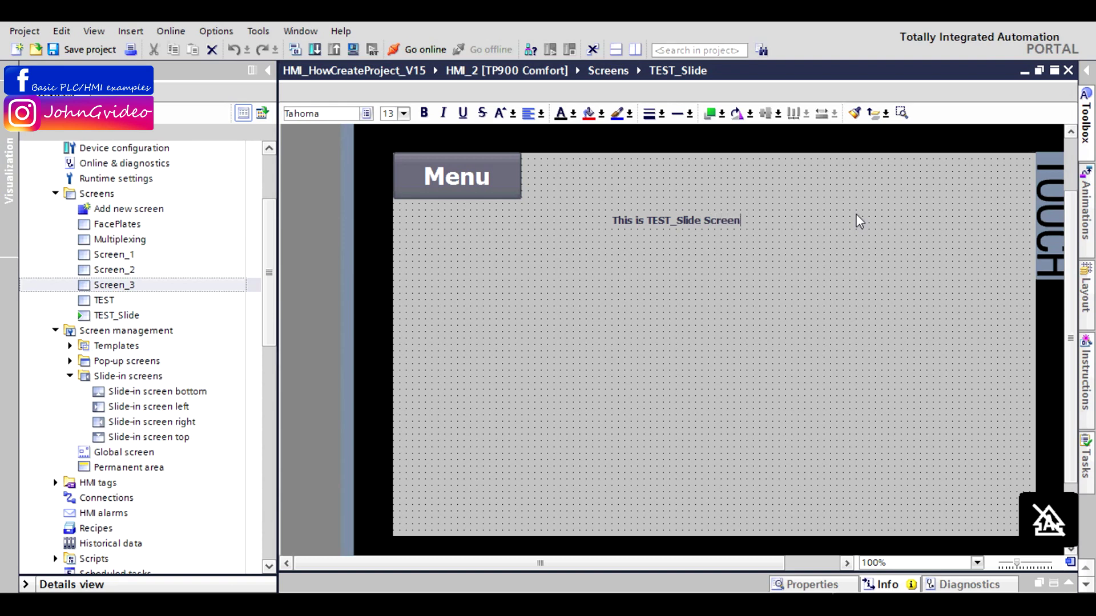
Step: Centre the text field's text horizontally, set its font size to 40 px, and move the field beside the Menu button
right_click(693, 217)
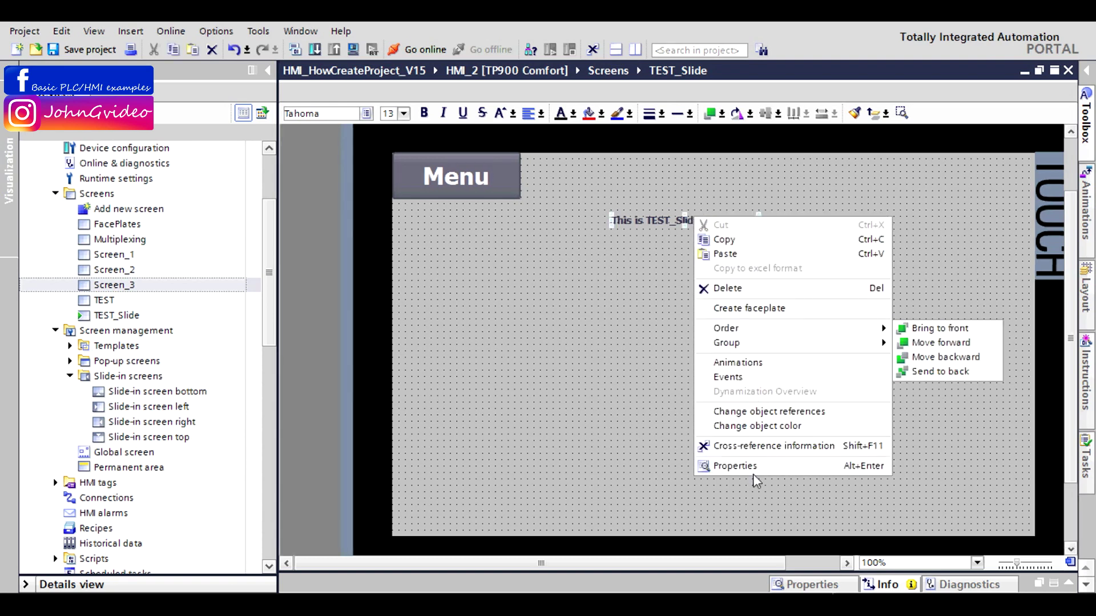
click(758, 471)
click(319, 389)
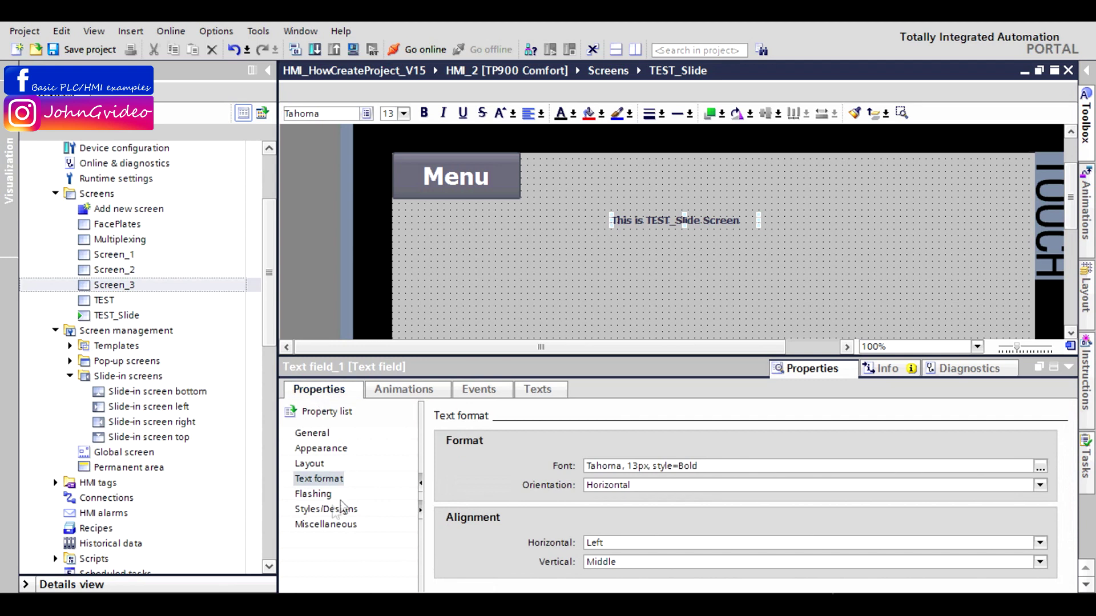
click(631, 543)
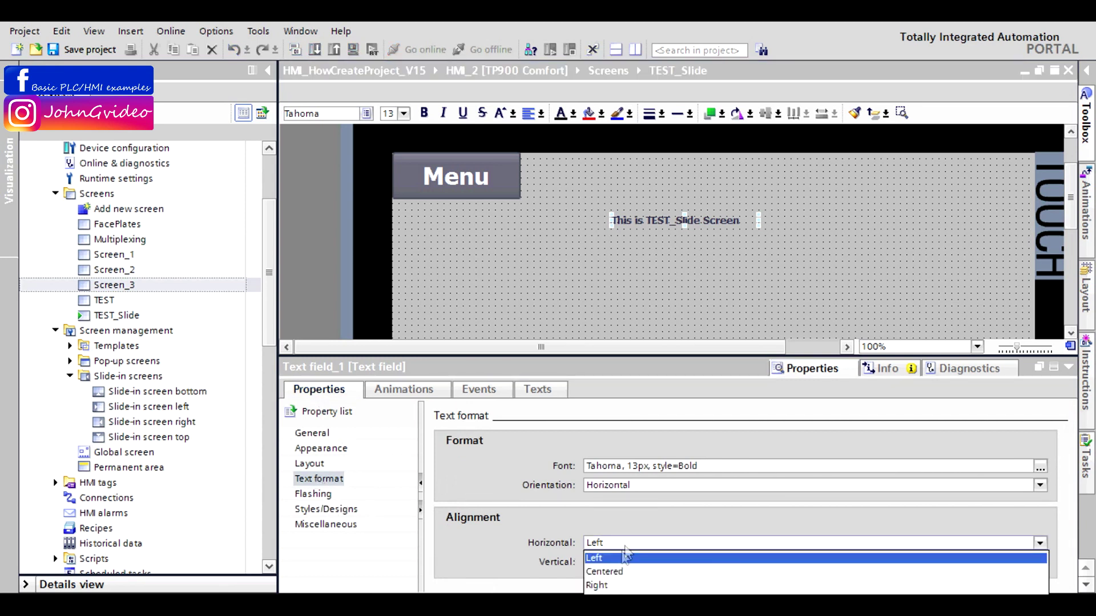
click(599, 570)
drag(638, 465, 633, 466)
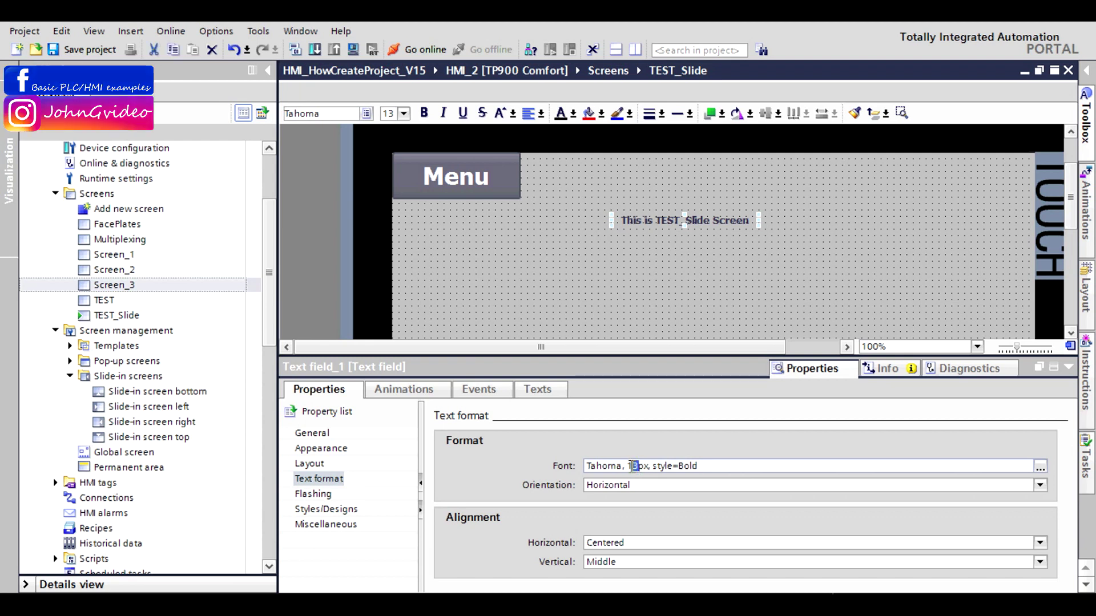
text(40)
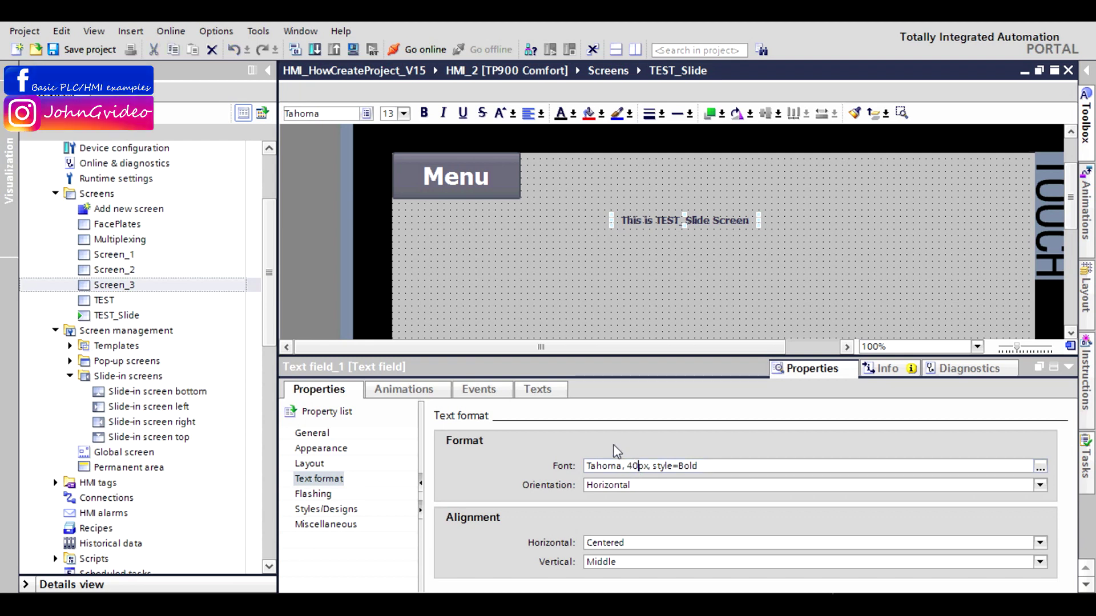
key(Return)
drag(827, 237, 755, 183)
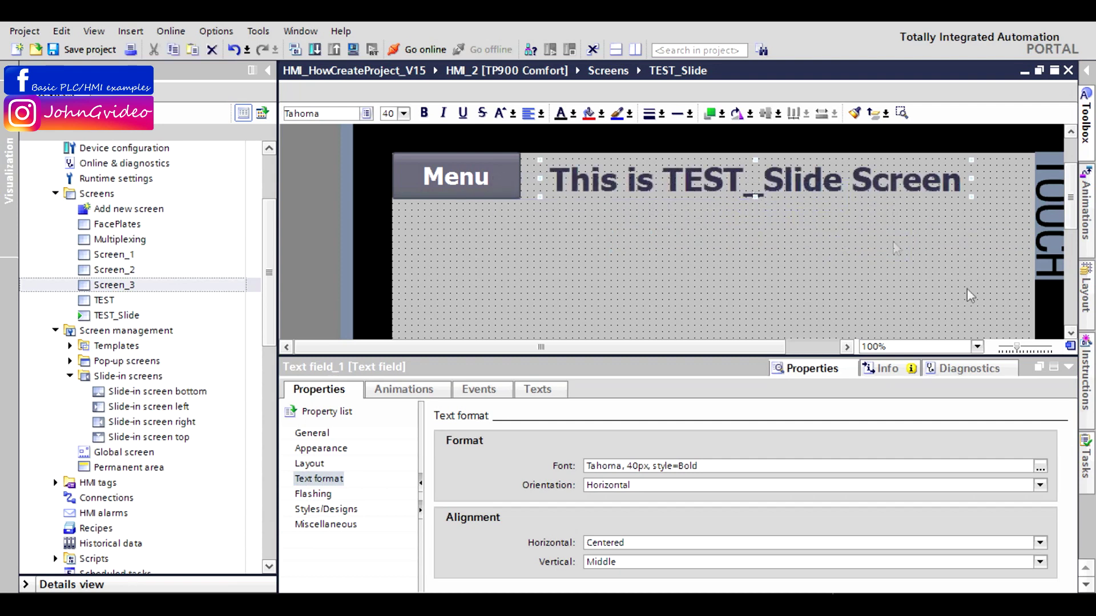
click(1068, 367)
Step: Copy the TEST_Slide title text field into Screen_1
right_click(748, 183)
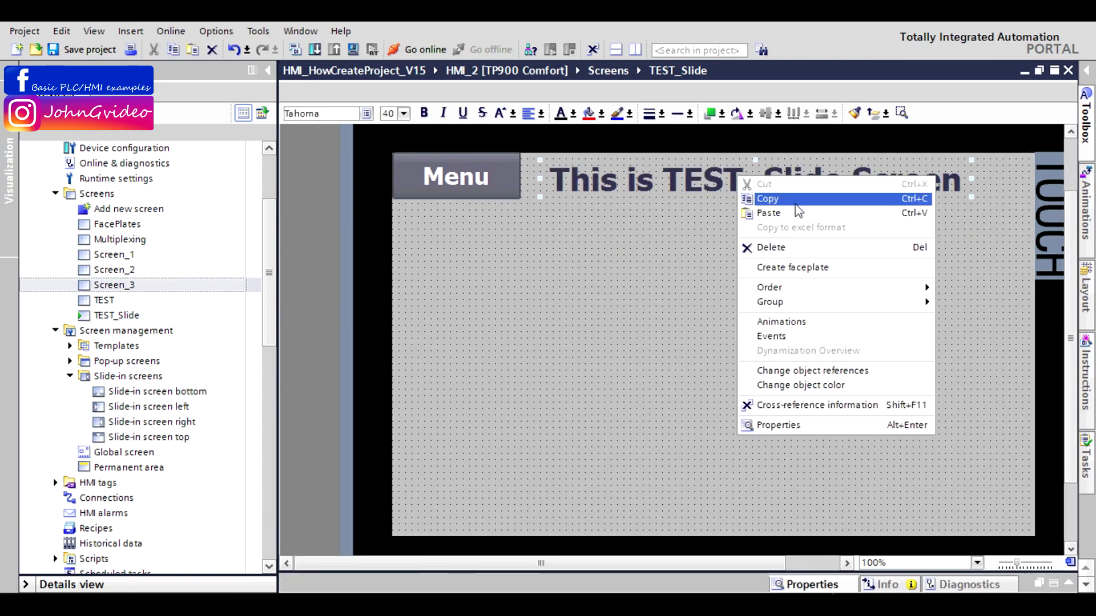
click(768, 199)
click(141, 257)
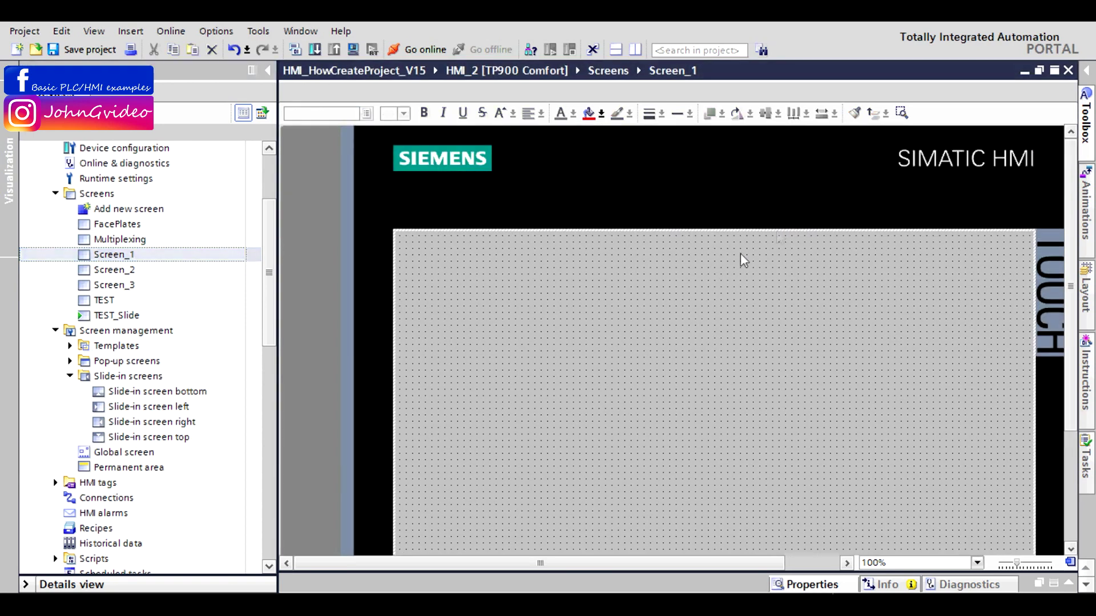
right_click(734, 264)
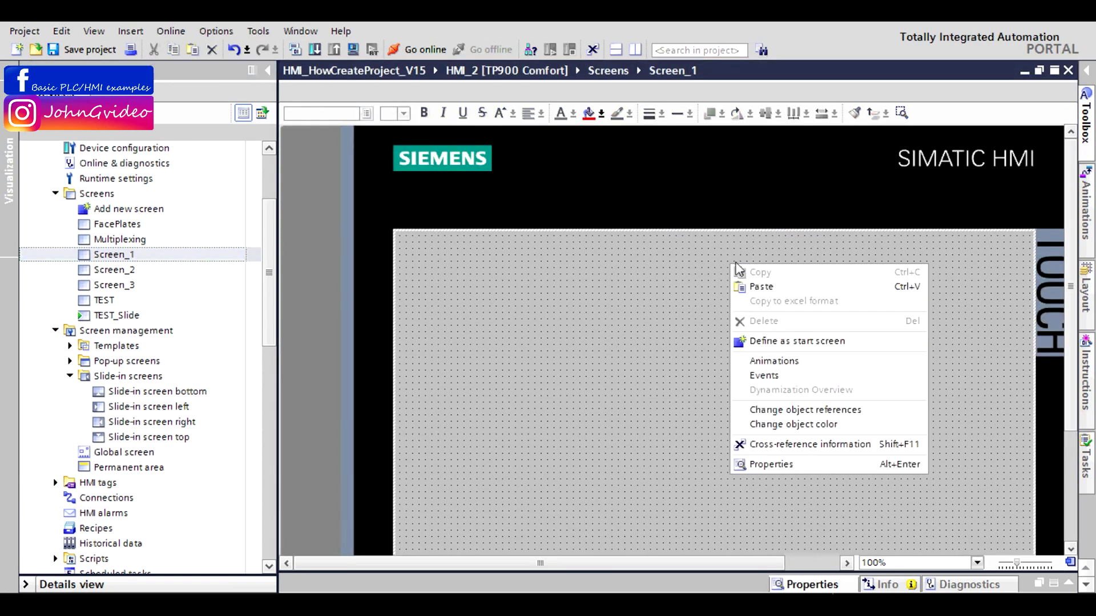
click(775, 292)
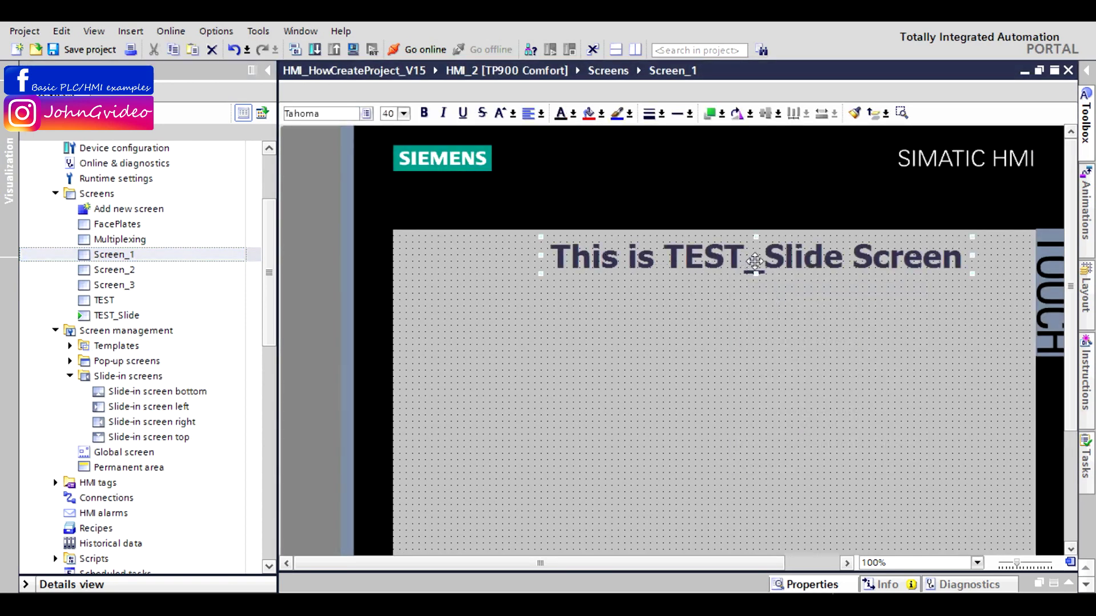
Step: Change the title text on Screen_1 to "This is Screen 1"
double_click(799, 255)
click(664, 255)
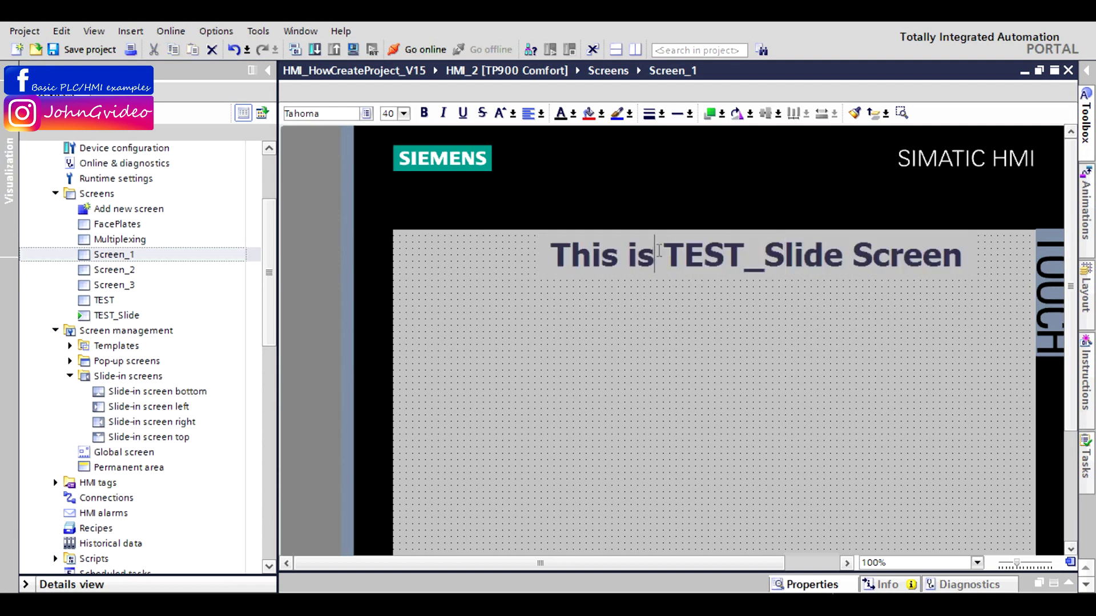
drag(692, 252, 936, 255)
text(Screen)
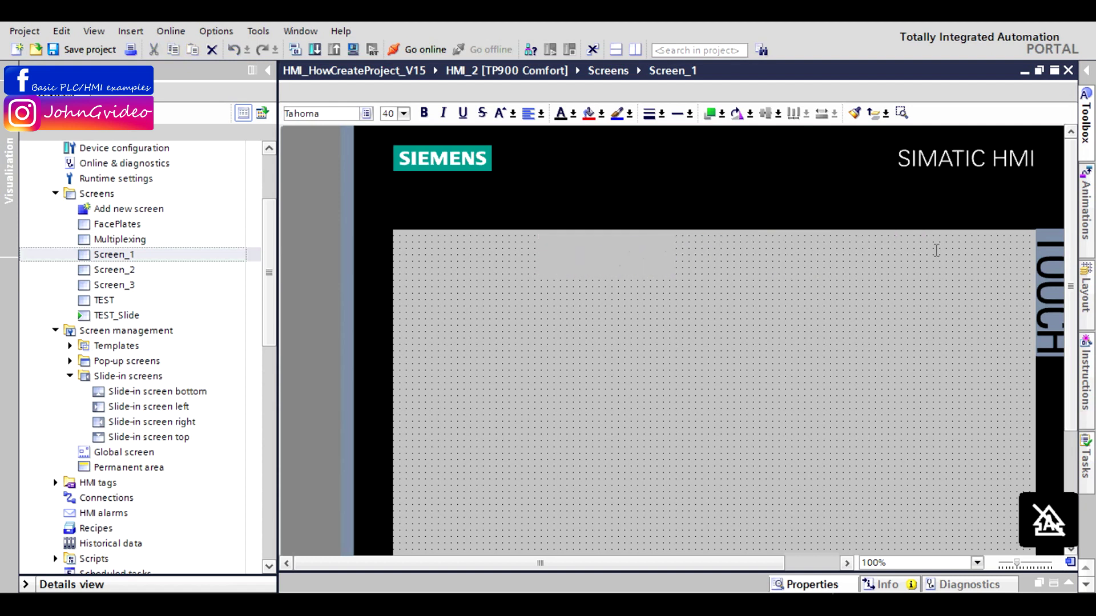
text( 1)
key(Escape)
Step: Copy the Screen_1 title into Screen_2 and change its text to "This is Screen 2"
right_click(775, 275)
click(802, 292)
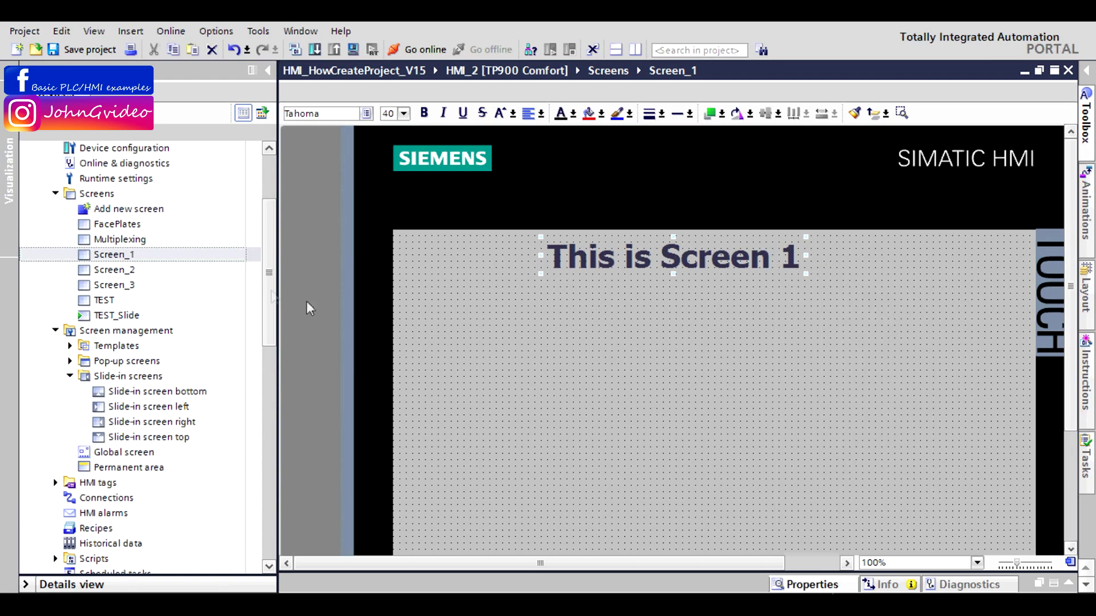
double_click(137, 269)
right_click(615, 262)
click(630, 282)
double_click(783, 258)
click(780, 256)
key(shift+Right)
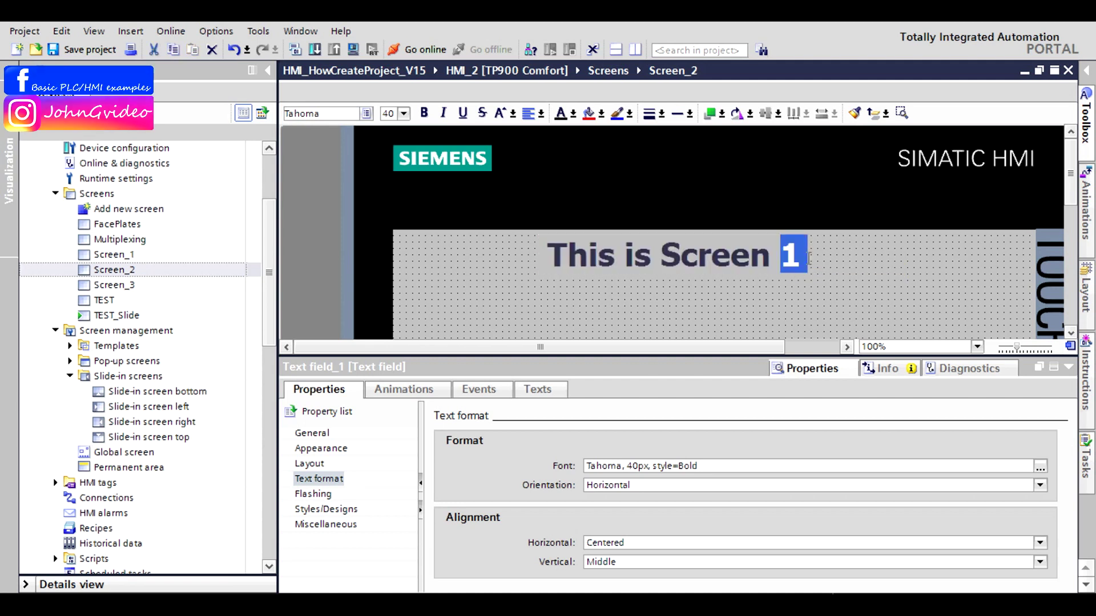
text(2)
Step: Paste the copied title into Screen_3 and change its text to "This is Screen 3"
double_click(166, 287)
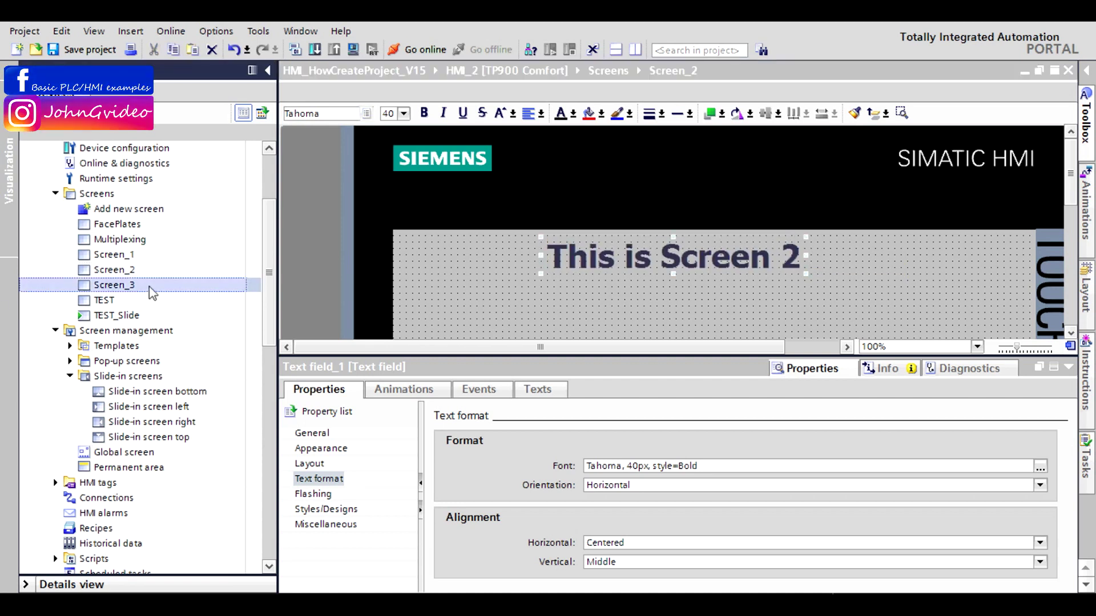
right_click(669, 262)
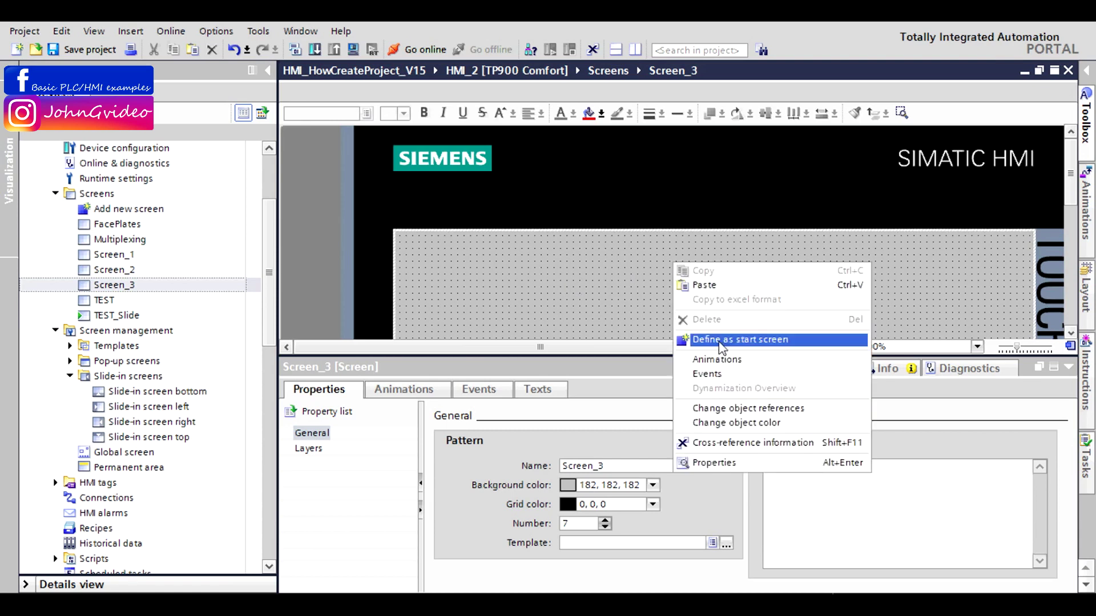
click(708, 288)
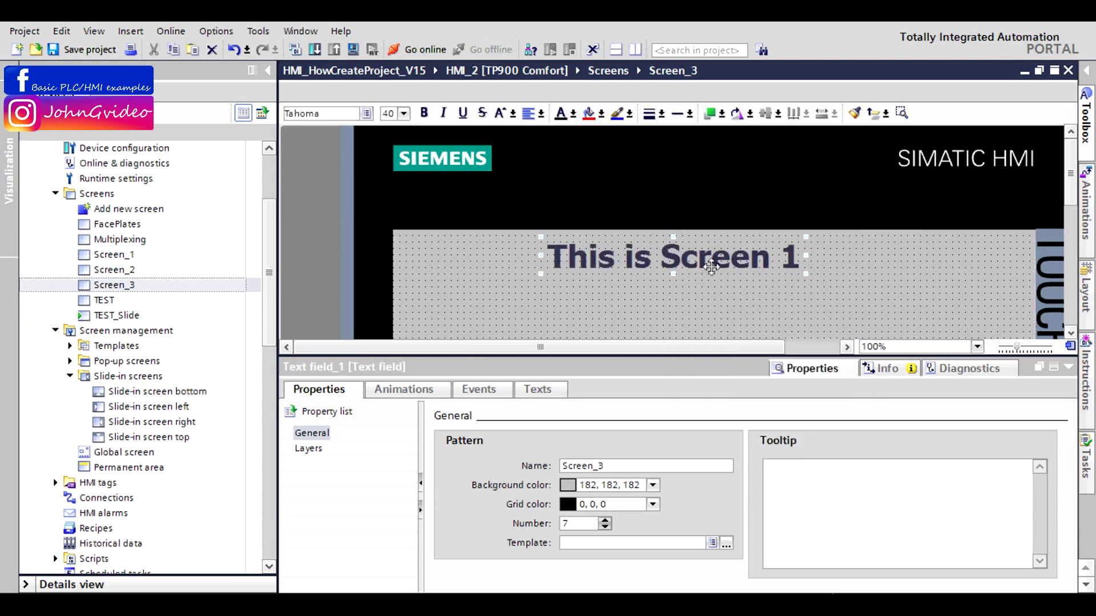
double_click(779, 257)
click(811, 255)
key(shift+Left)
text(3)
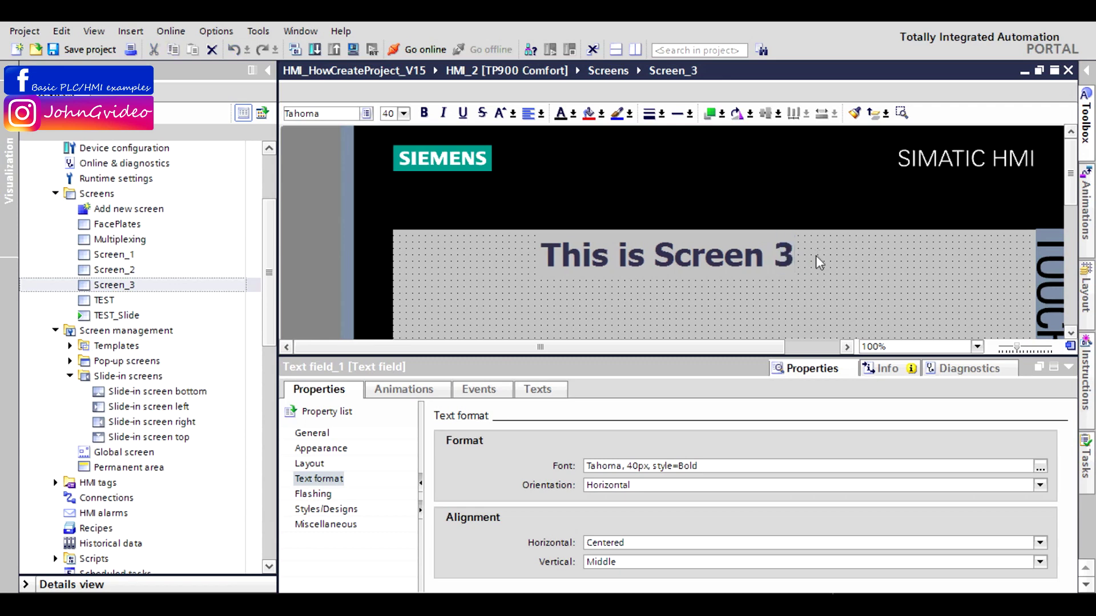
click(820, 262)
click(1068, 367)
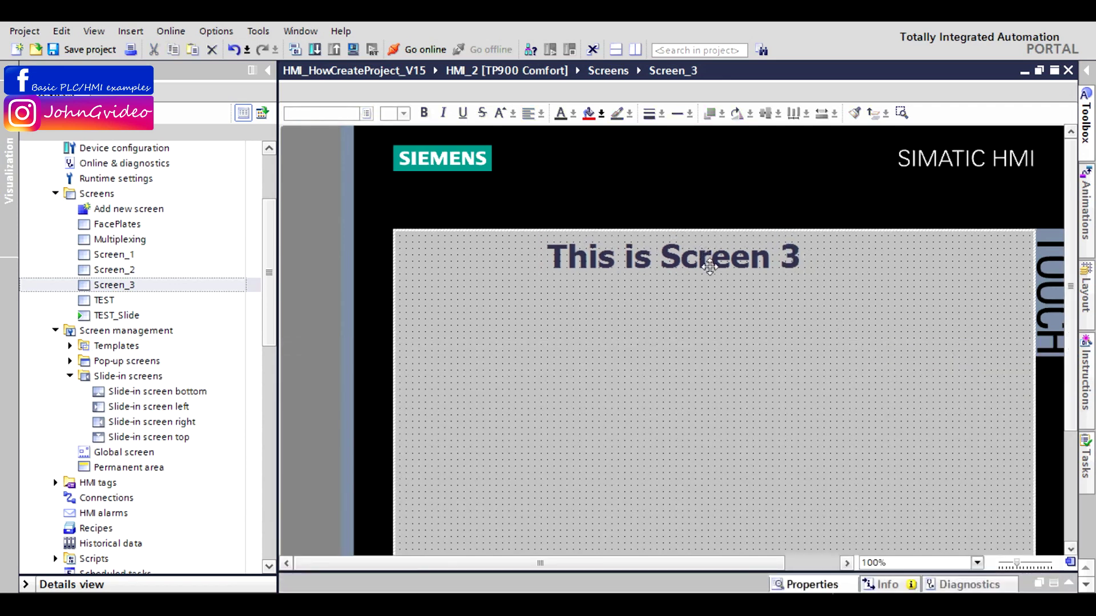
Step: Copy the Menu button from TEST_Slide into Screen_1
click(309, 580)
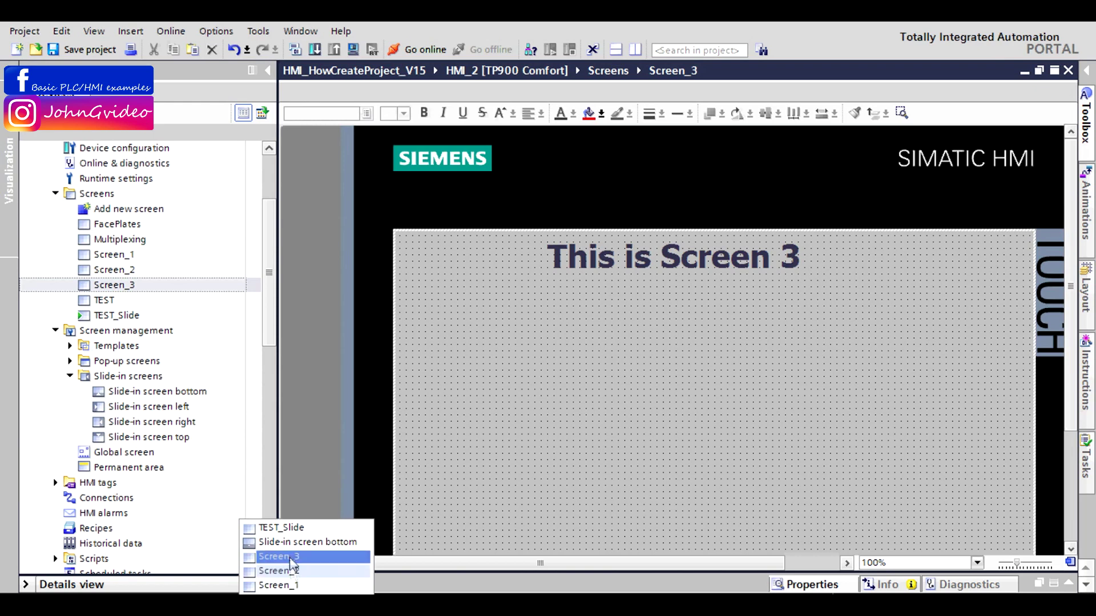
click(280, 528)
click(477, 184)
right_click(477, 184)
click(502, 207)
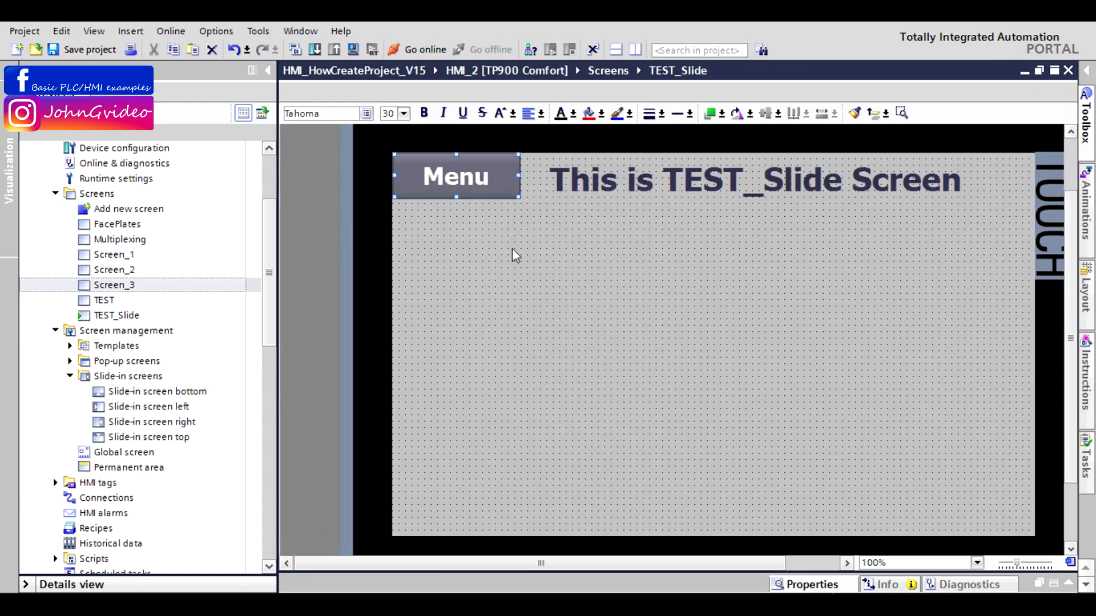
click(512, 248)
click(309, 581)
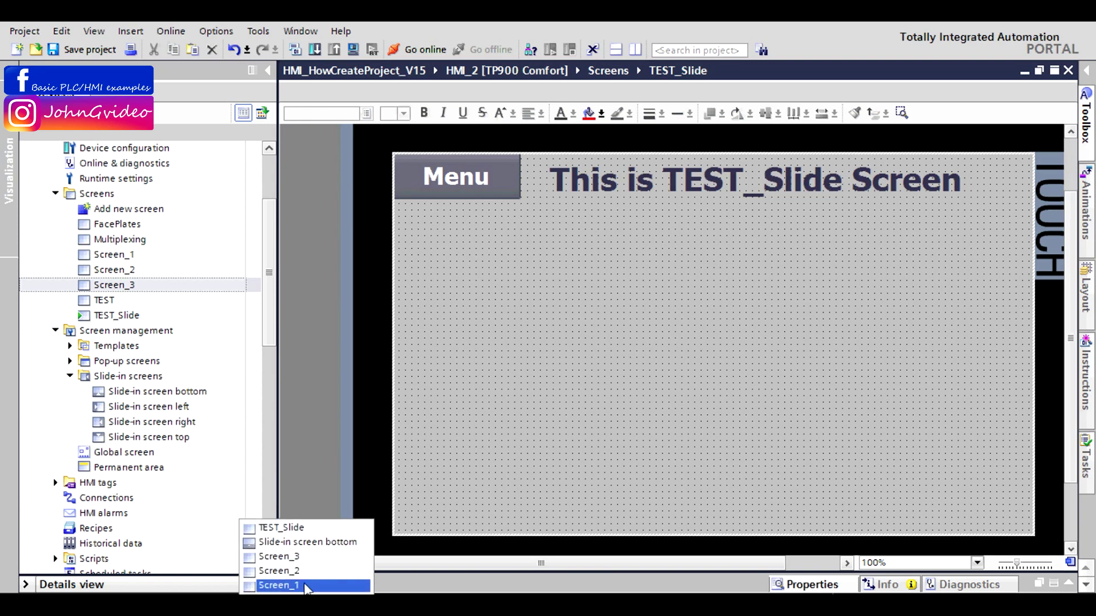
click(286, 583)
right_click(535, 342)
click(563, 362)
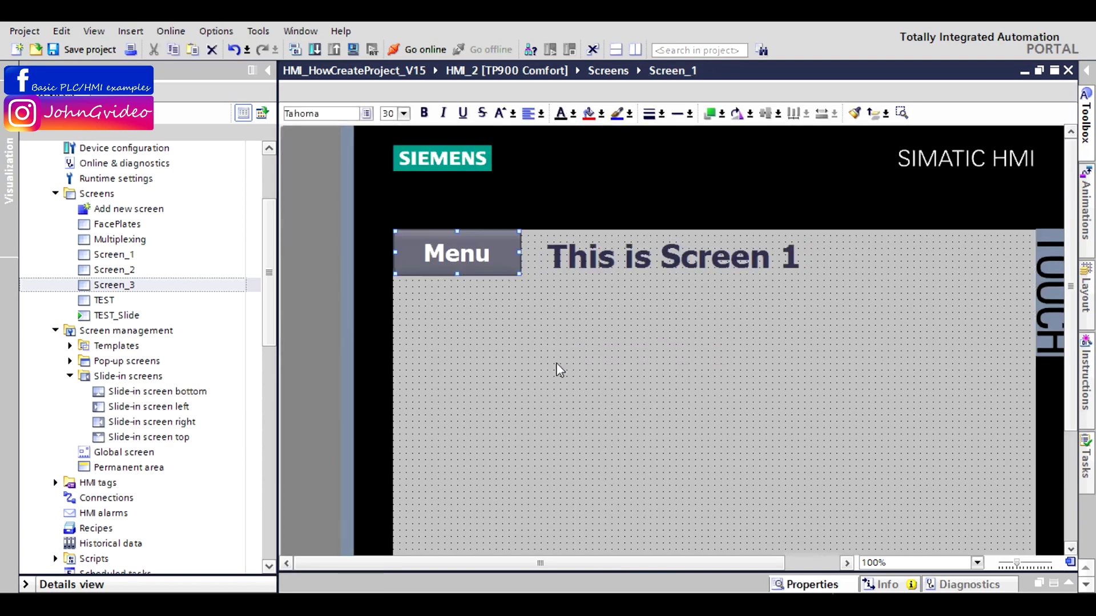
Step: Paste the copied Menu button into Screen_2 and Screen_3
click(310, 580)
click(286, 568)
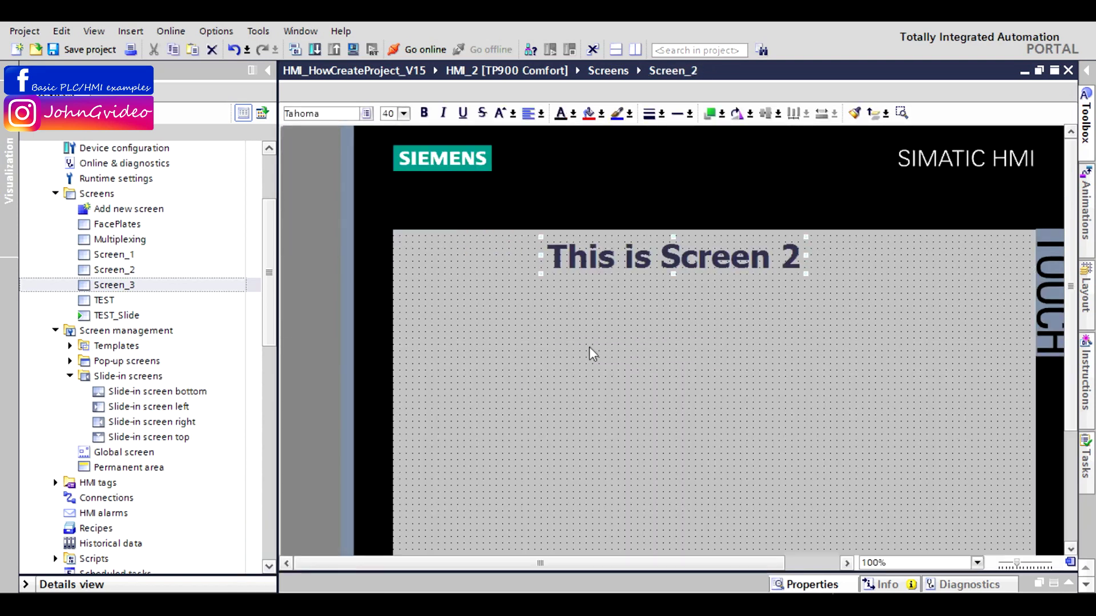
right_click(588, 330)
click(614, 352)
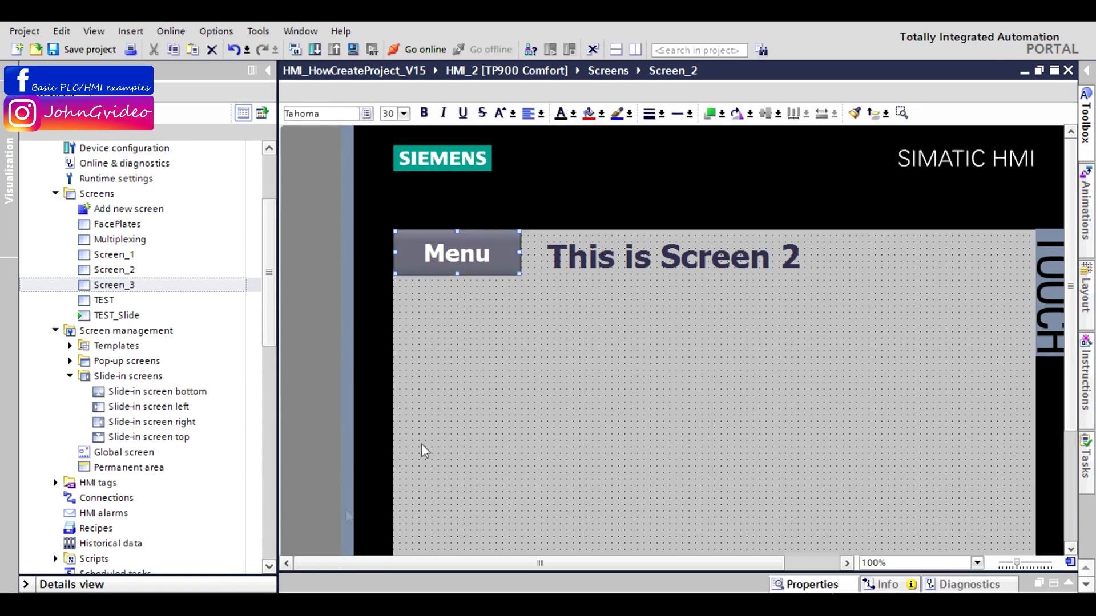
click(311, 581)
click(279, 570)
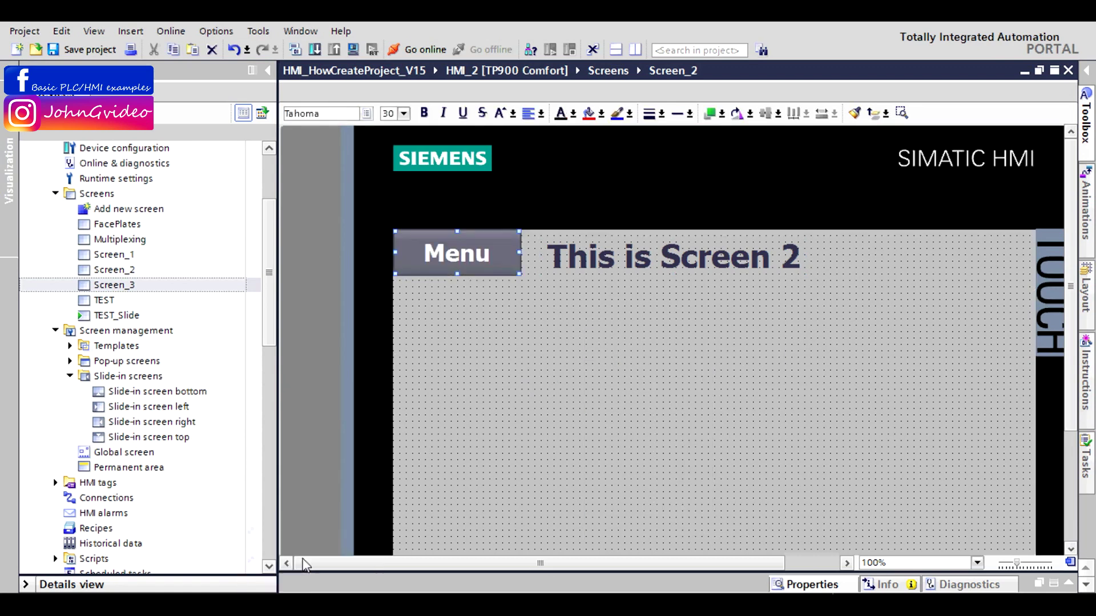
right_click(570, 385)
click(608, 407)
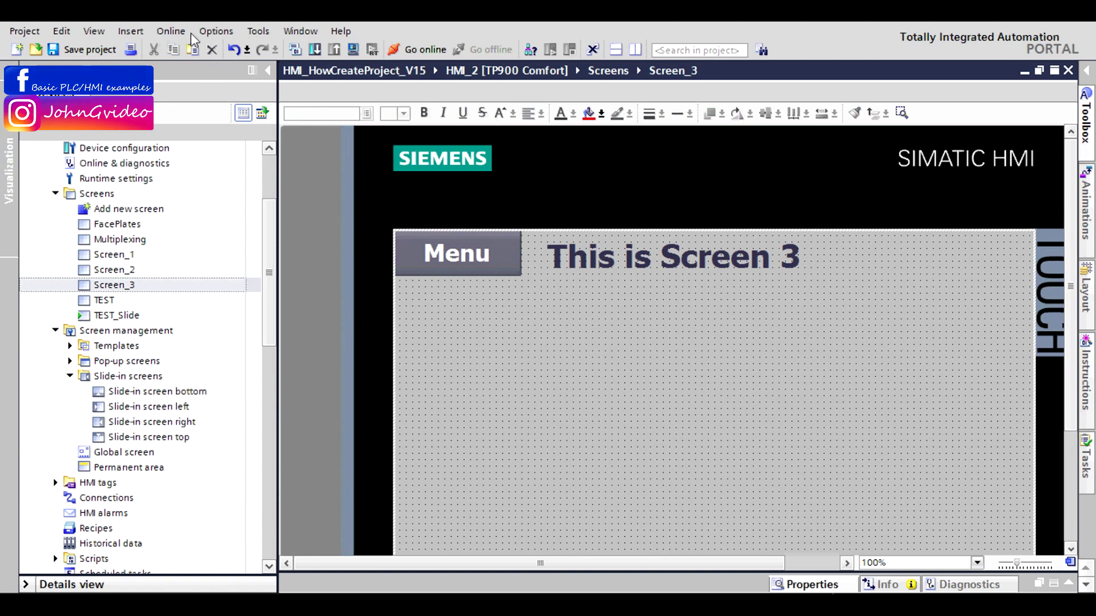
Step: Save the project and switch to the TEST_Slide screen
click(93, 51)
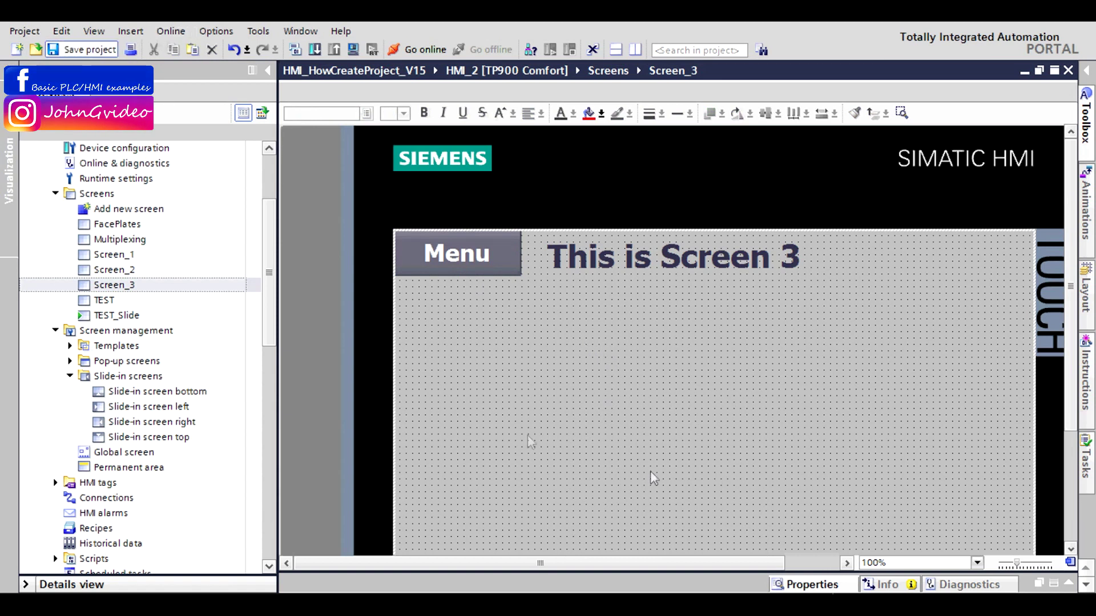
click(343, 577)
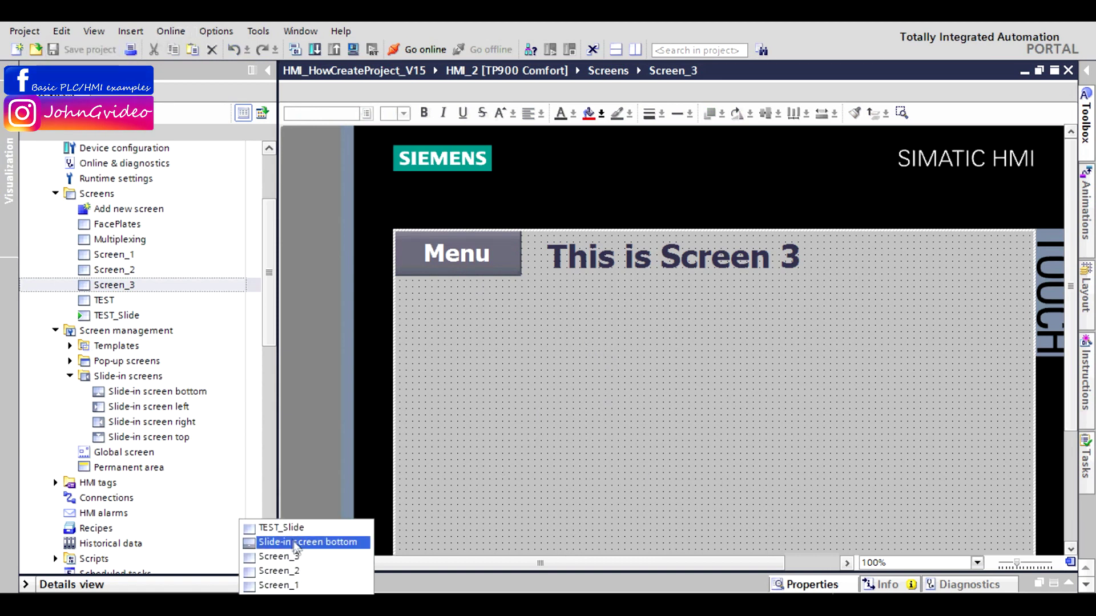
click(282, 527)
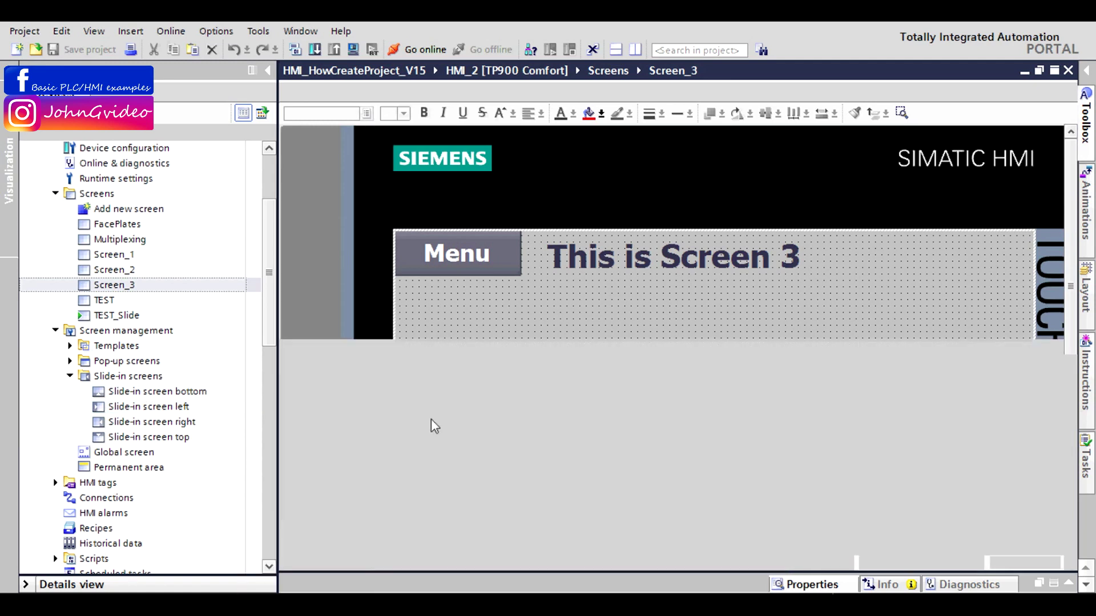
Step: Close the current screen editor and open the left slide-in screen
click(1067, 70)
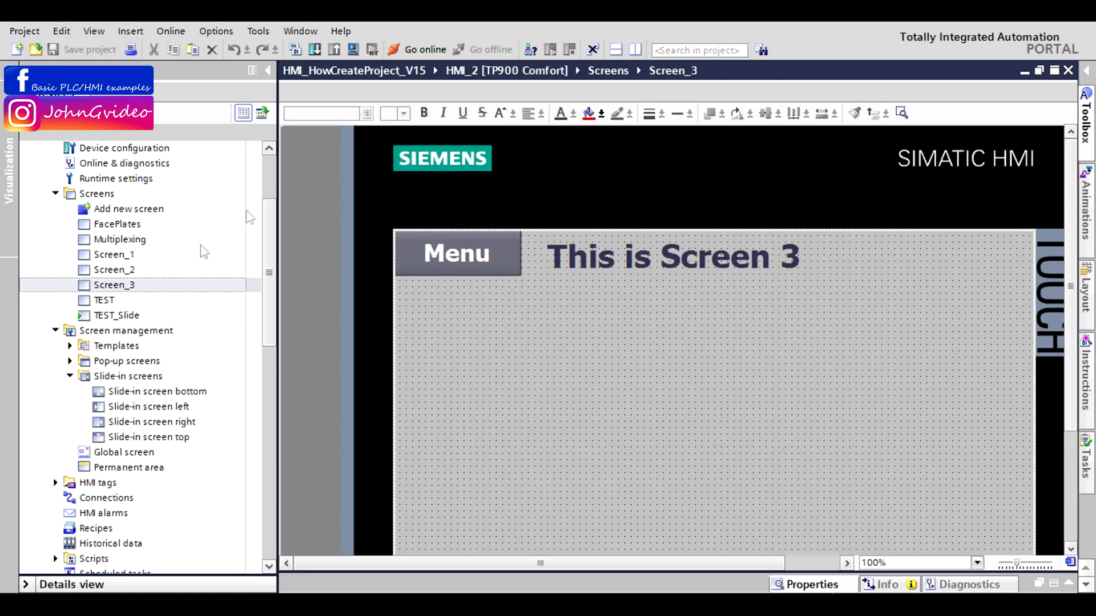
click(143, 407)
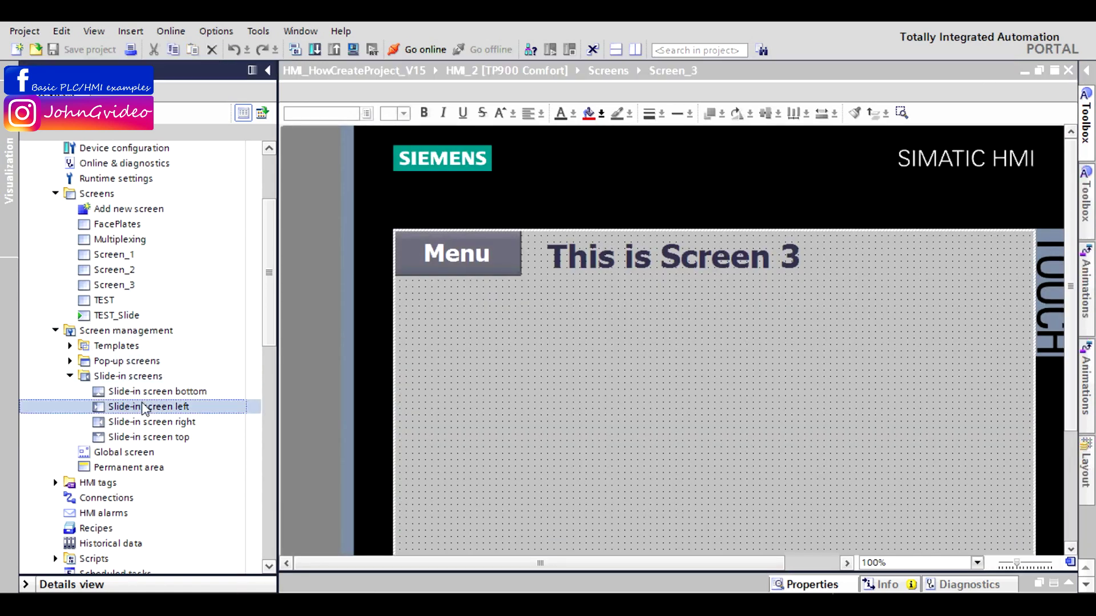
double_click(144, 407)
scroll(1070, 196, down, 2)
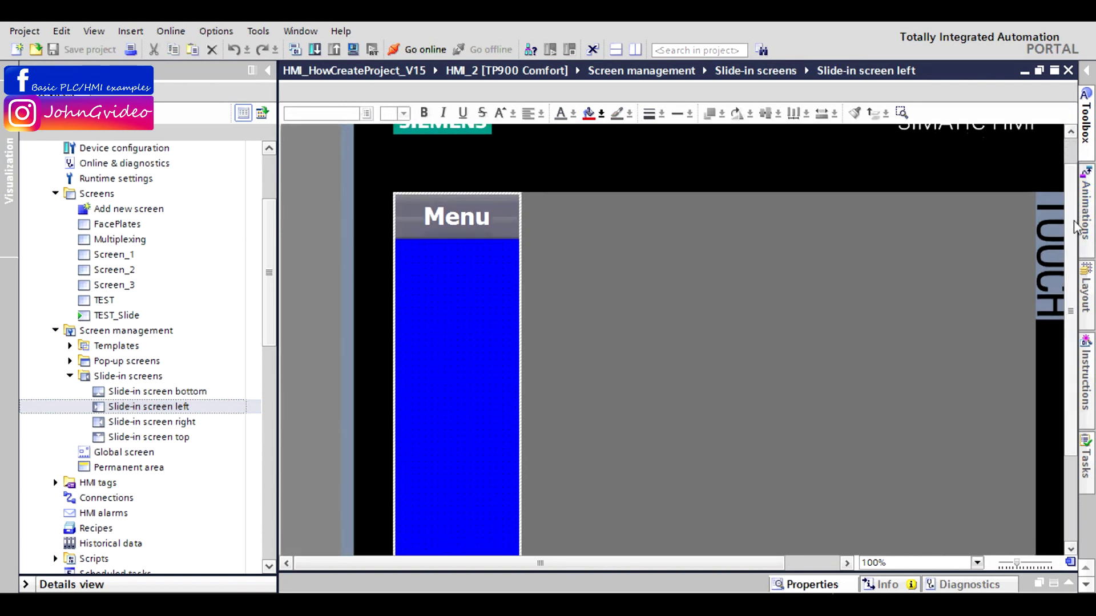
Step: Copy the Menu button and paste the duplicate a short gap below it in the blue slide-in area
click(444, 212)
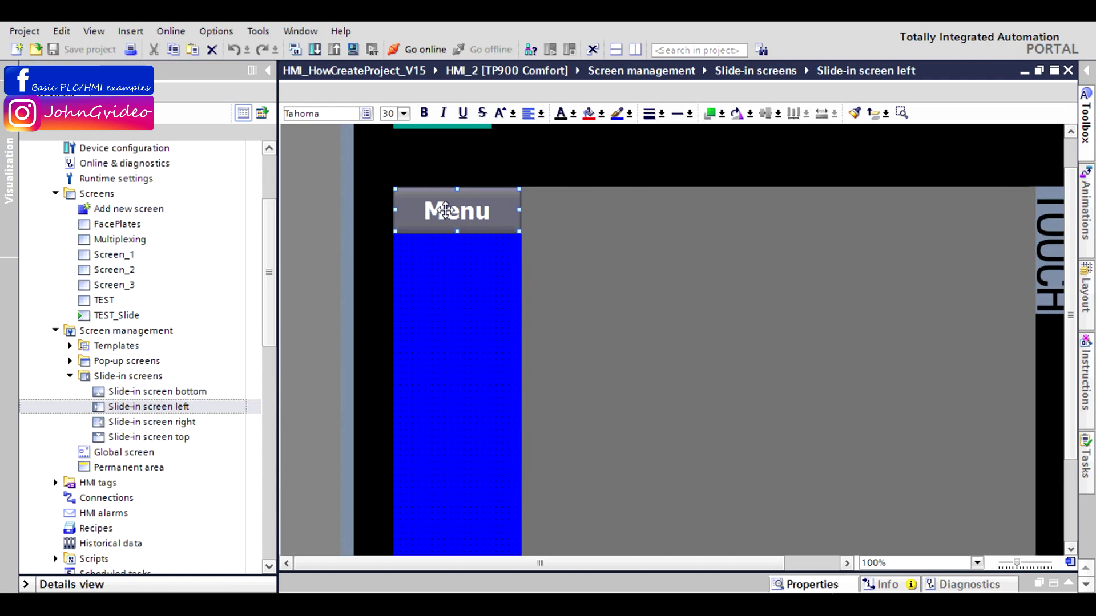
right_click(444, 211)
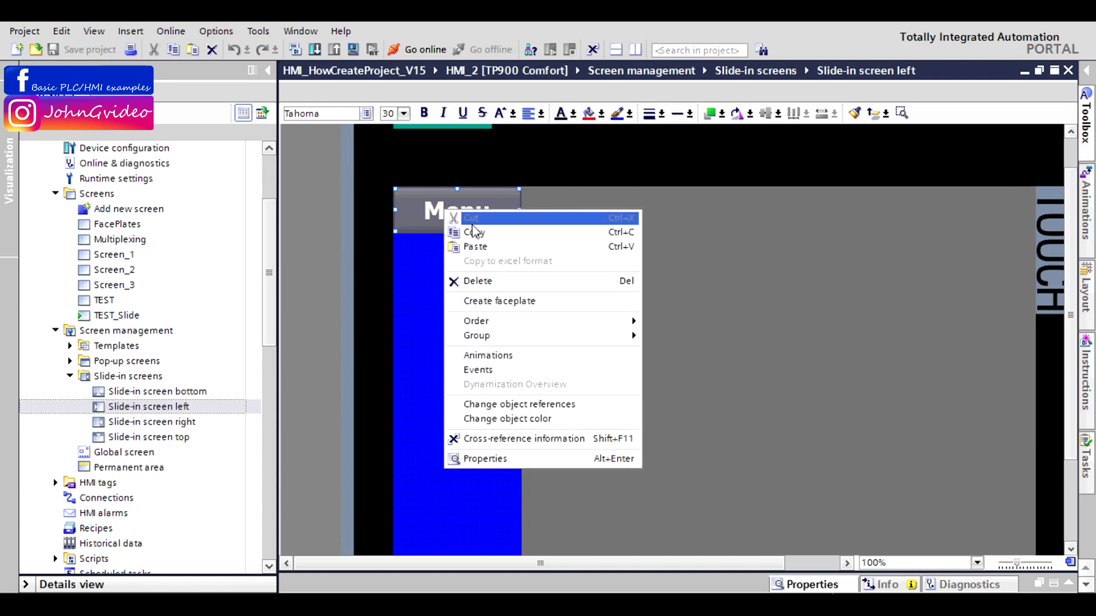
click(457, 307)
right_click(457, 305)
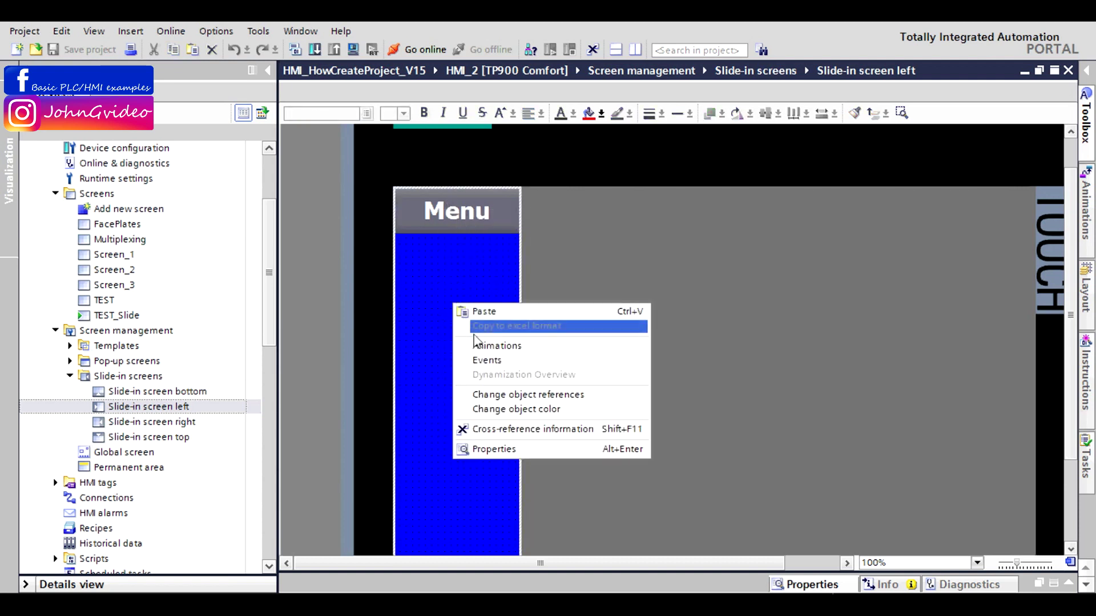
click(482, 311)
drag(471, 294, 460, 308)
click(457, 281)
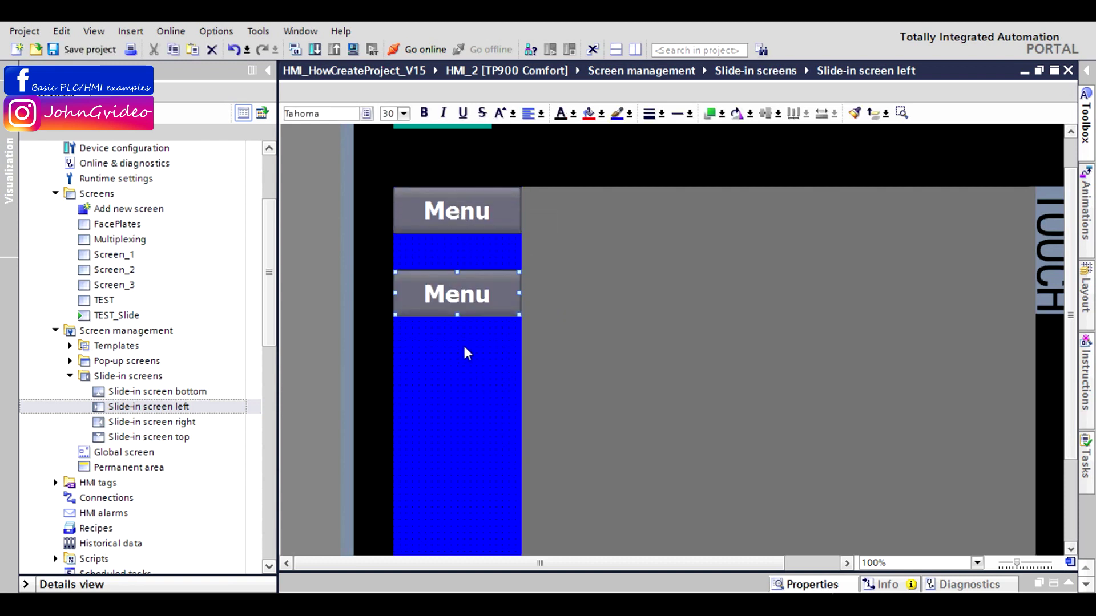
Step: Change the pasted button's text to "Screen 1"
double_click(453, 295)
text(Screen)
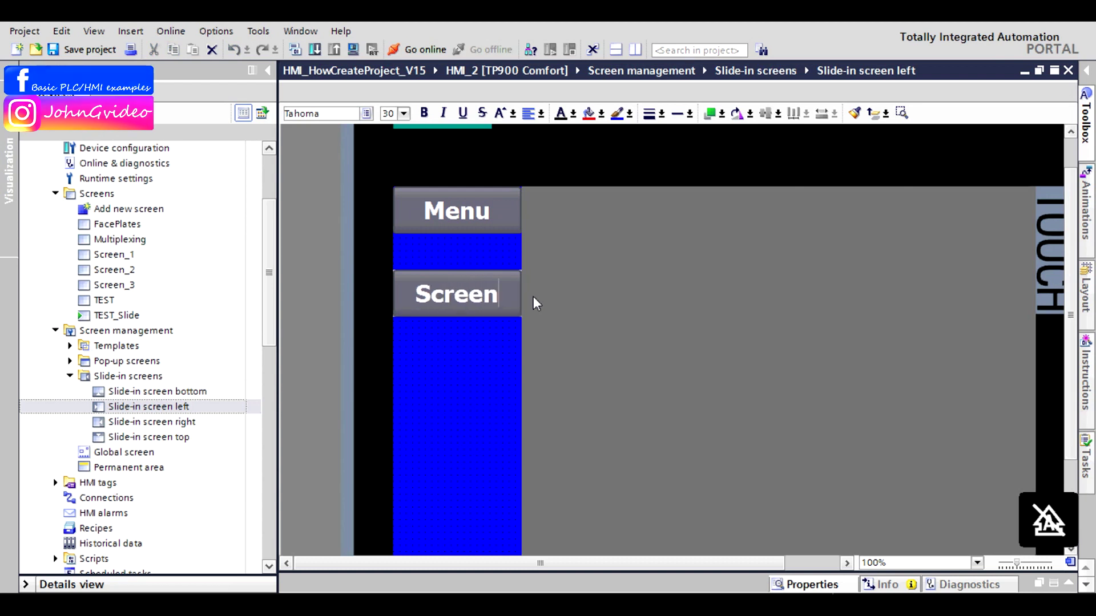
text( 1)
Step: Replace the Screen 1 button's Release event function with ActivateScreen and set its screen name to Screen_1
click(457, 294)
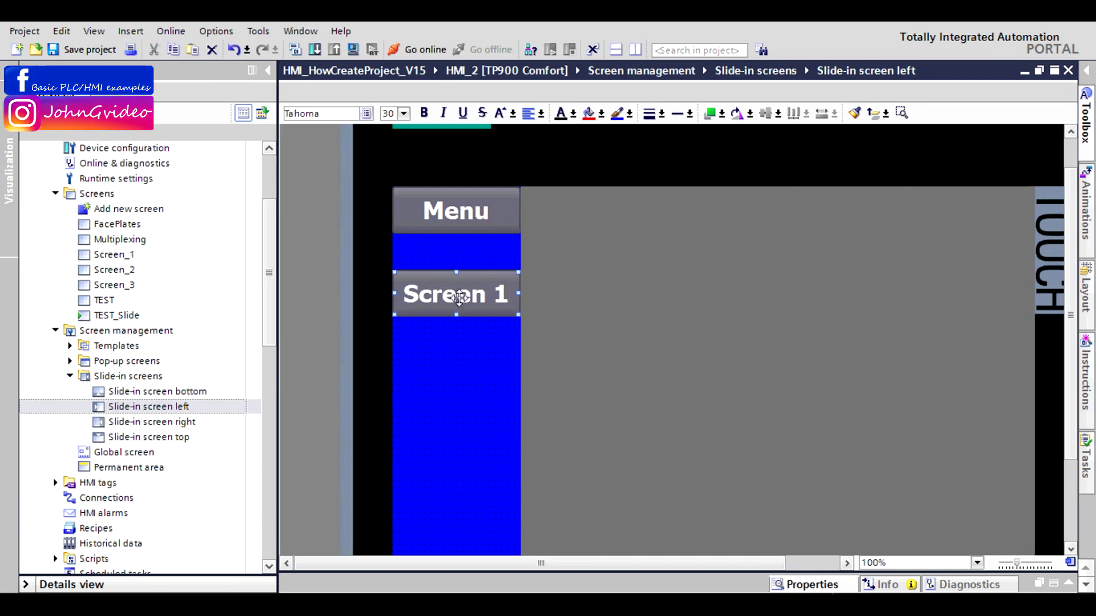
click(839, 585)
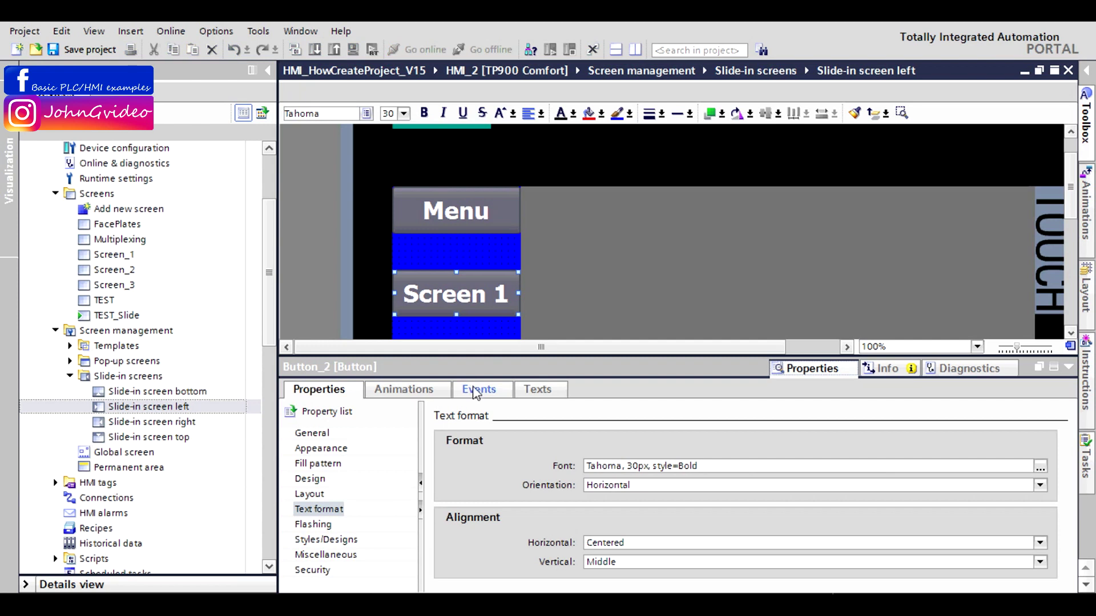
click(479, 390)
click(334, 463)
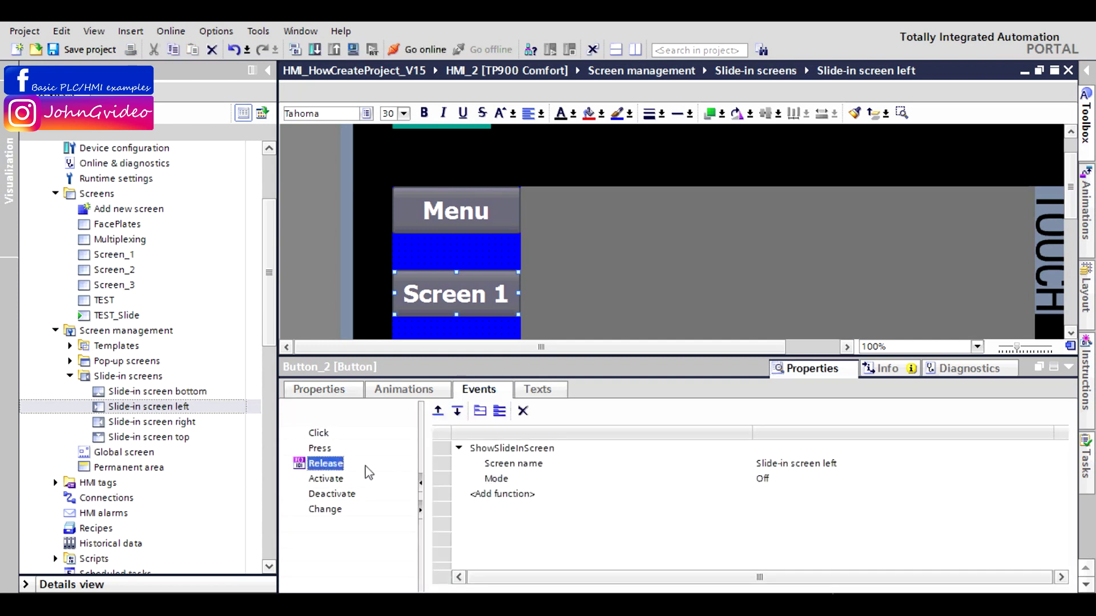
click(500, 449)
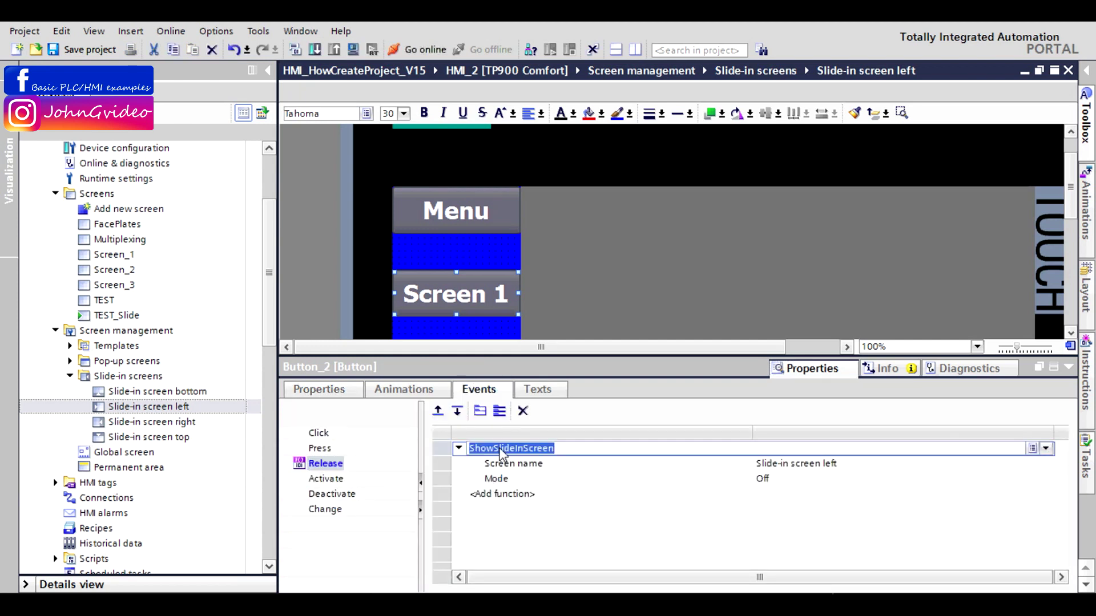
text(acti)
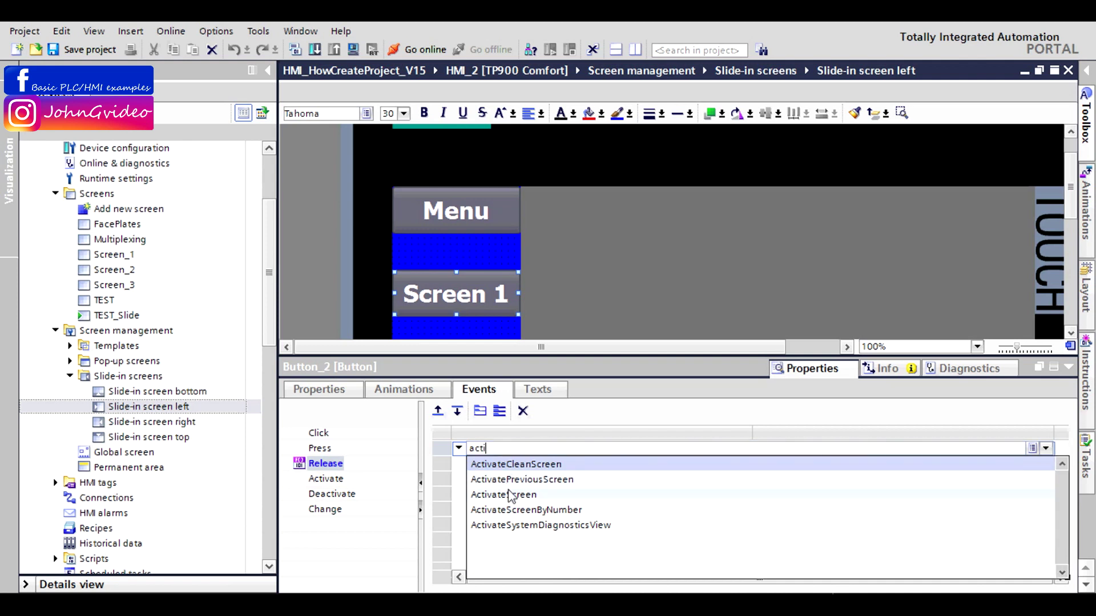
click(511, 495)
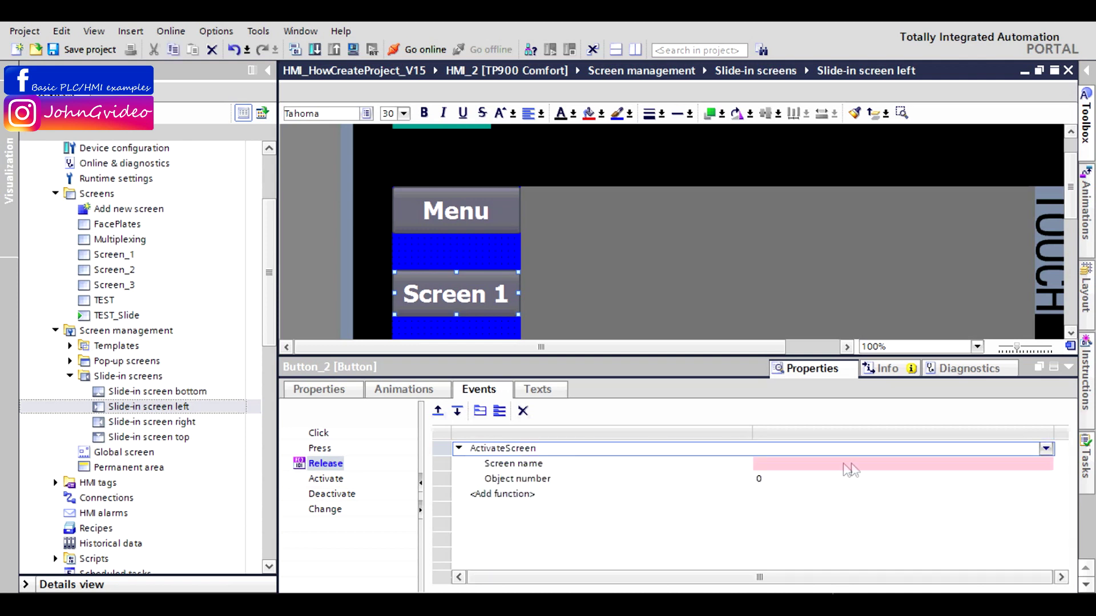
click(835, 467)
text(scr)
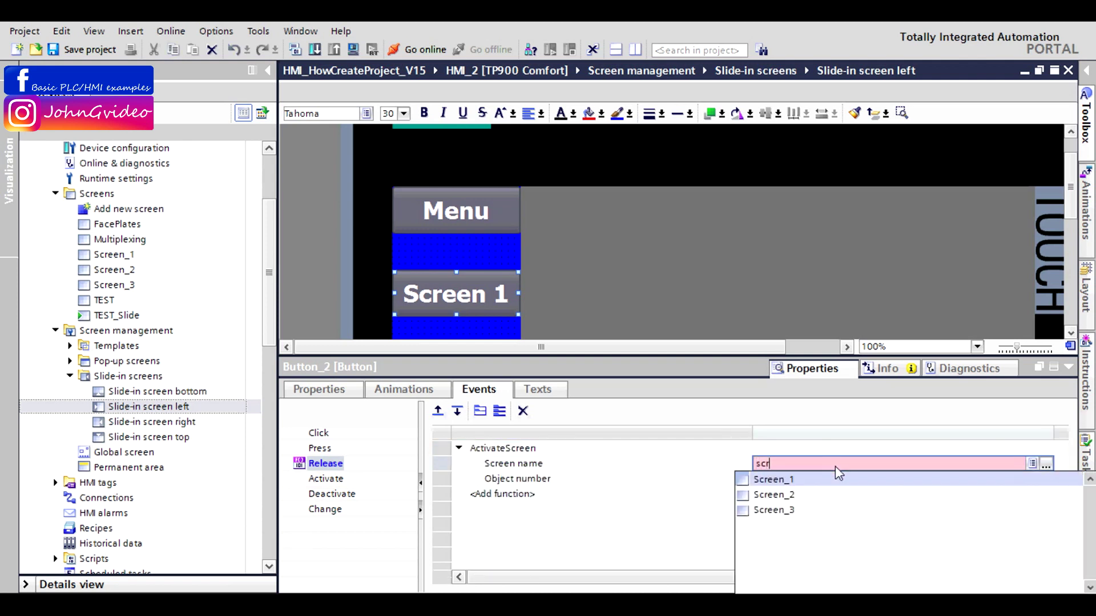
click(790, 485)
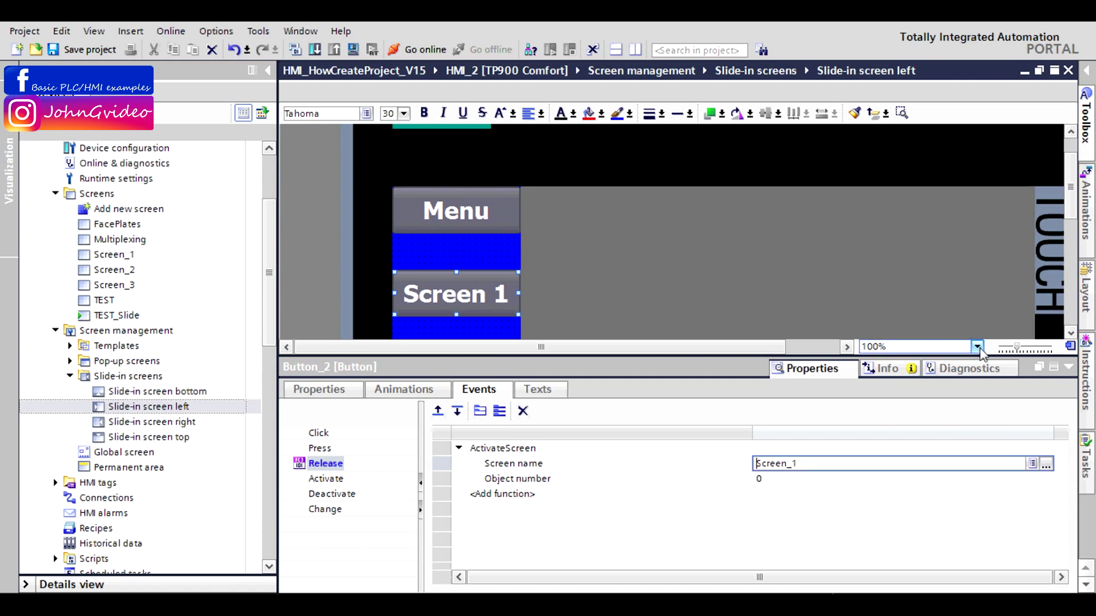
click(1063, 368)
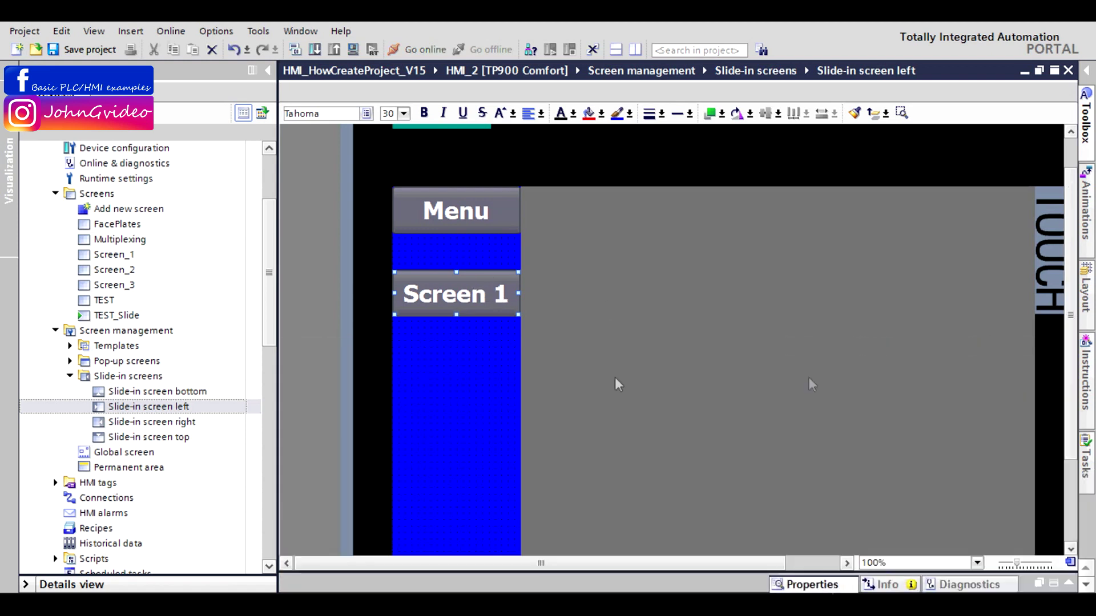
Step: Copy the Screen 1 button, paste it below the original and change the copy's text to "Screen 2"
right_click(475, 295)
click(503, 318)
right_click(445, 362)
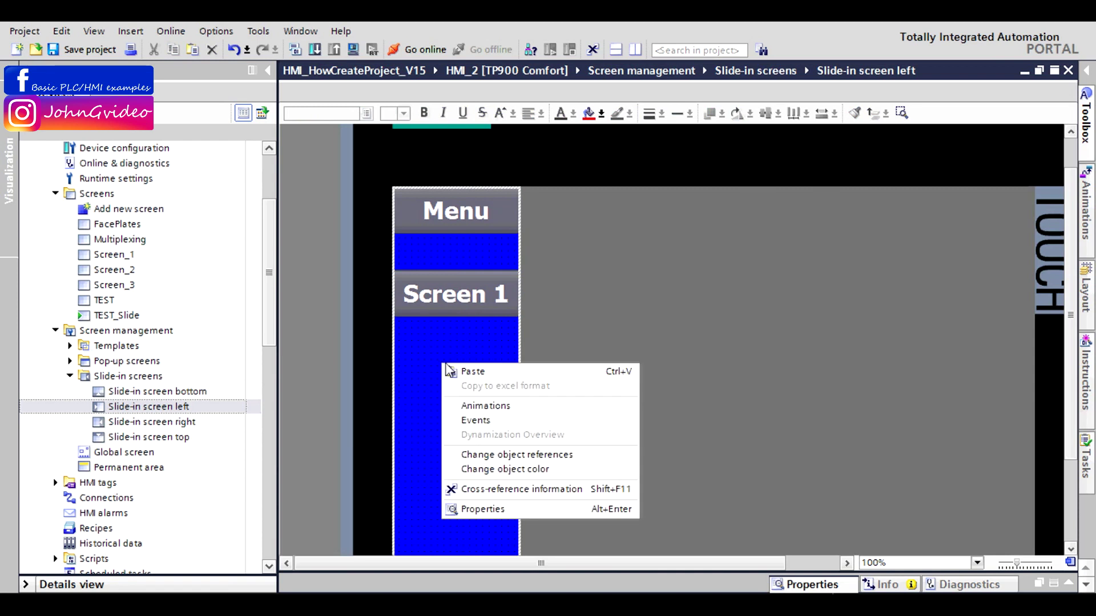
click(472, 372)
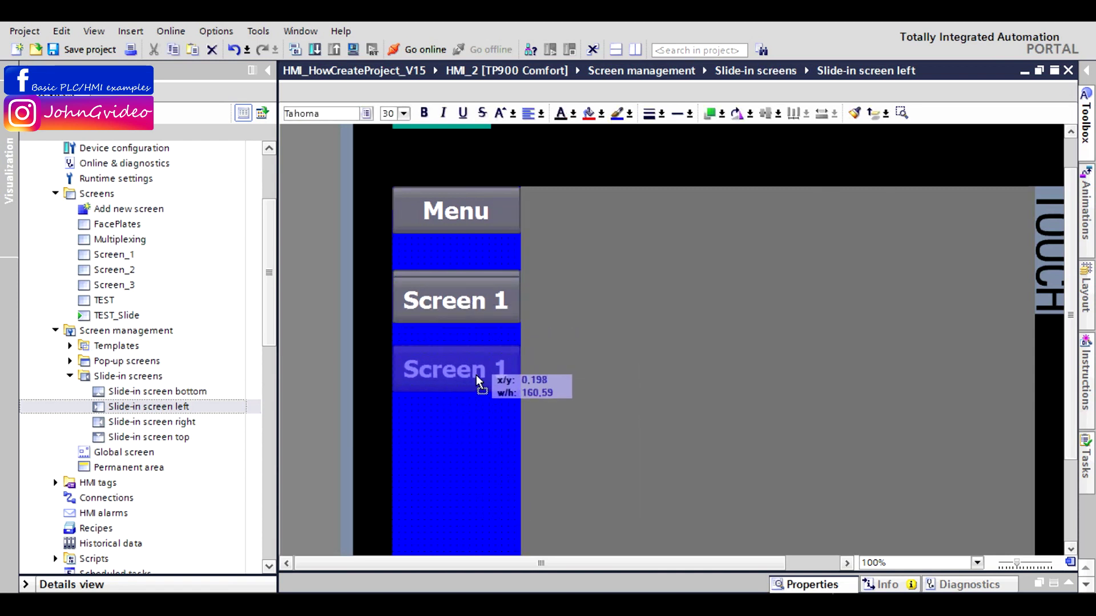
click(475, 375)
double_click(481, 365)
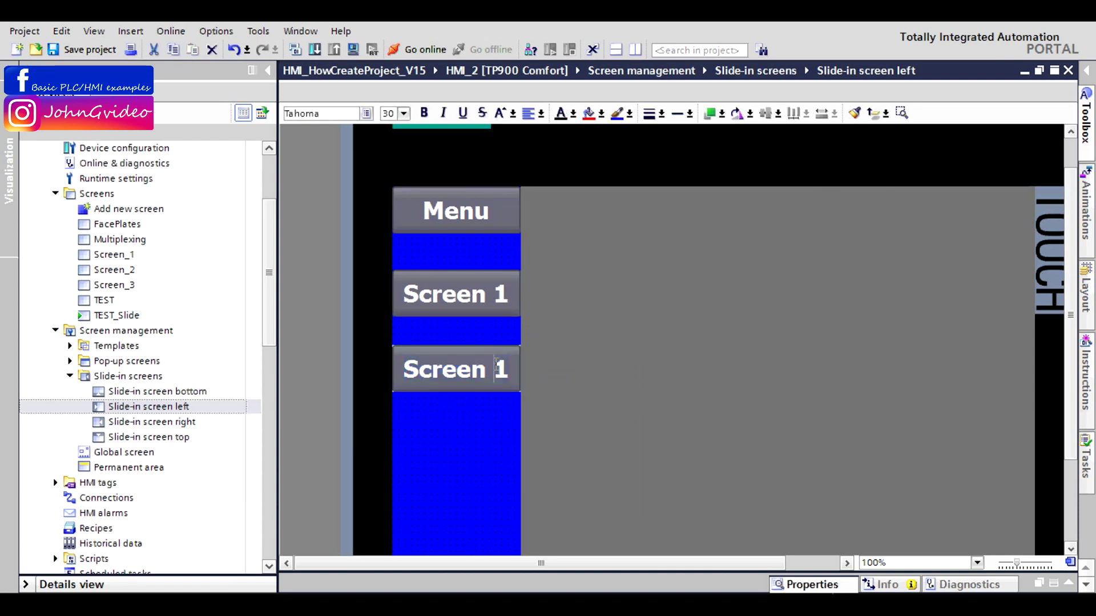
key(Delete)
text(2)
Step: Set the screen name in the Screen 2 button's Release event to Screen_2
right_click(479, 385)
click(486, 358)
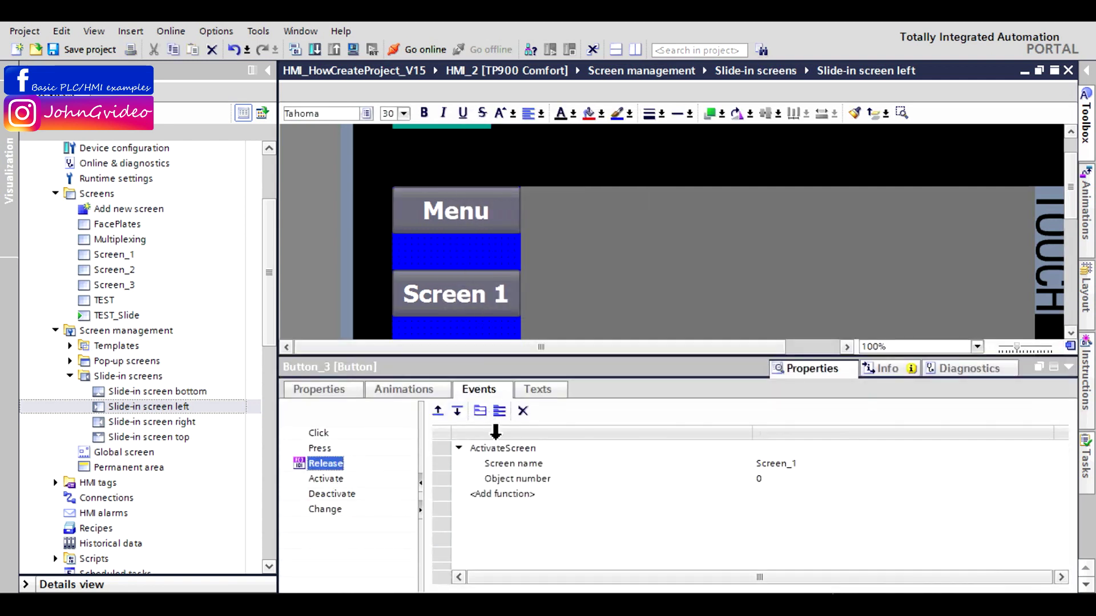
click(804, 463)
drag(809, 463, 792, 463)
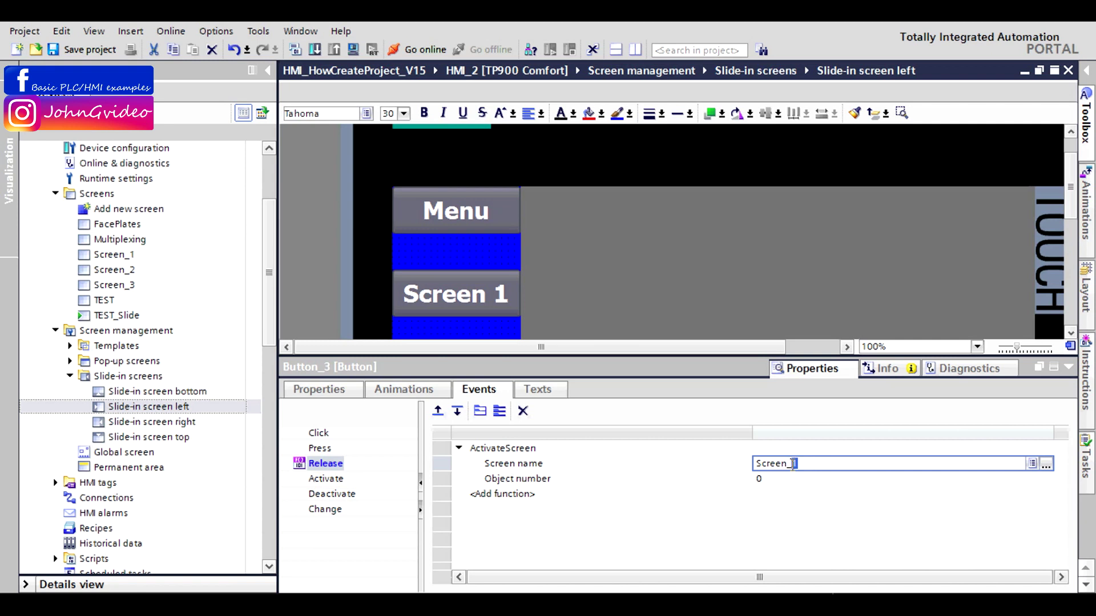
text(2)
click(1067, 369)
Step: Paste another button copy below Screen 2 and set its Release event's screen name to Screen_3
right_click(467, 434)
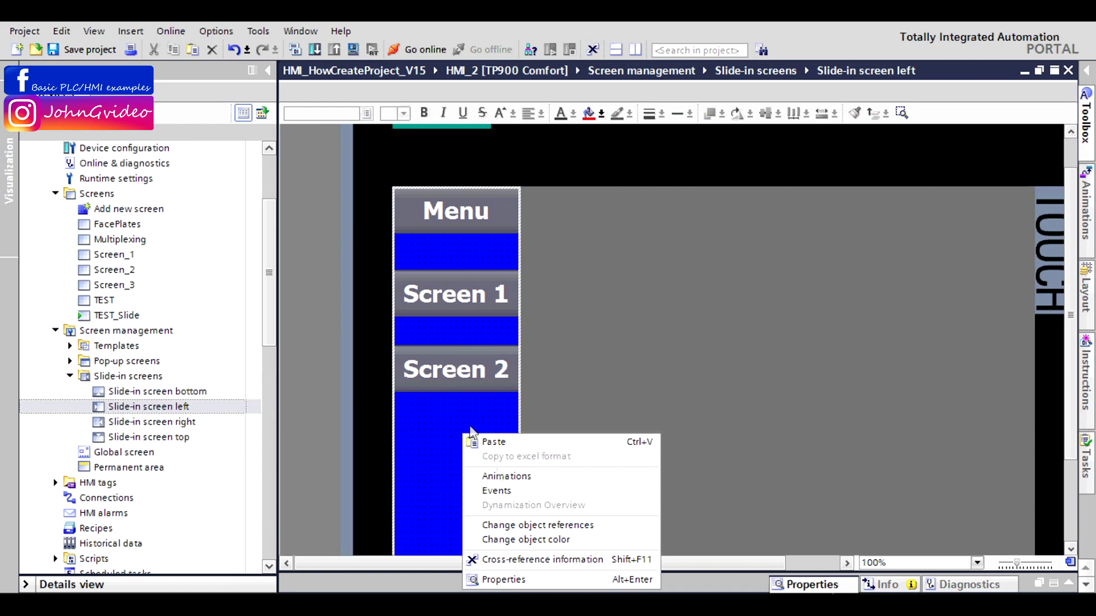
click(494, 442)
right_click(489, 447)
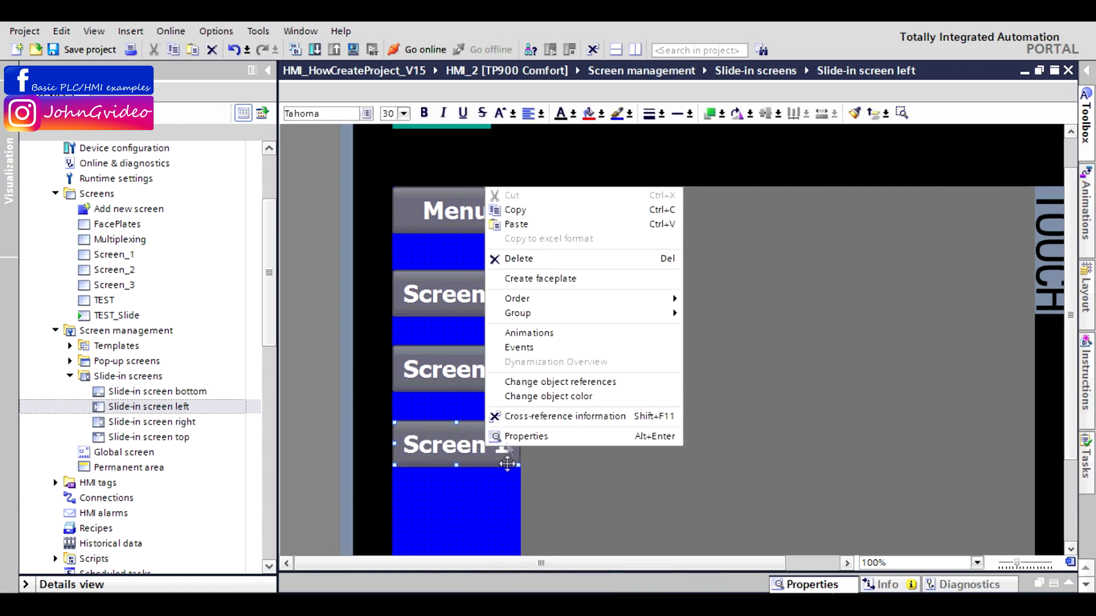
click(516, 437)
click(792, 465)
click(801, 464)
text(3)
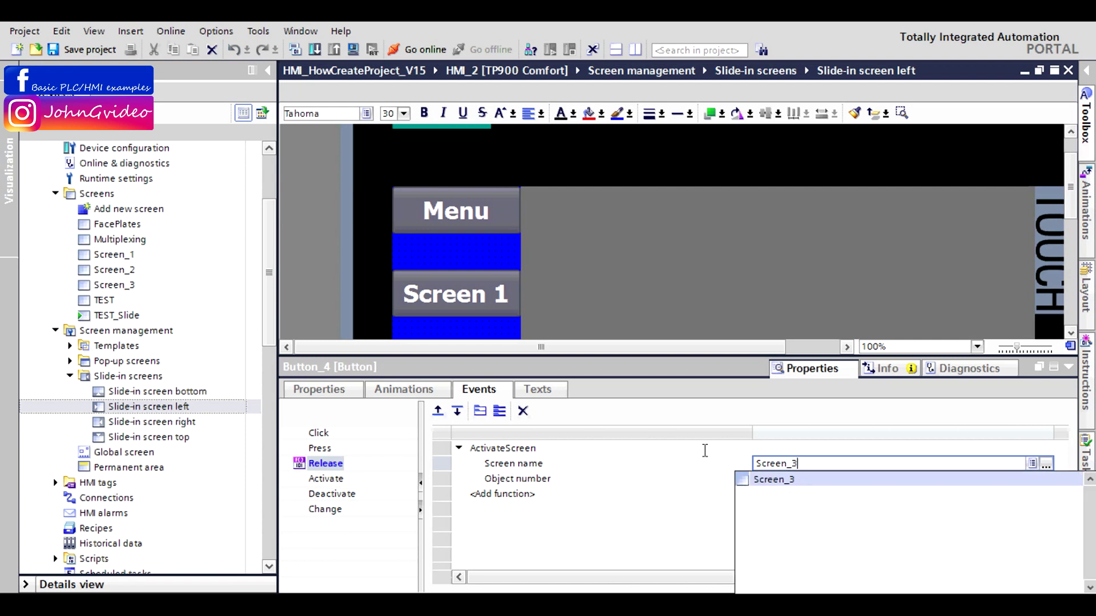
Step: Change the newest button's "not pressed" text to "Screen 3"
click(306, 394)
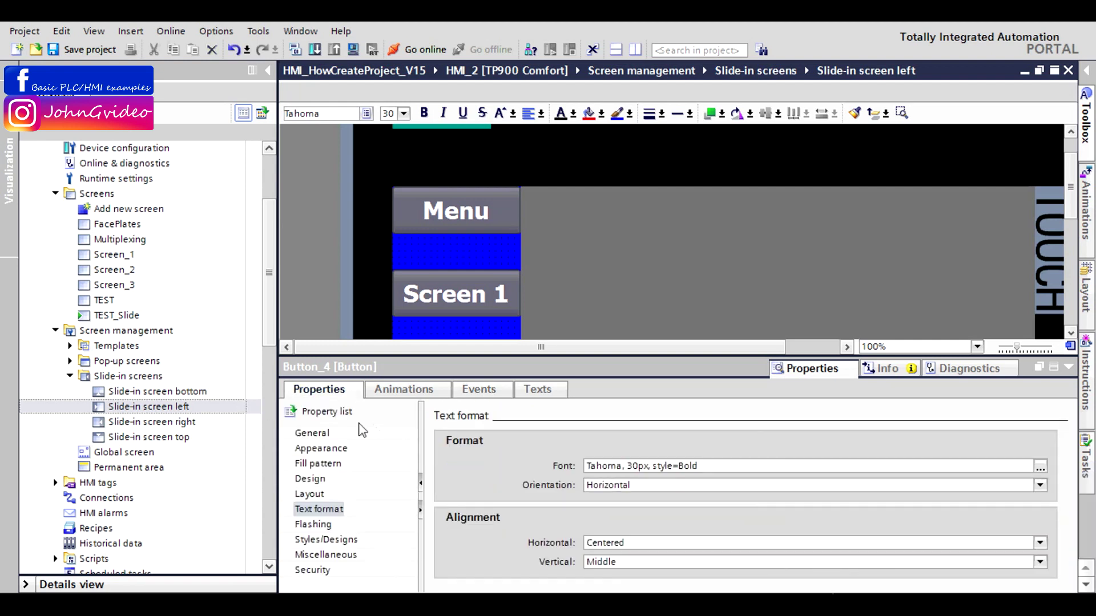
click(311, 433)
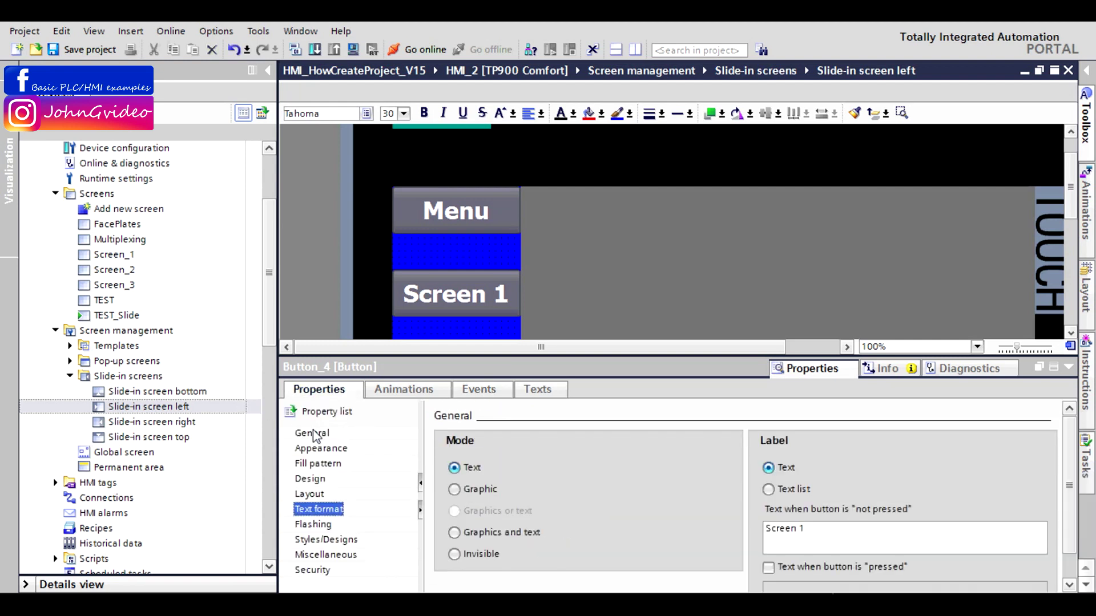
click(824, 525)
key(BackSpace)
key(Return)
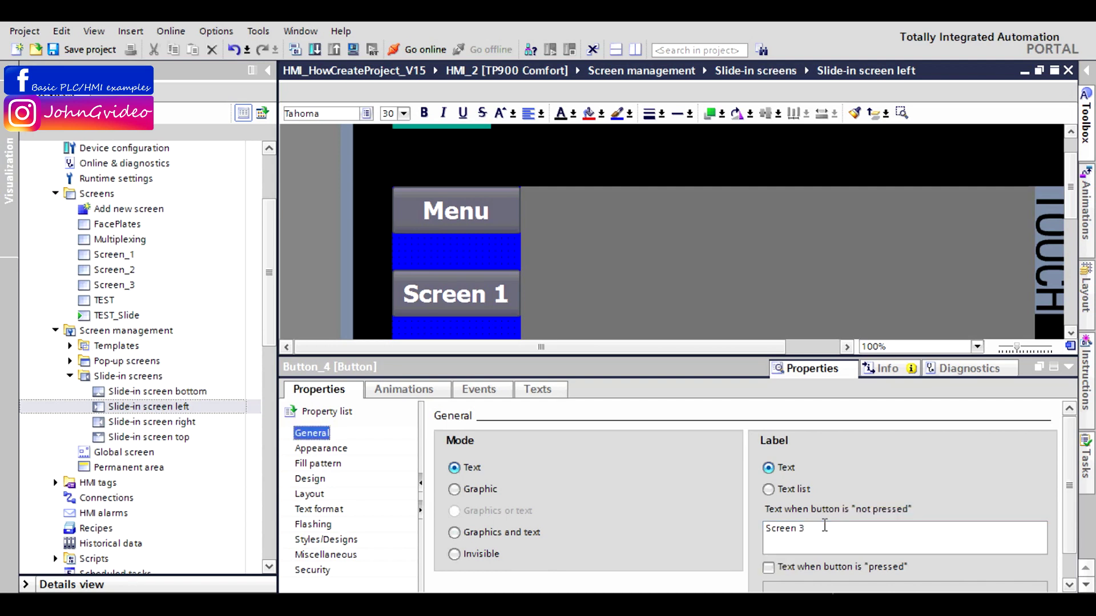
click(1069, 367)
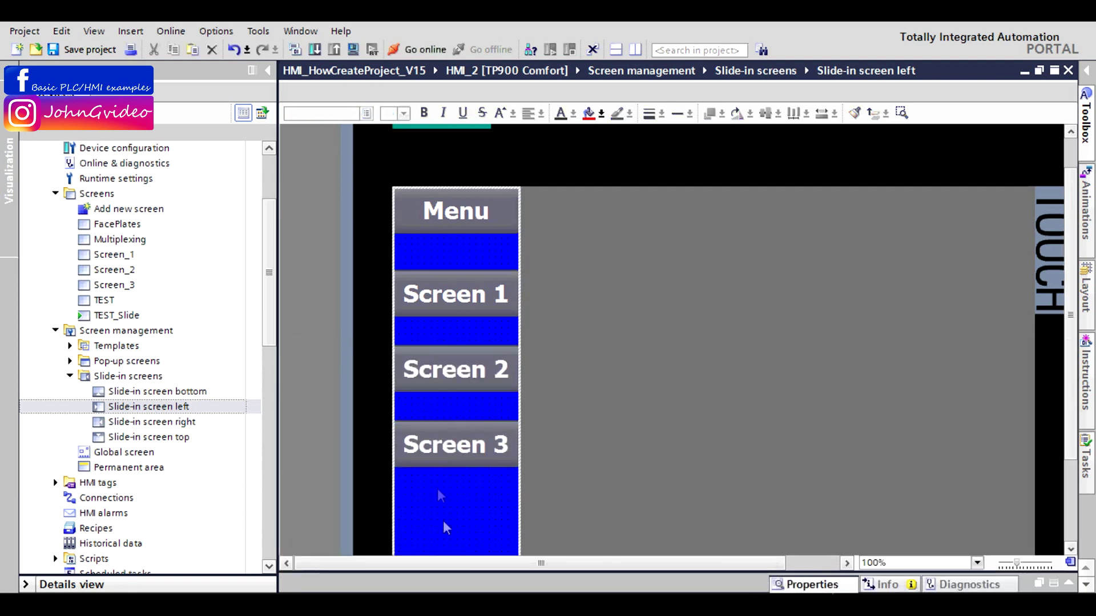
Step: Copy the Screen 3 button to the lower end of the slide-in screen and change the copy's text to "Main"
scroll(481, 439, down, 3)
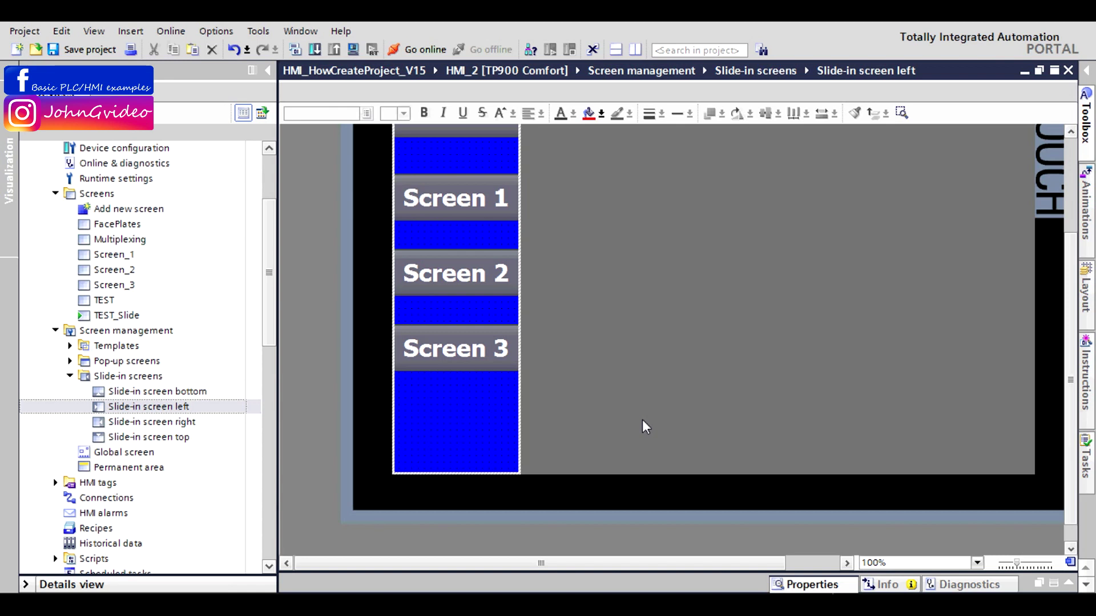
right_click(474, 353)
click(511, 380)
right_click(487, 404)
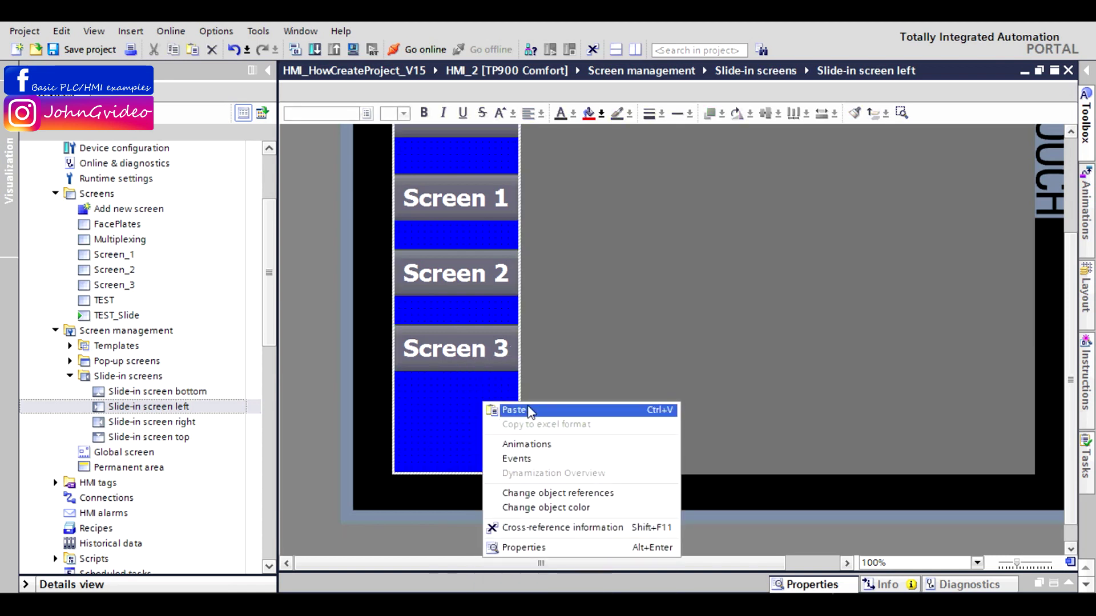
click(490, 409)
drag(463, 358, 462, 453)
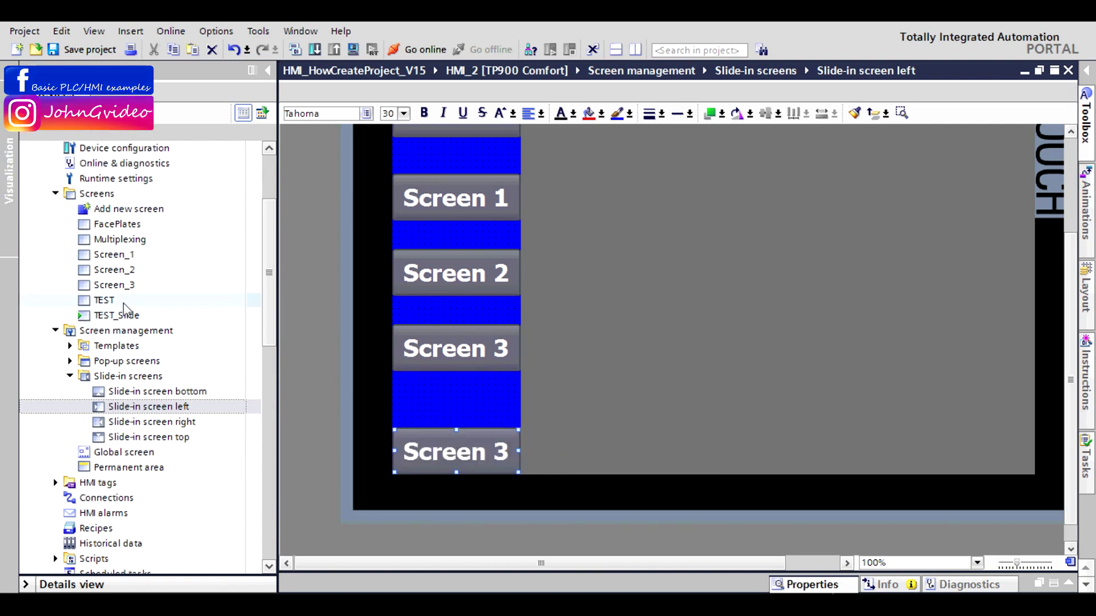
double_click(462, 453)
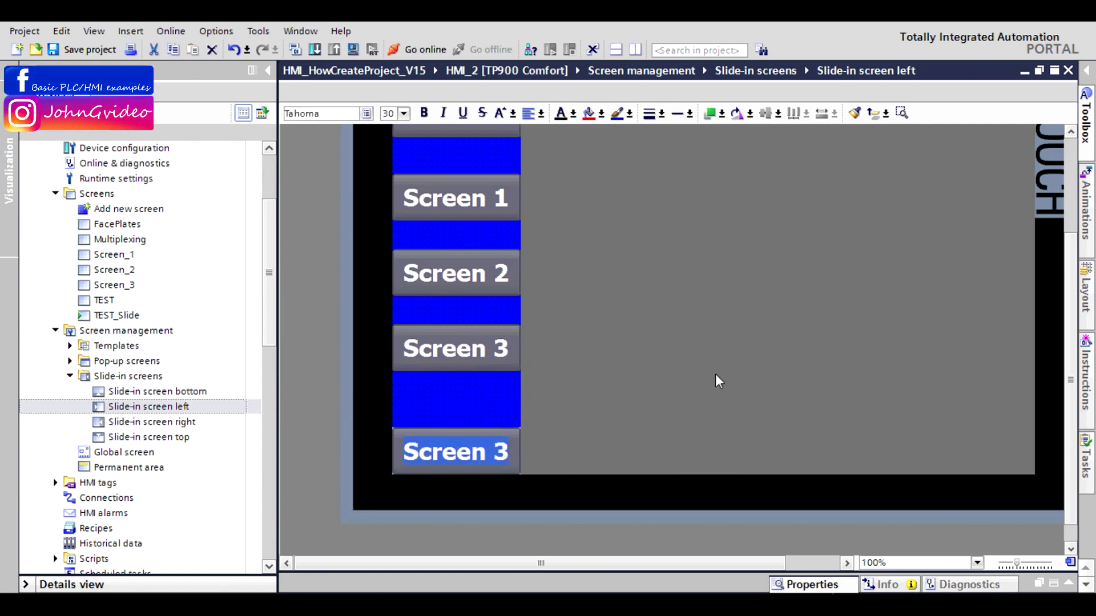
text(Main)
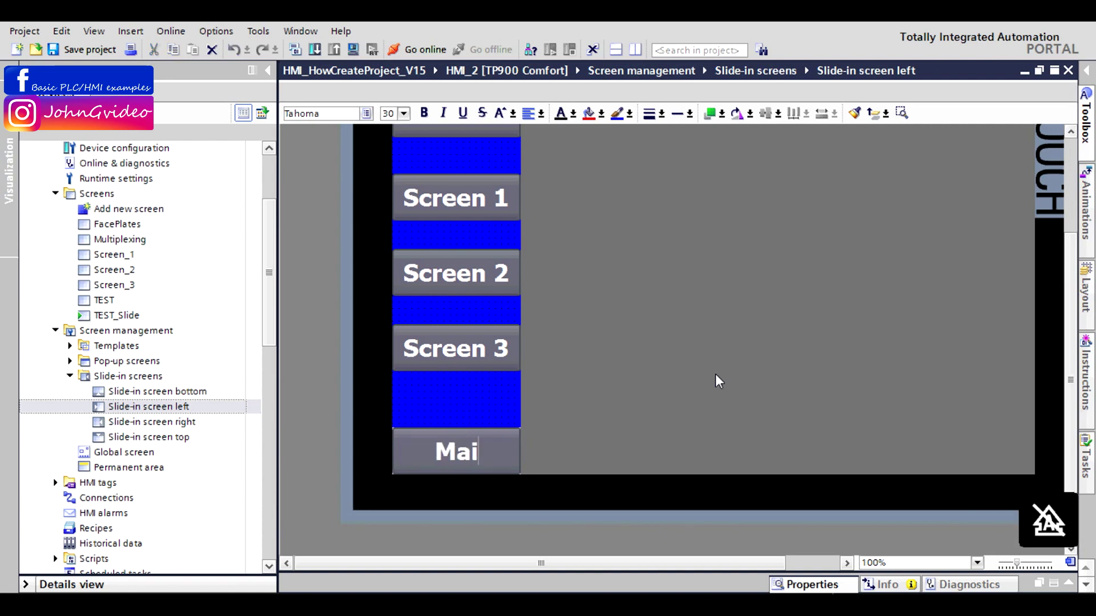
Step: Set the screen name in the Main button's Release event to TEST_Slide
right_click(484, 452)
mouse_move(536, 323)
click(519, 352)
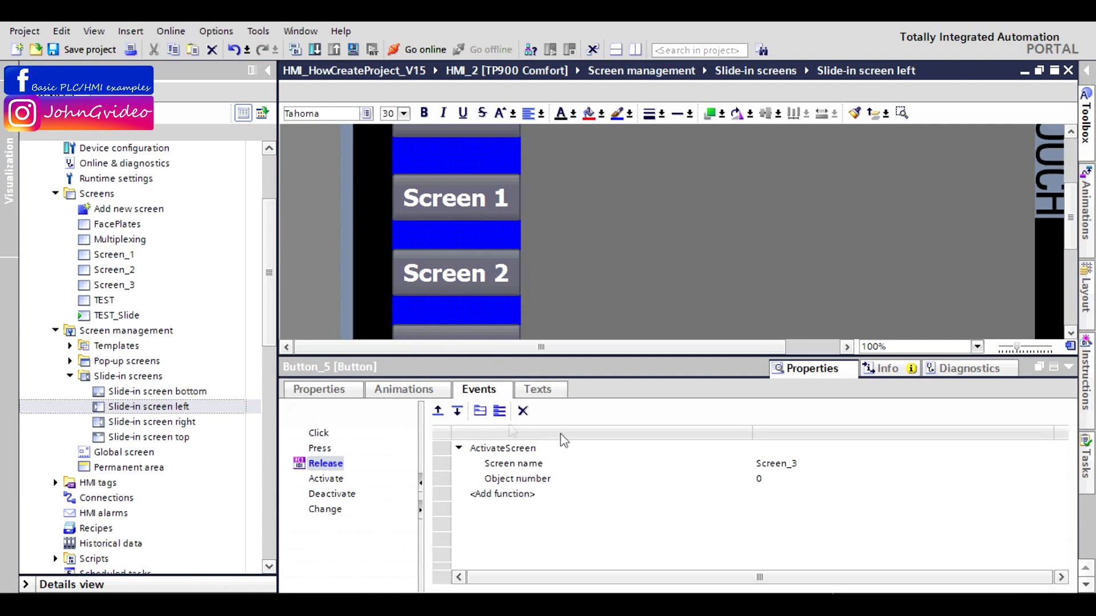
click(765, 463)
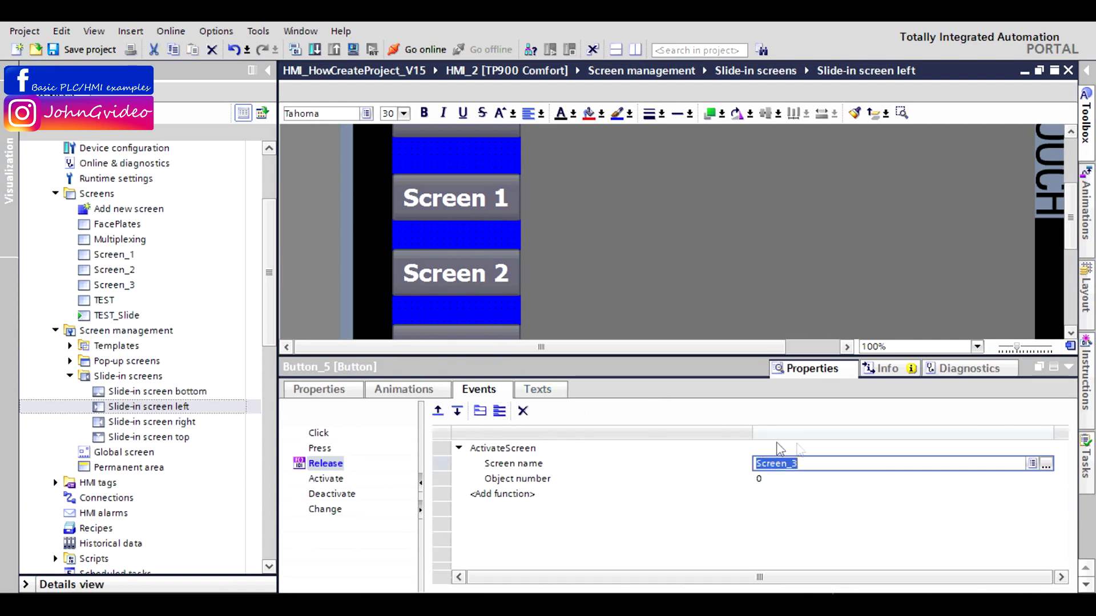
text(Test)
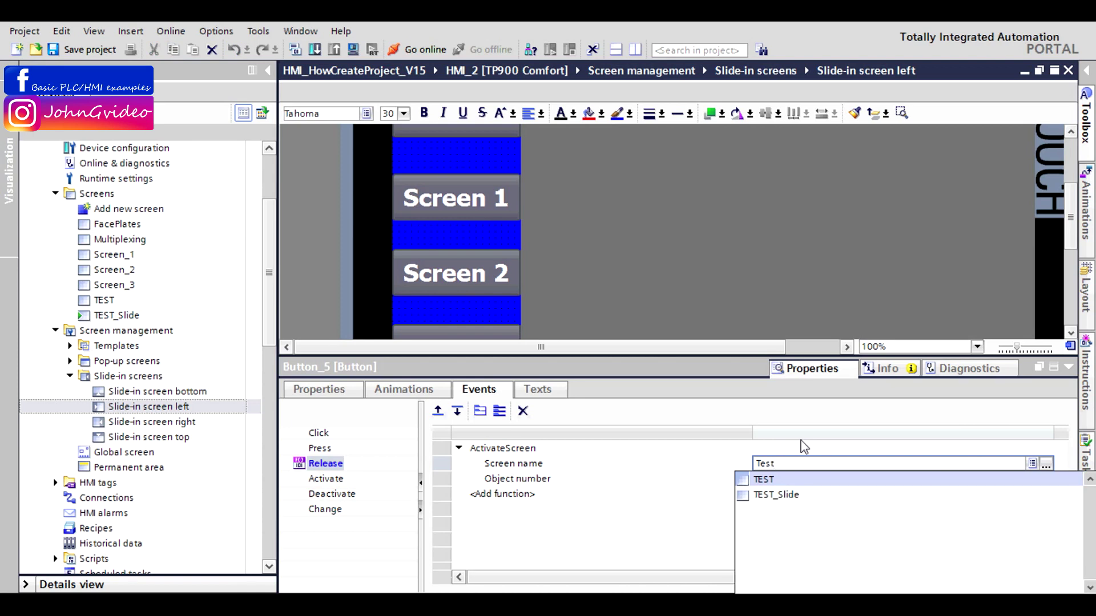
click(777, 494)
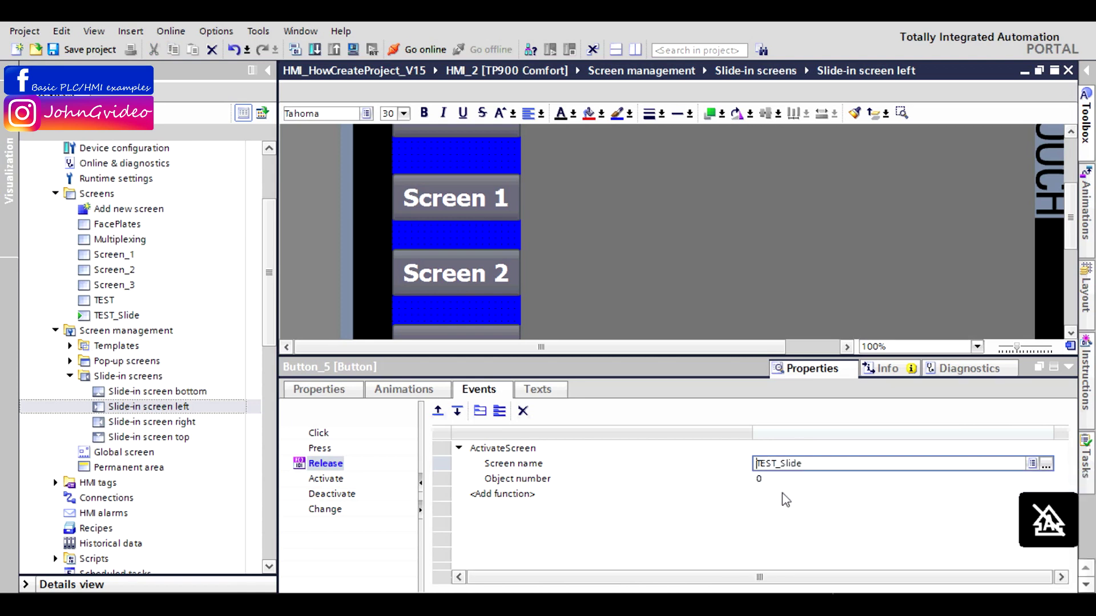
click(1068, 367)
Step: Start the HMI simulation and use its slide-in menu to go to Screen 1
scroll(460, 382, up, 3)
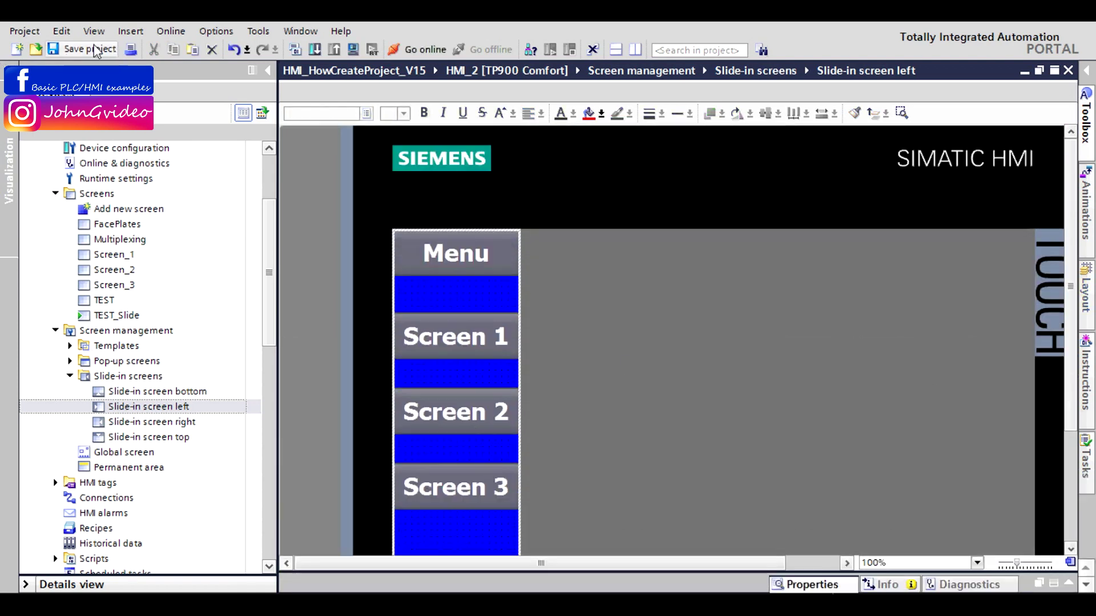
click(353, 50)
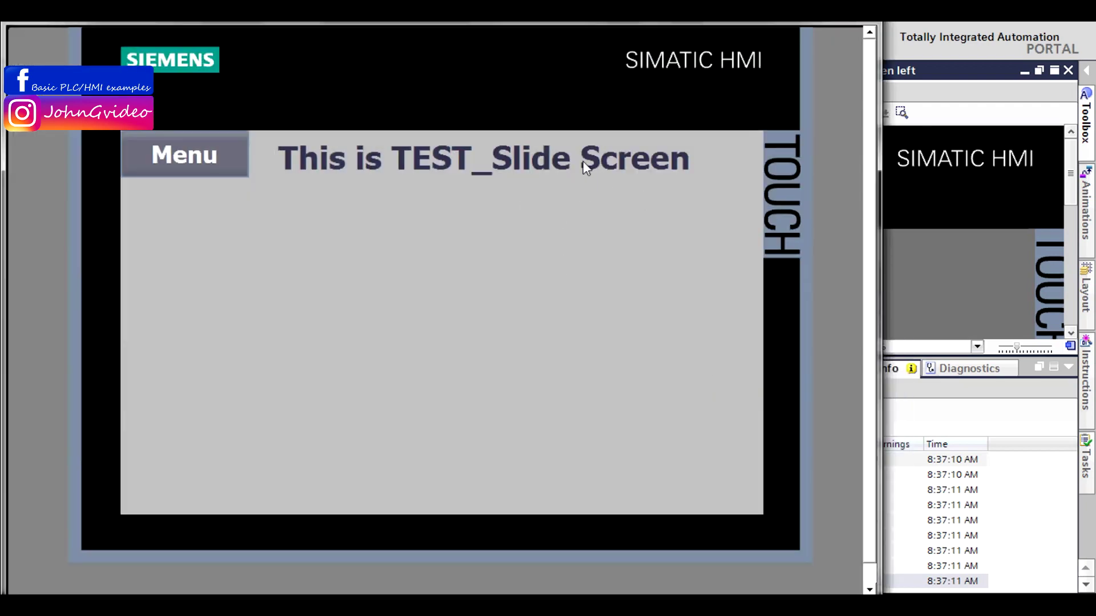
drag(607, 24, 776, 34)
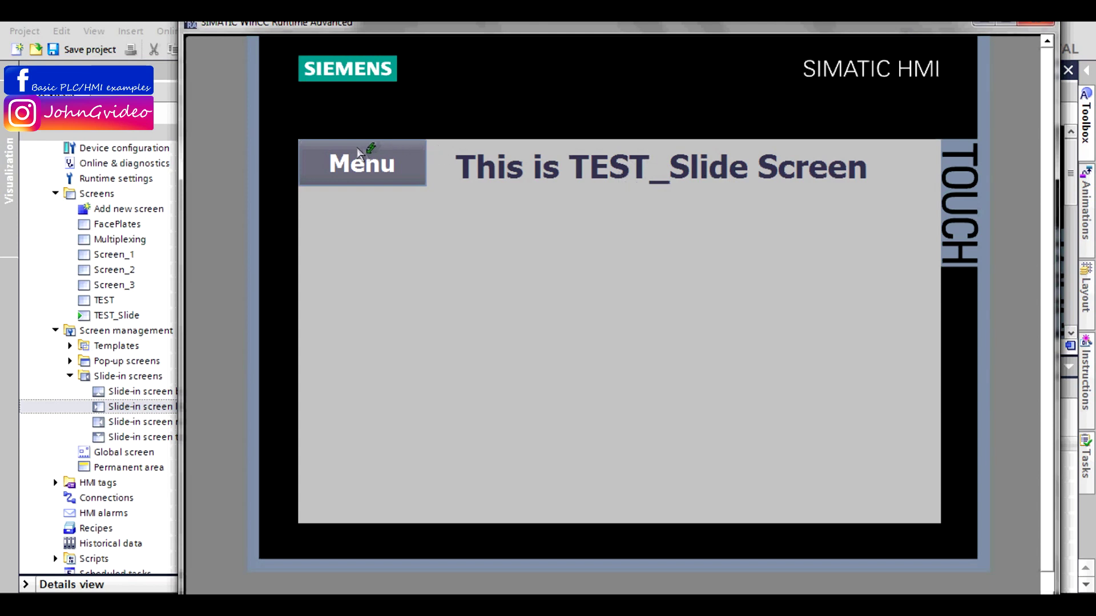
click(360, 166)
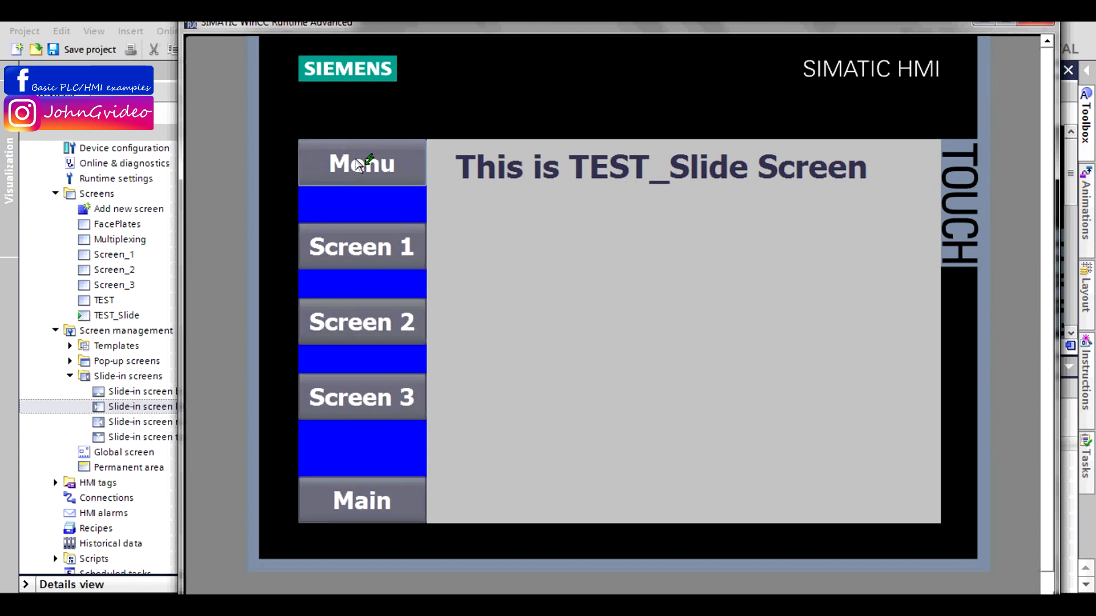
click(358, 249)
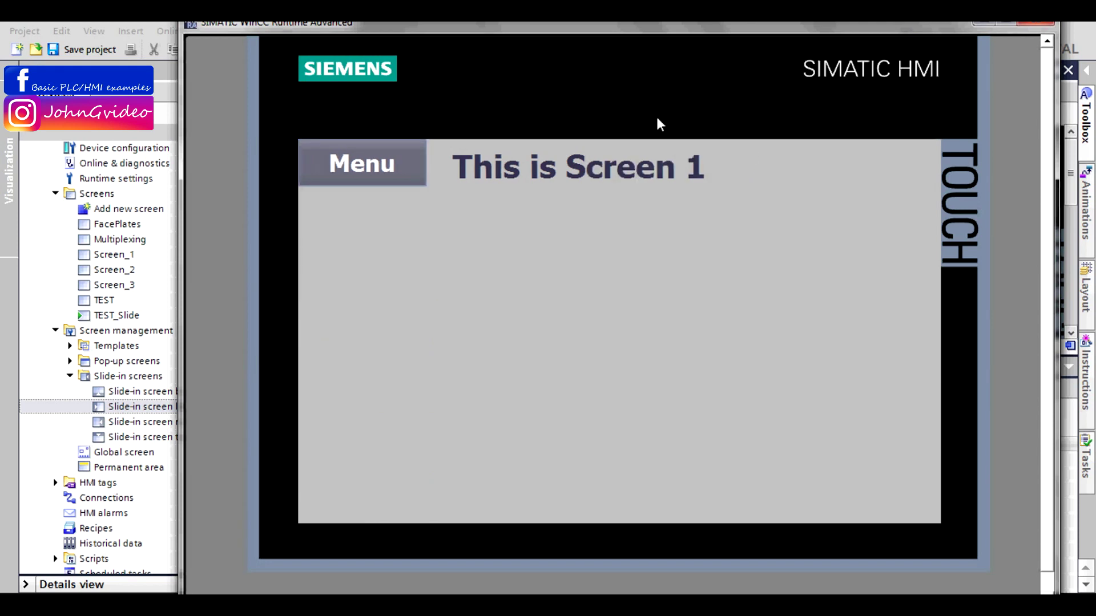
Step: Test the remaining menu buttons in the simulation by going to Screen 2, Screen 3 and Main
click(367, 163)
click(387, 323)
click(377, 176)
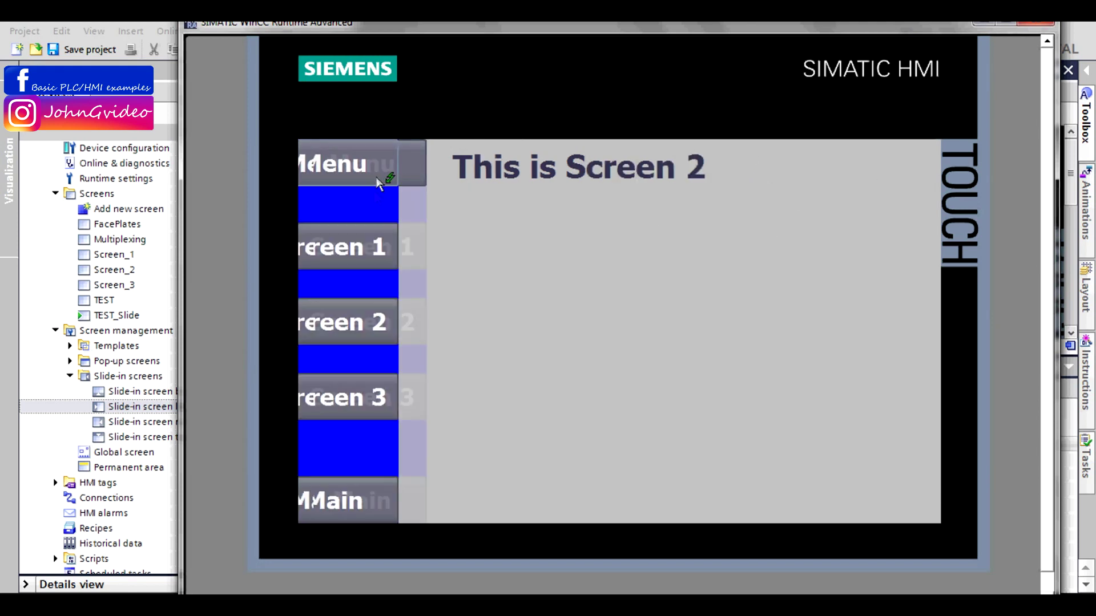
click(372, 395)
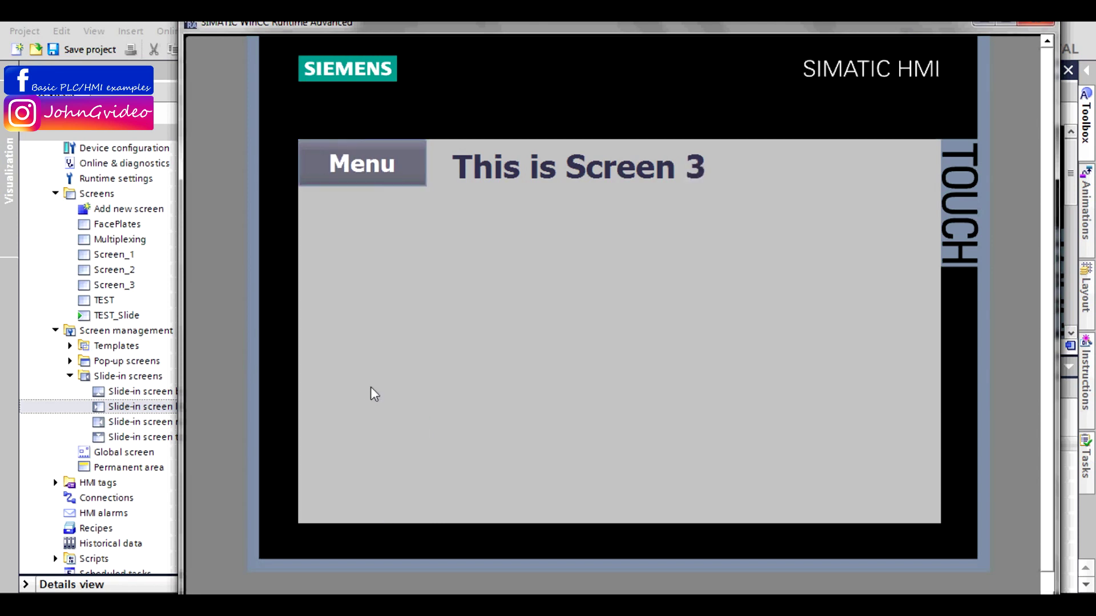
click(386, 167)
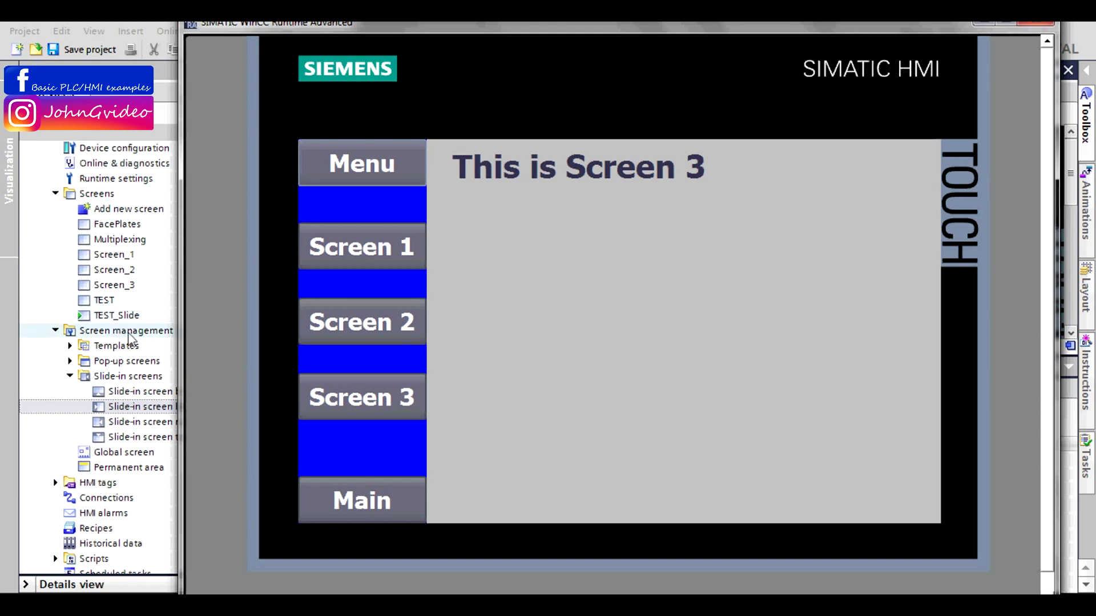
click(392, 510)
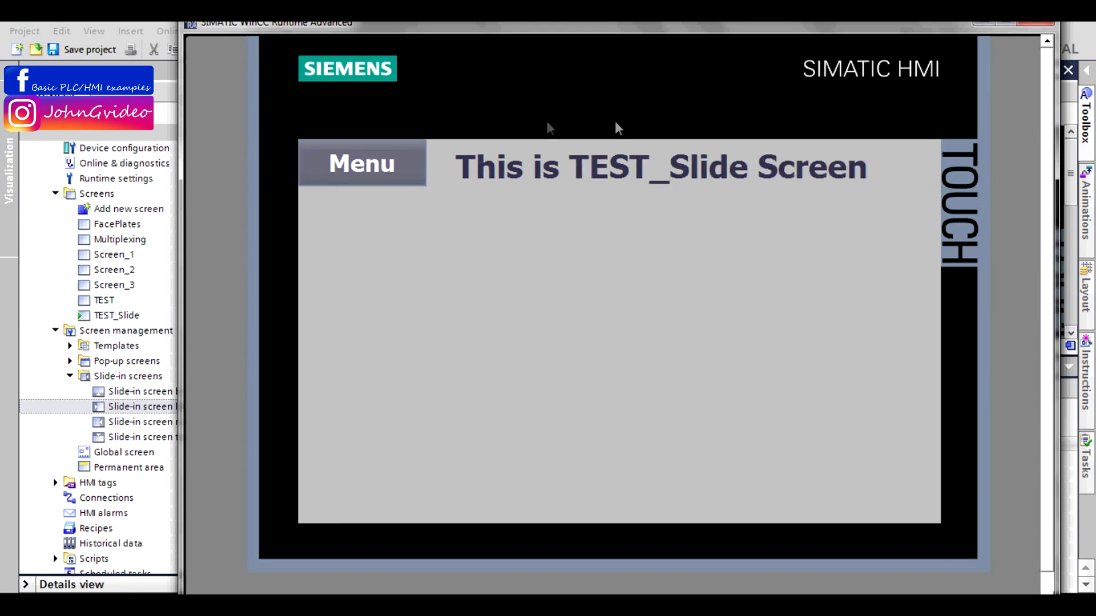
Step: Toggle the slide-in menu repeatedly with the Menu button on the TEST_Slide screen, and close the simulation
click(386, 165)
click(375, 166)
click(373, 171)
click(373, 171)
click(1034, 24)
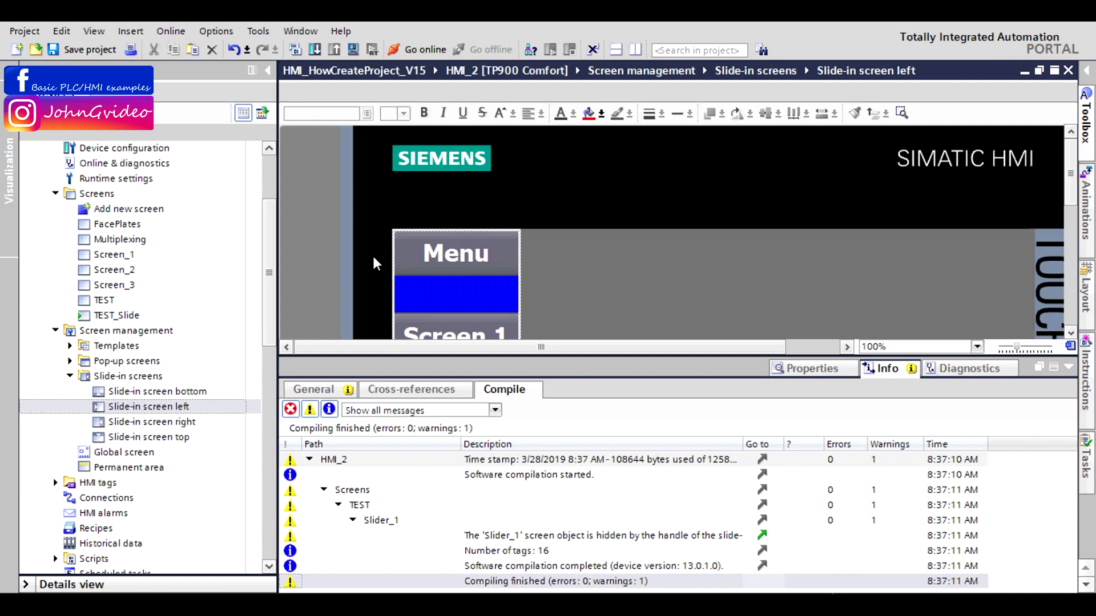
Step: Restart the simulation on the TEST_Slide screen and place its window beside the project tree
click(108, 303)
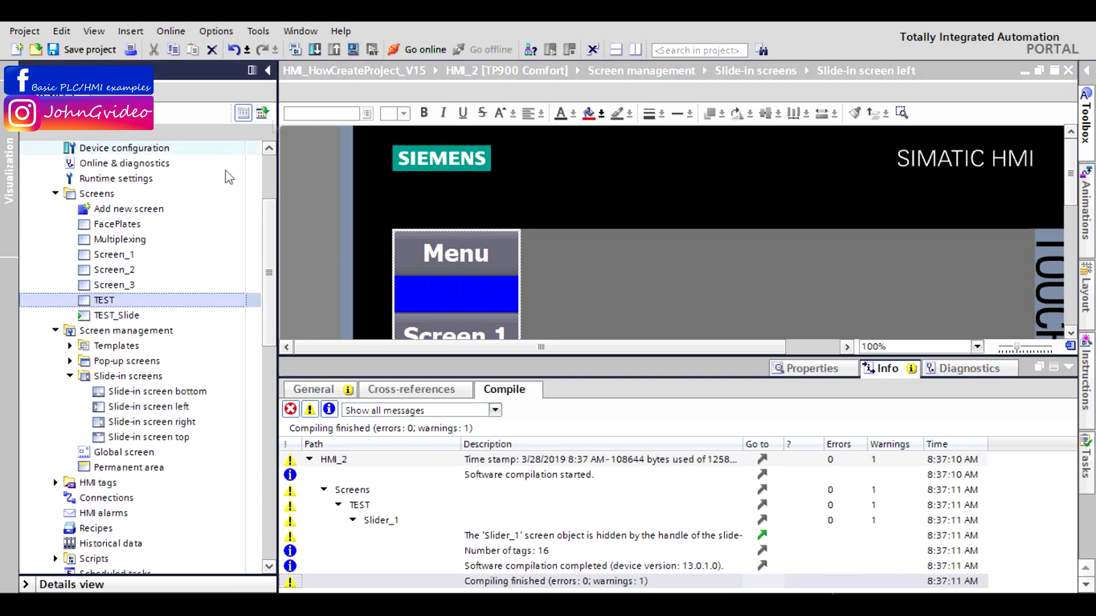
click(111, 315)
click(352, 51)
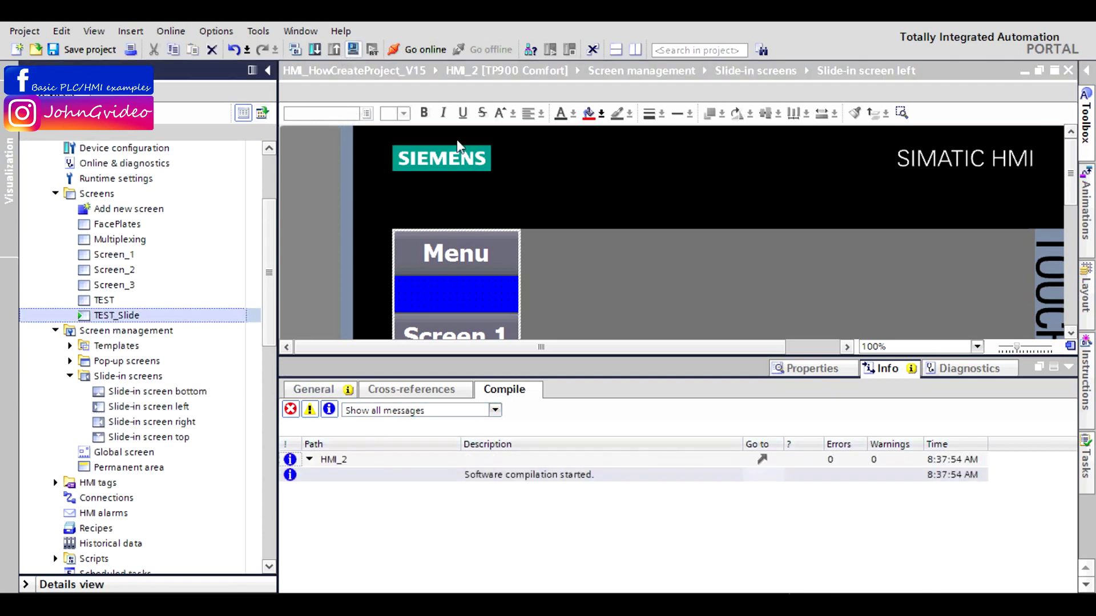
click(650, 368)
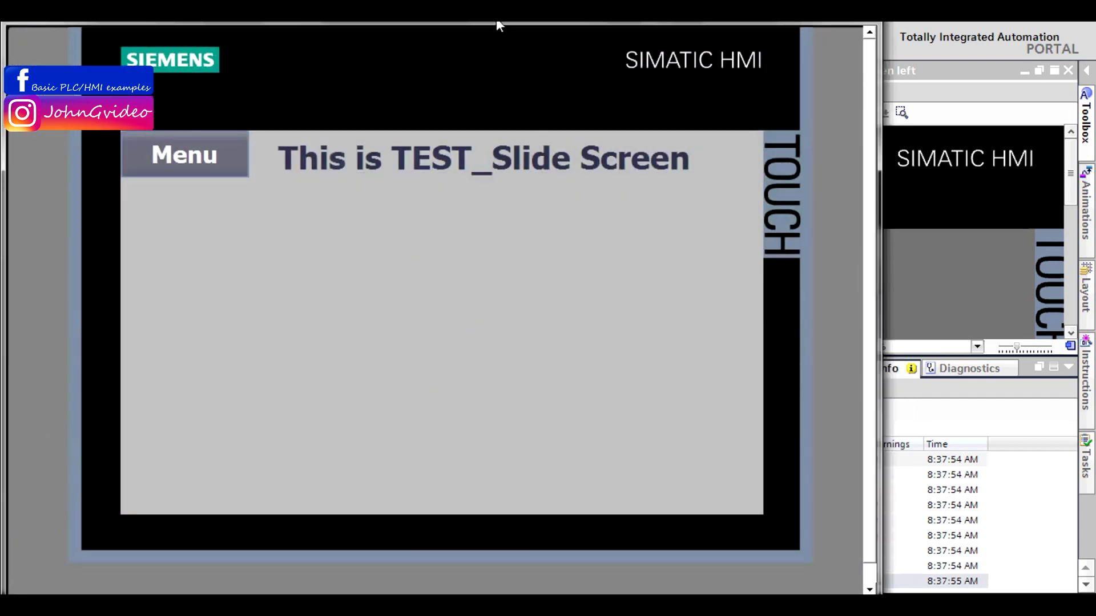
drag(499, 19, 772, 78)
drag(772, 84, 720, 49)
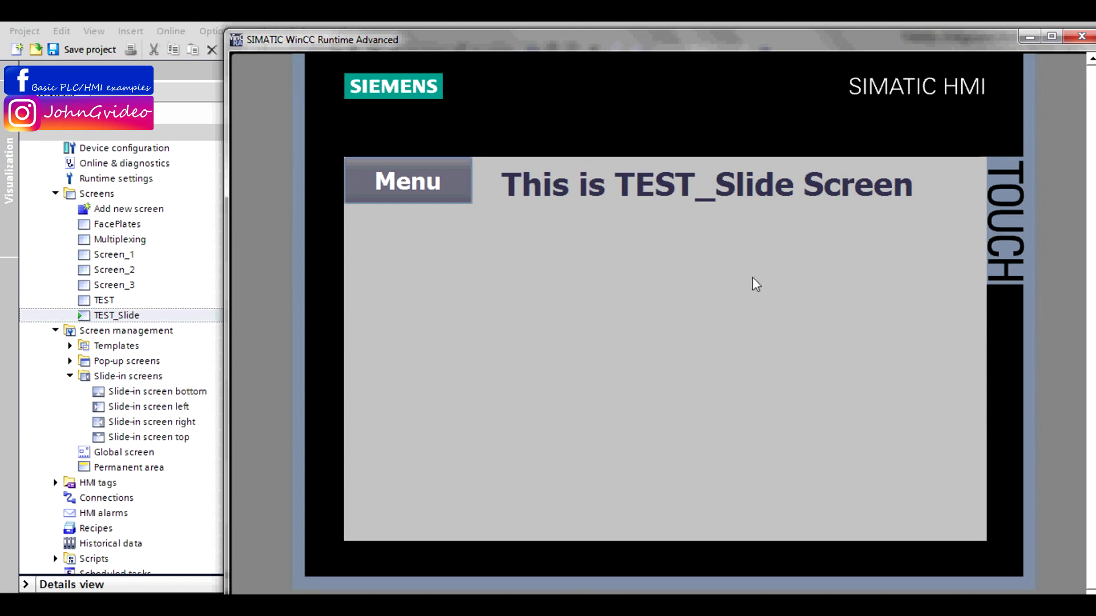
Step: Go to Screen 2 through the simulated slide-in menu and close the simulation
click(469, 197)
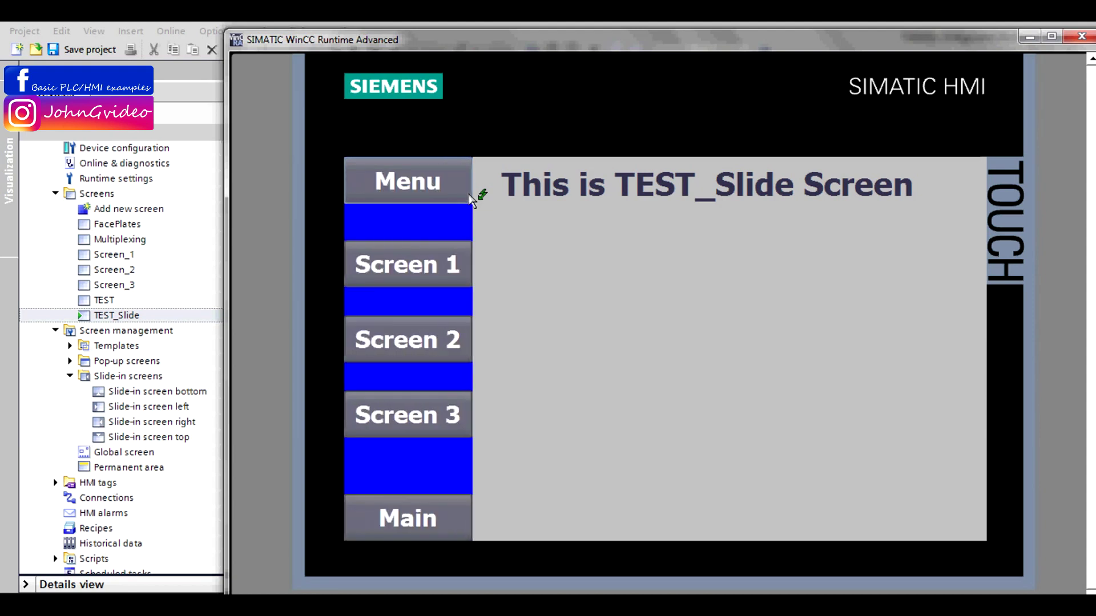
click(408, 349)
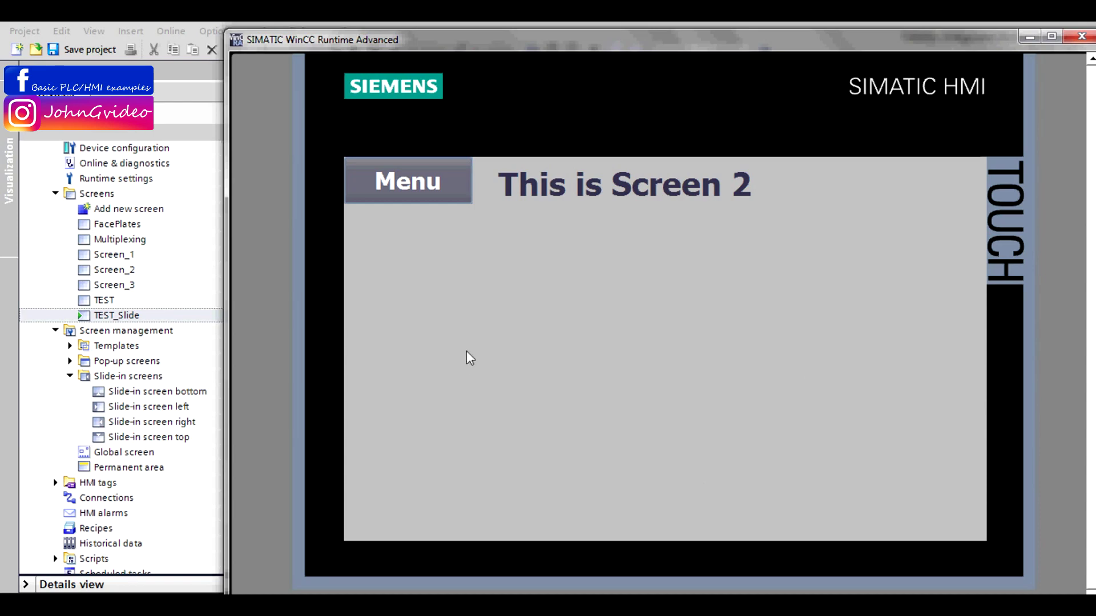
click(1081, 36)
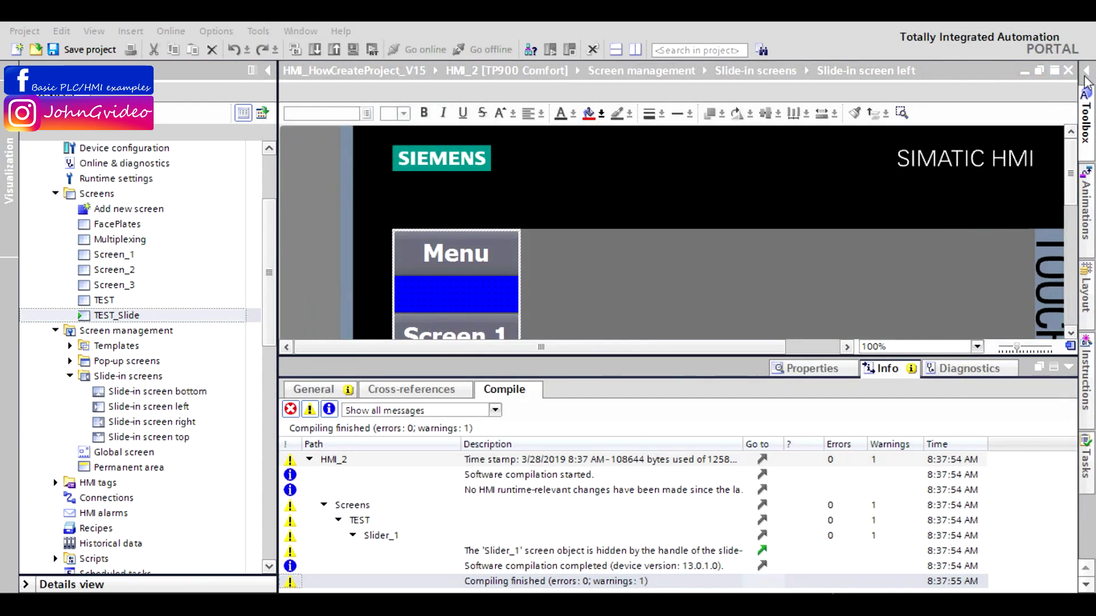
Step: Open Screen_2 for editing and add a wide rectangle below the Menu button and heading
click(675, 368)
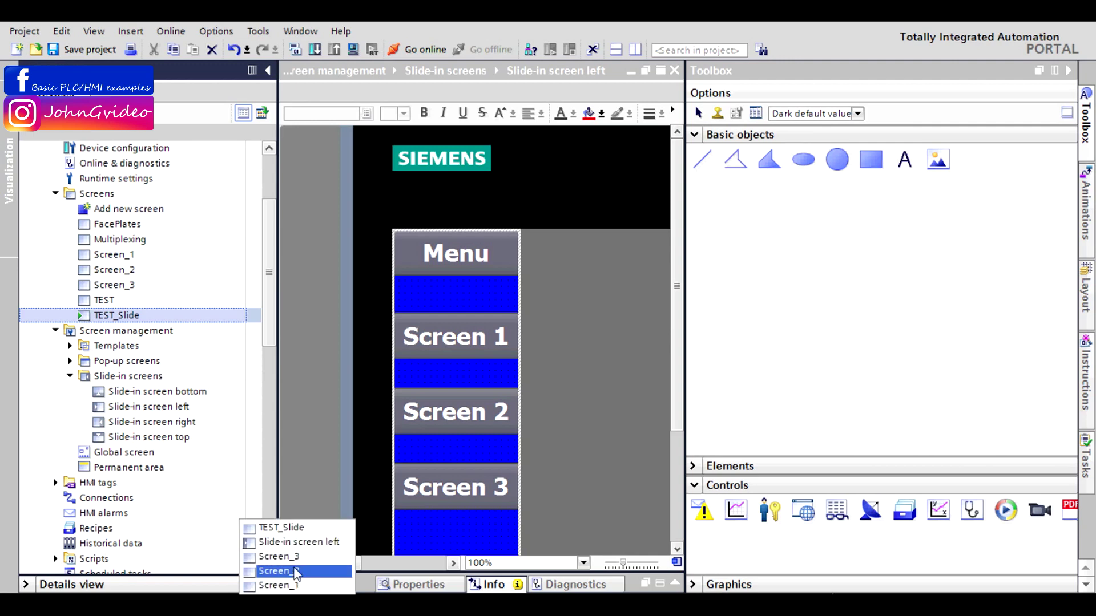
click(295, 571)
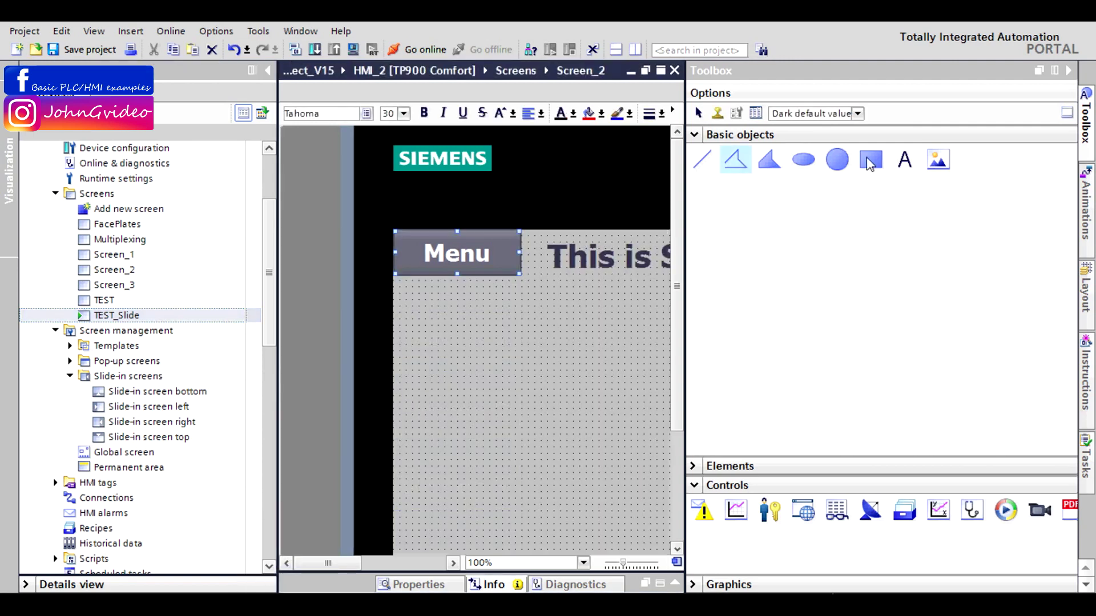
drag(877, 163, 439, 310)
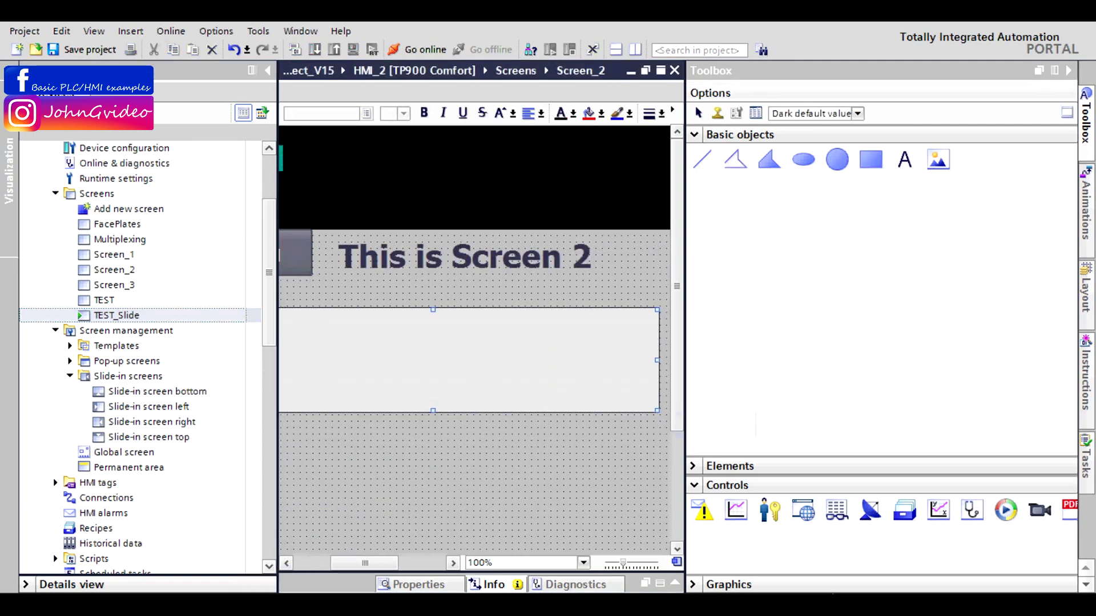
drag(380, 564, 365, 563)
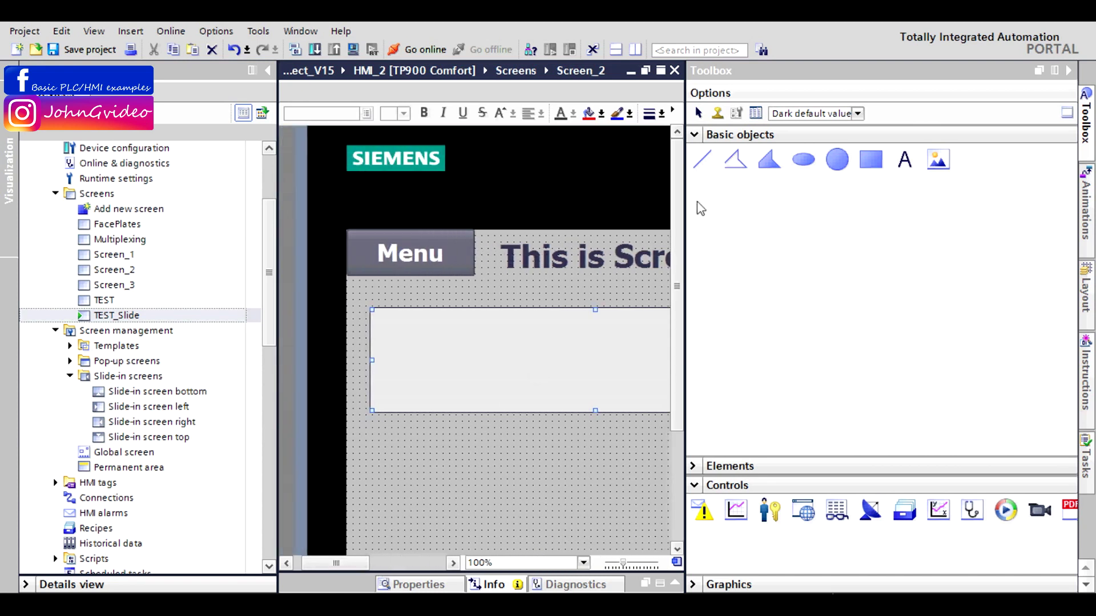
Step: Draw a circle below the rectangle on Screen_2, reduce its size and reposition it fully inside the screen
click(838, 160)
drag(362, 435, 565, 537)
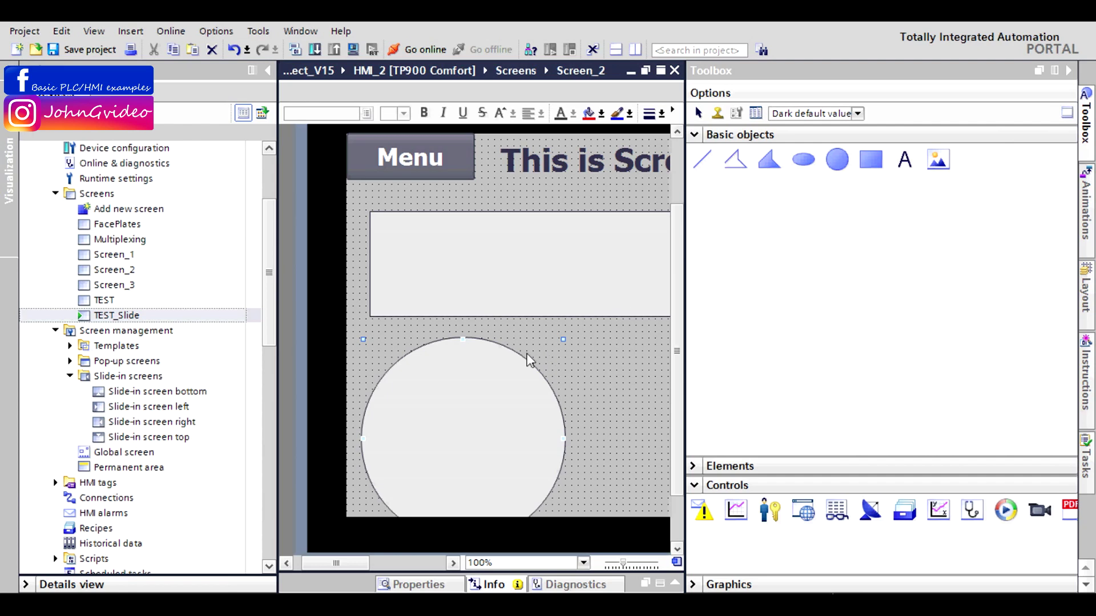
drag(565, 339, 504, 399)
drag(460, 435, 477, 383)
Step: Hide the toolbox and move the rectangle on Screen_2 slightly up and left, closer to the Menu button
click(1068, 70)
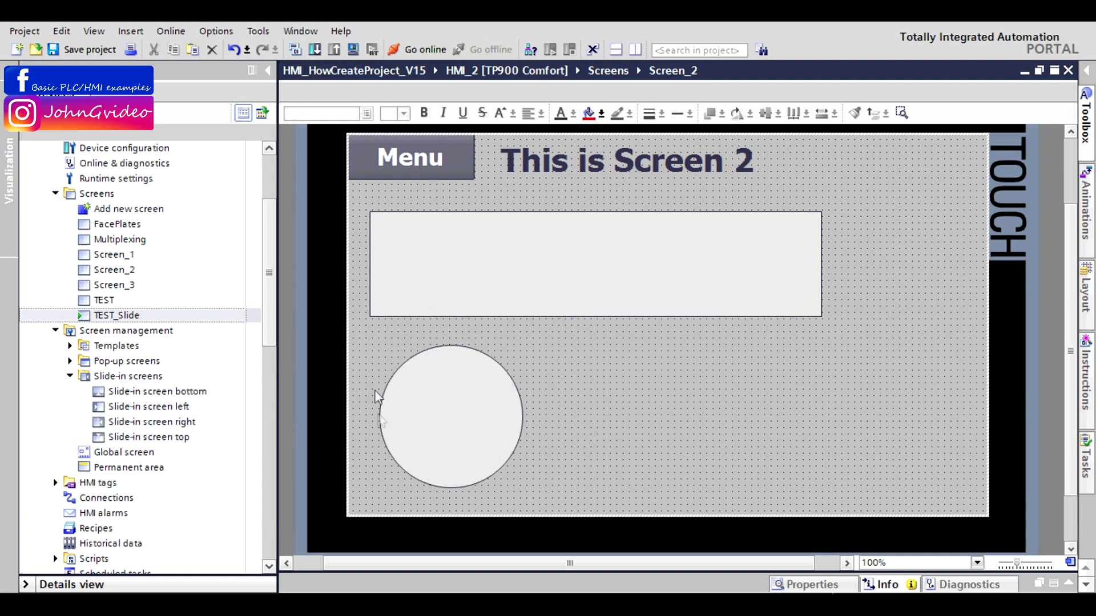
mouse_move(520, 258)
mouse_down()
mouse_move(550, 249)
mouse_move(487, 247)
mouse_move(505, 243)
mouse_up()
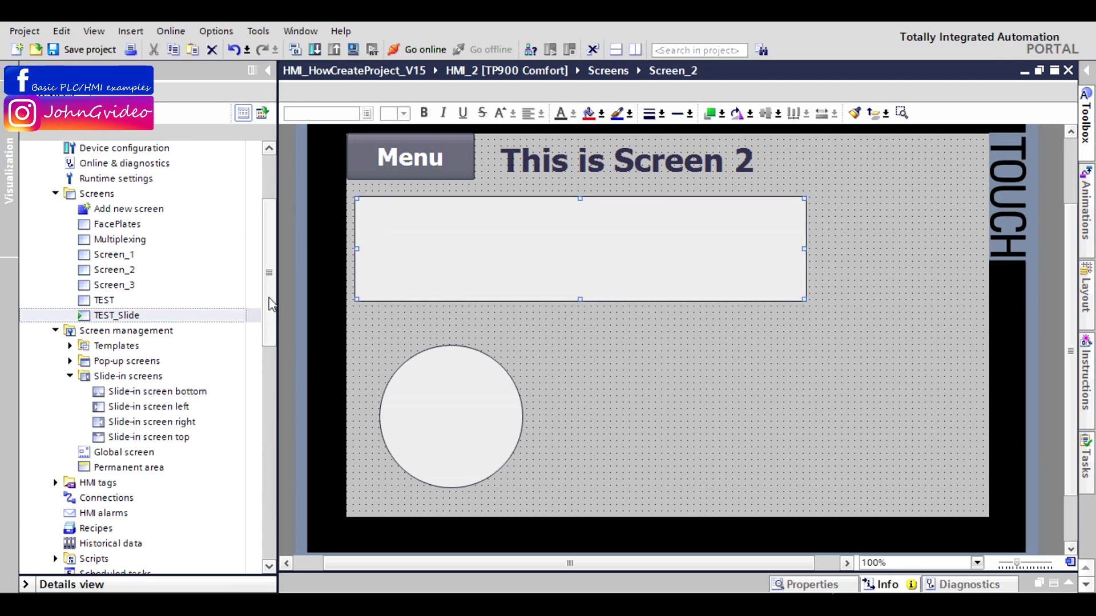
scroll(271, 305, up, 3)
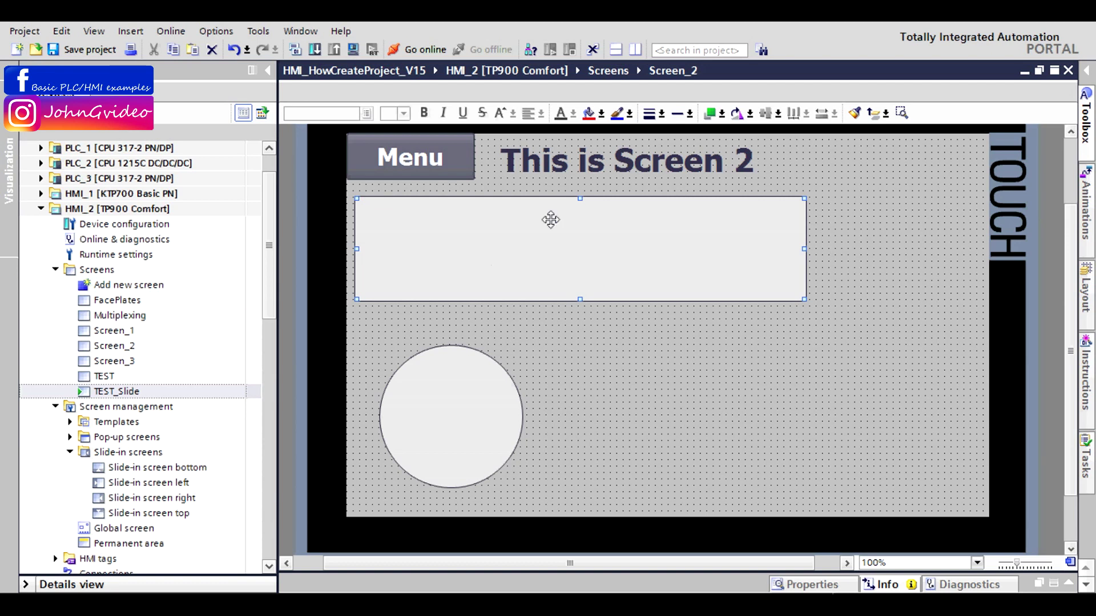
click(662, 349)
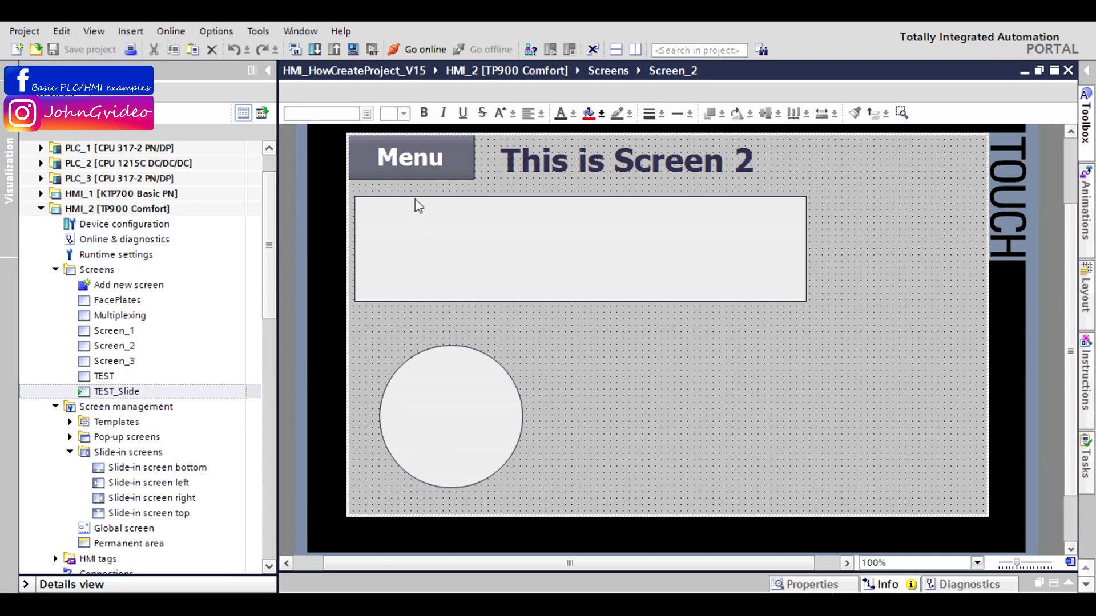
Step: Simulate the HMI starting with Screen_2, and use the slide-in menu to go to Main and back to Screen 2
drag(272, 255, 279, 299)
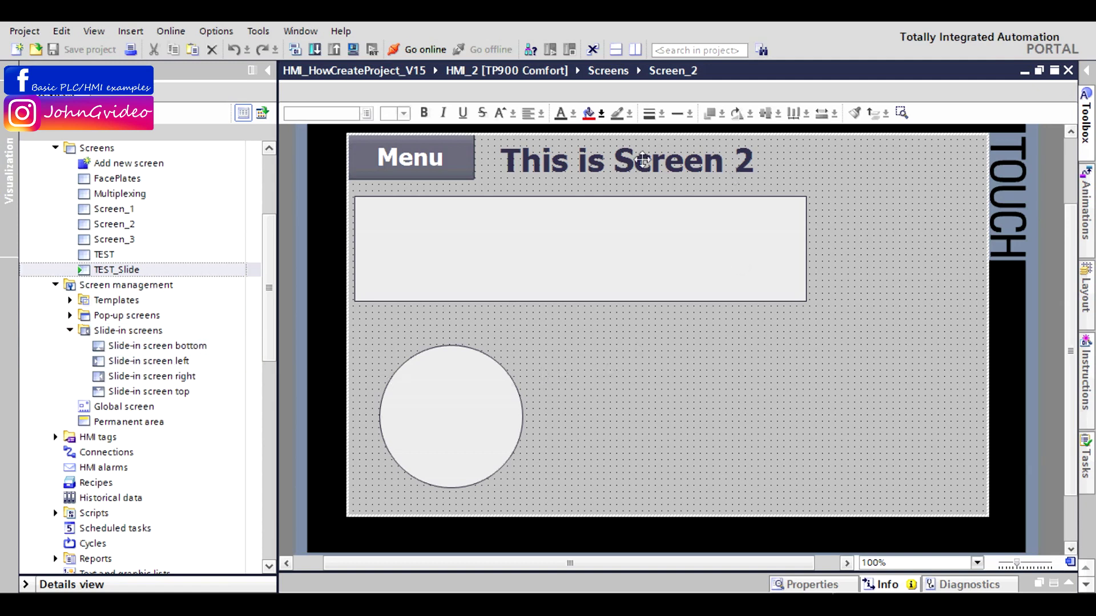
click(354, 50)
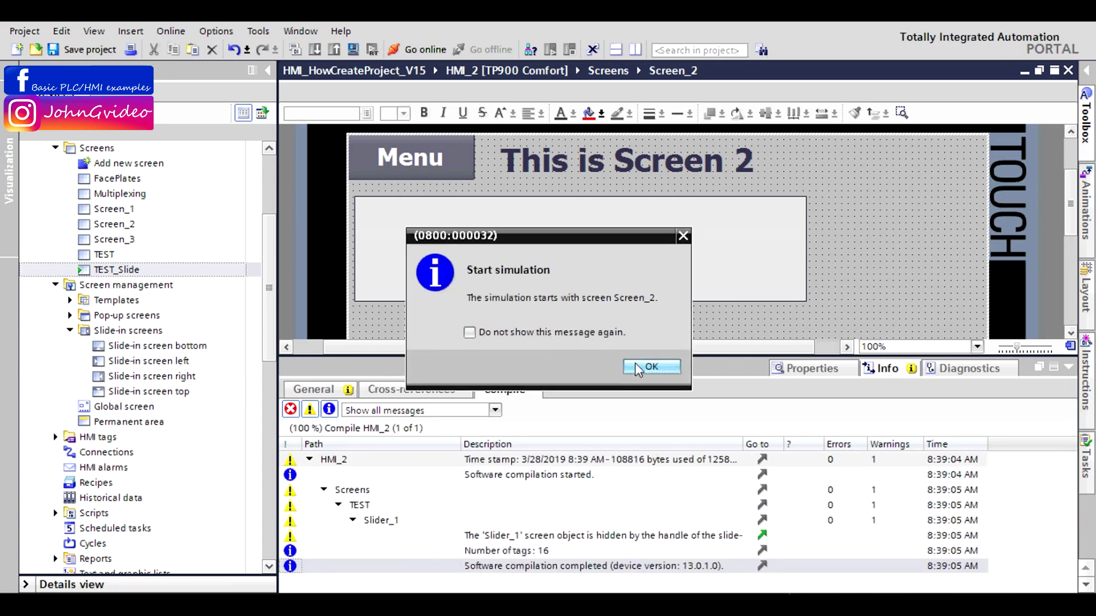
click(638, 368)
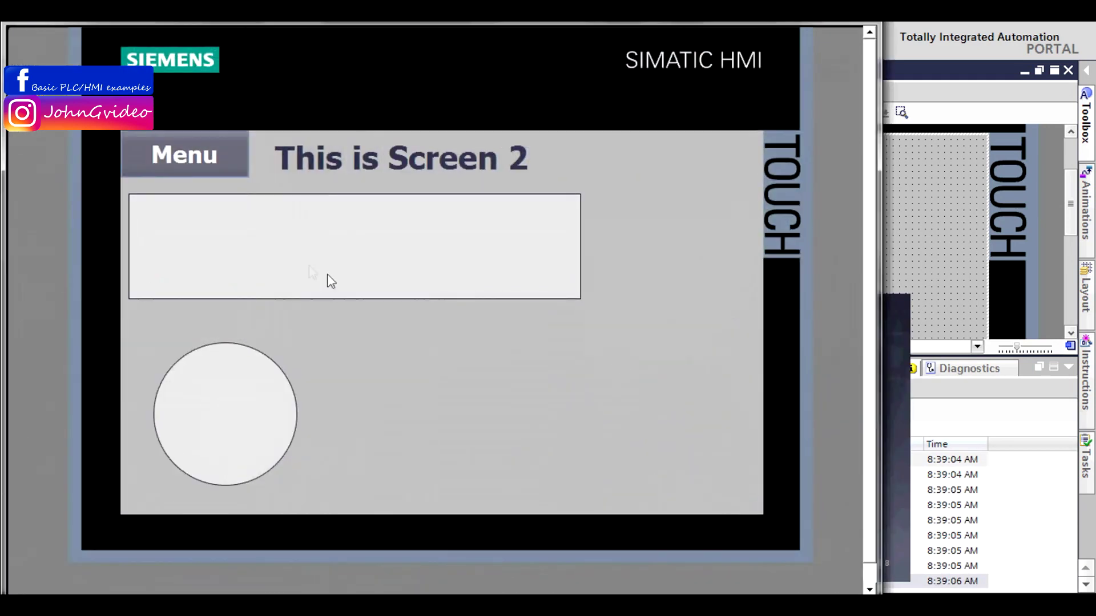
click(181, 164)
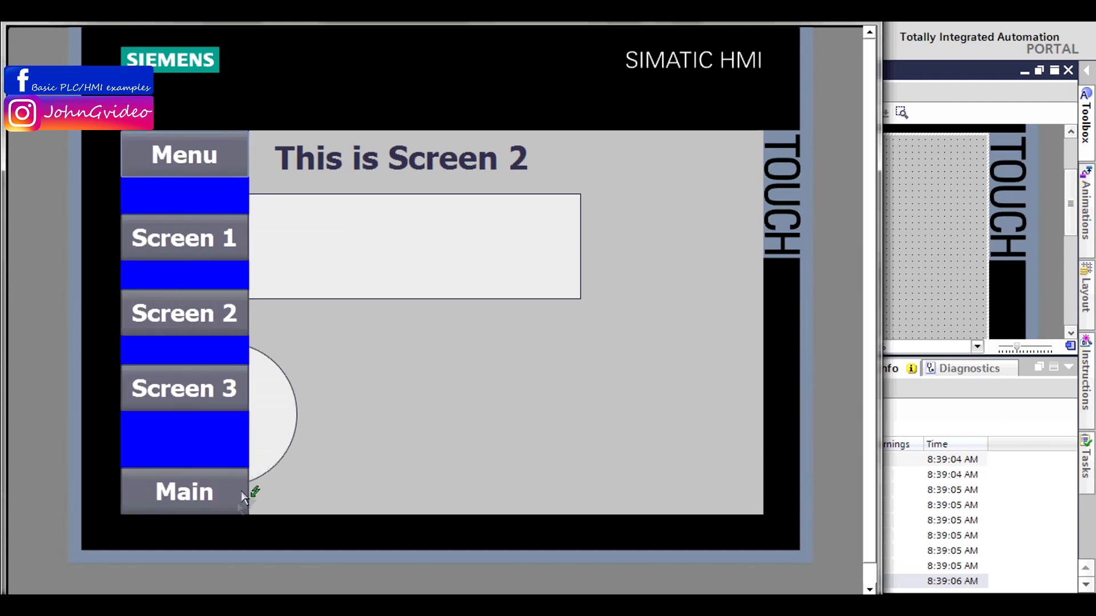
click(241, 491)
click(204, 156)
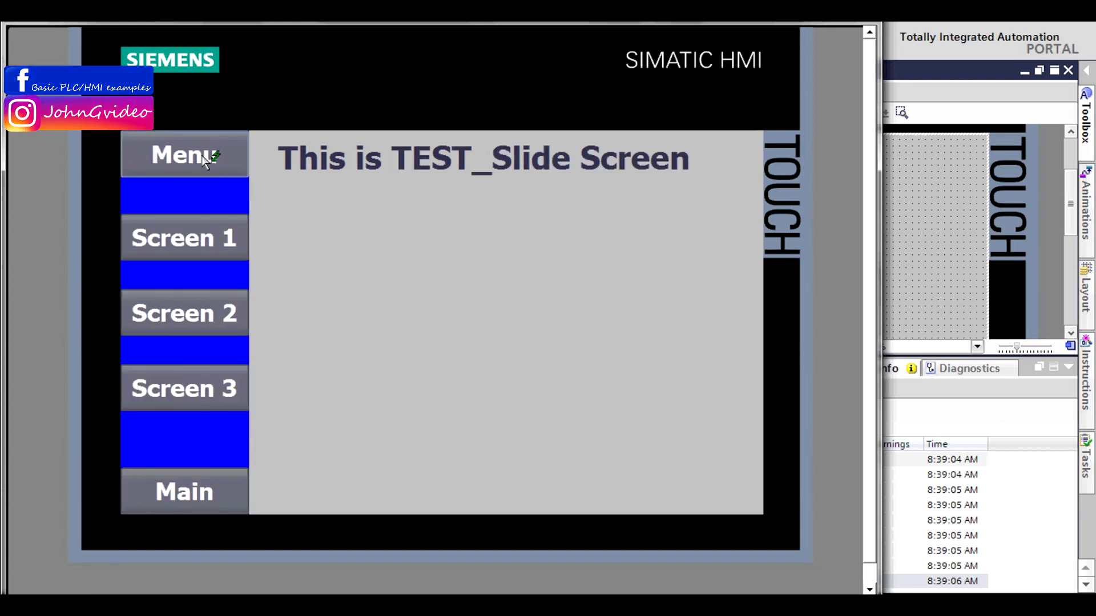
click(196, 313)
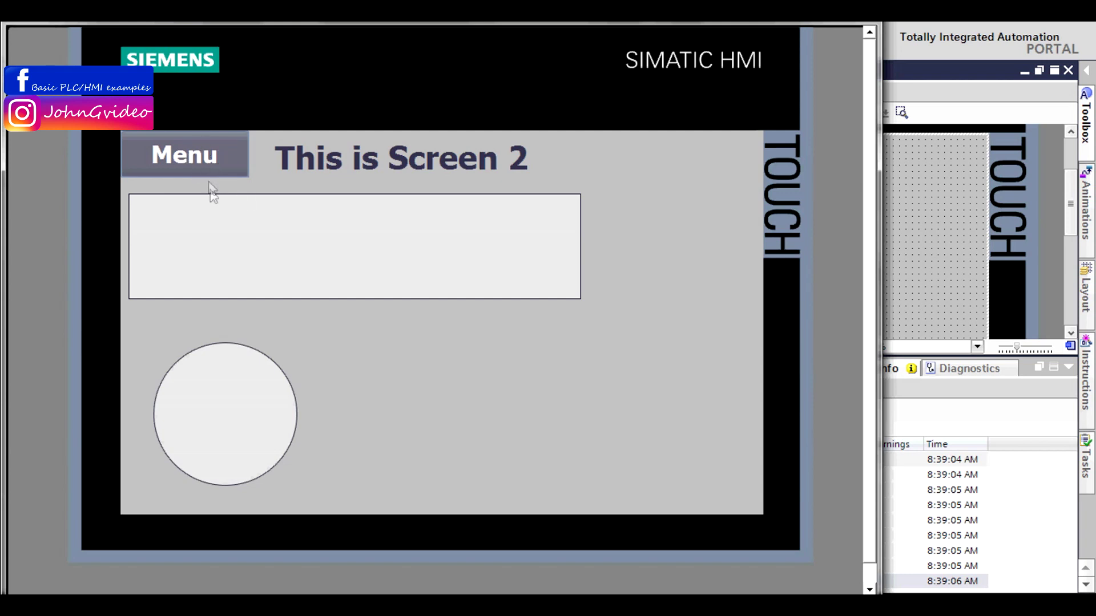
Step: Toggle the slide-in menu repeatedly over Screen 2's shapes, and return to the main screen
click(178, 170)
click(188, 156)
click(188, 157)
click(188, 158)
click(187, 158)
click(190, 152)
click(190, 152)
click(206, 497)
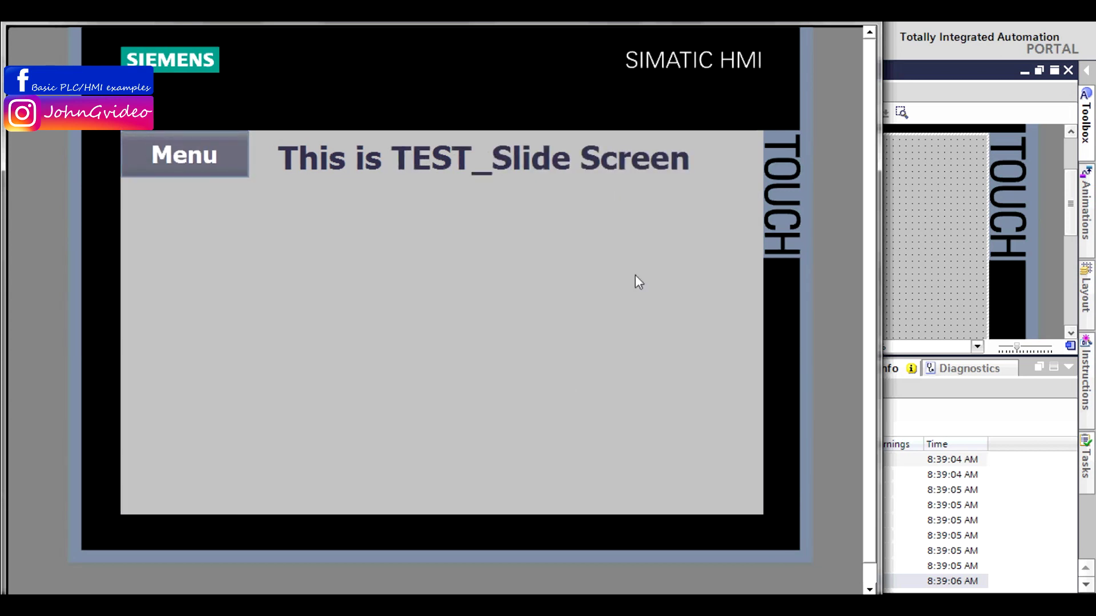
Step: Close the simulation and open the TEST_Slide screen in the editor
click(858, 23)
click(1068, 367)
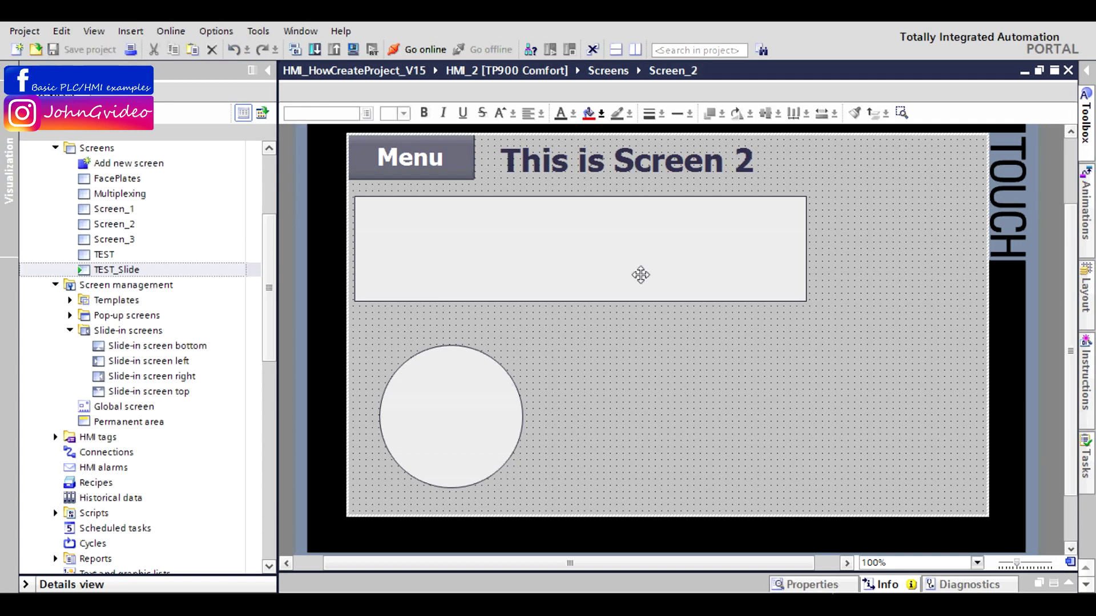
double_click(117, 269)
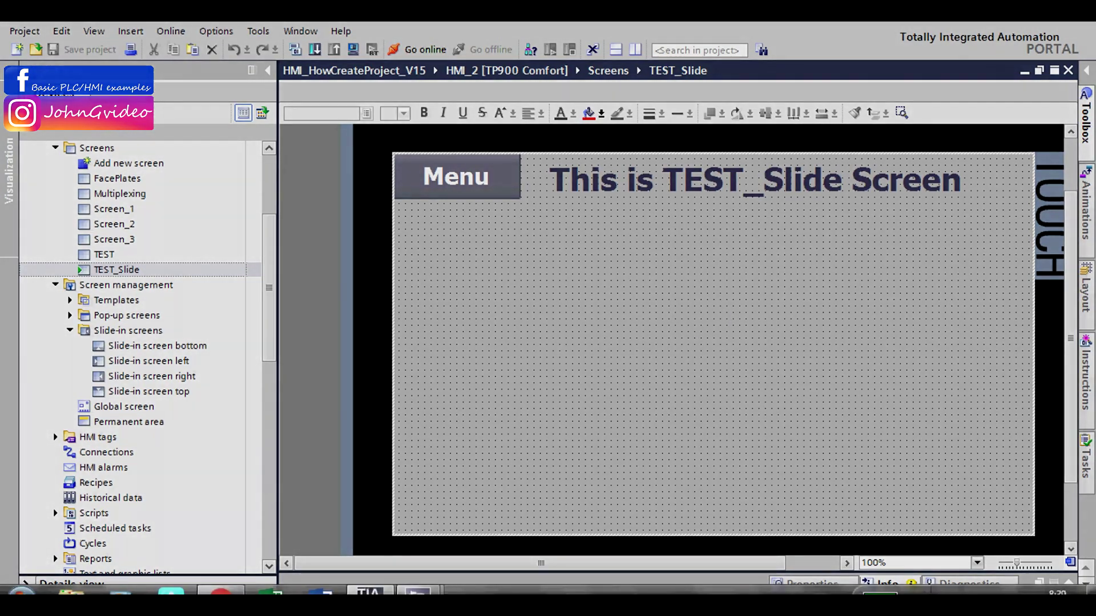
mouse_move(419, 594)
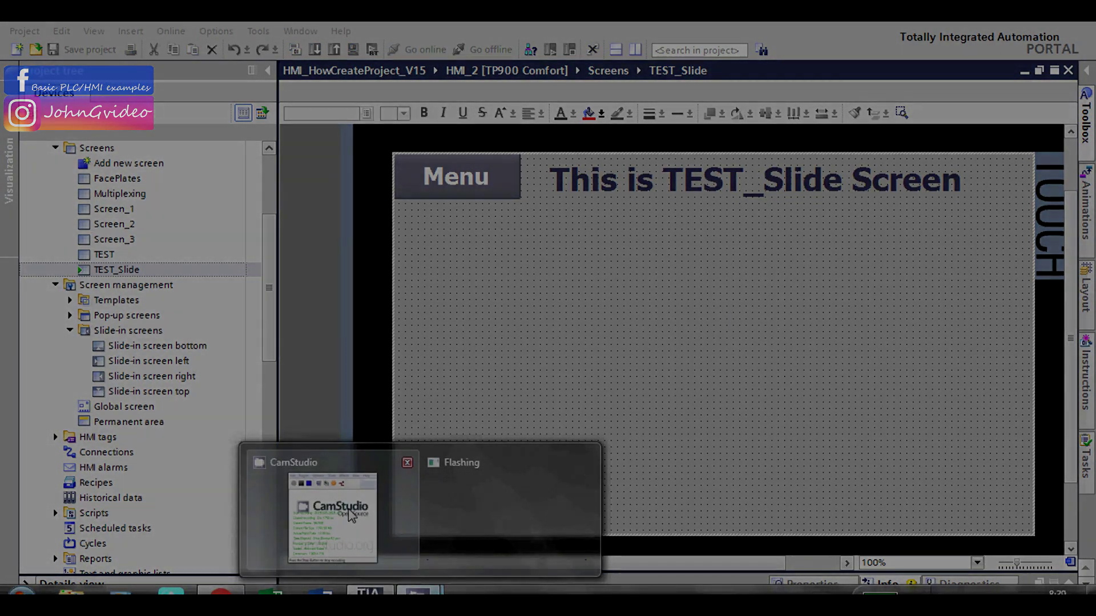